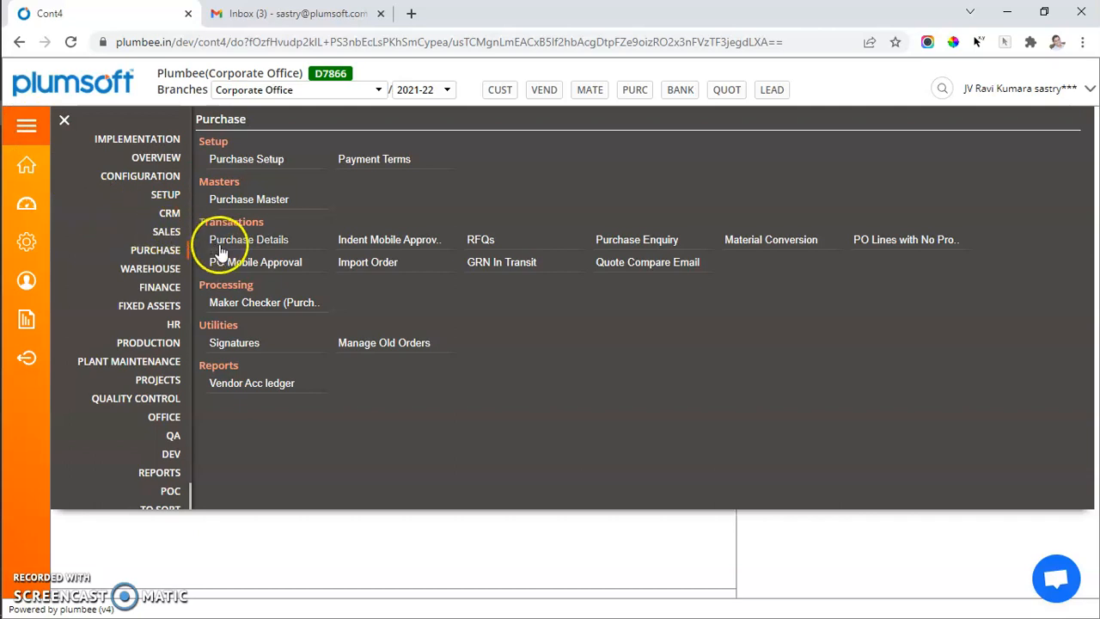
# Open the Purchase Setup material groups, and switch to the materials list in Purchase Master
pyautogui.click(267, 159)
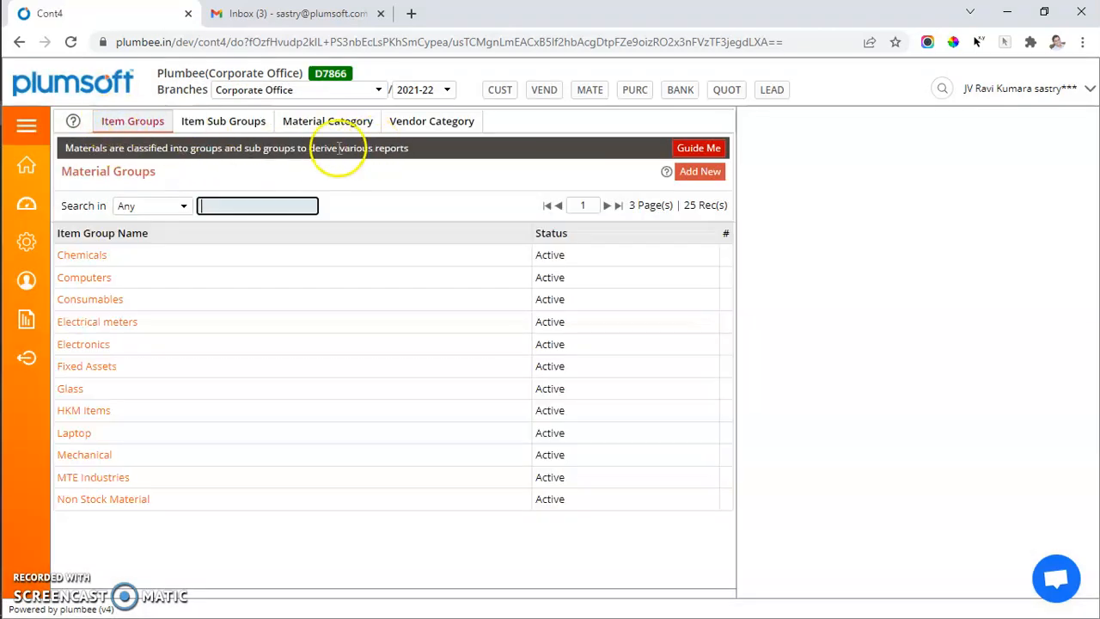
pyautogui.click(23, 128)
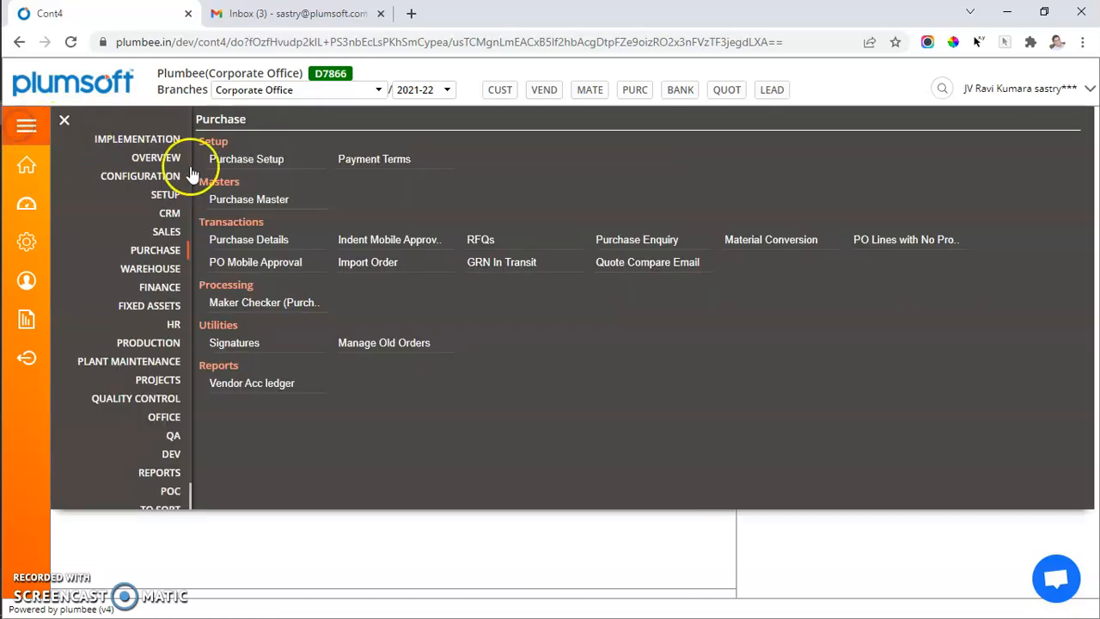
pyautogui.click(257, 204)
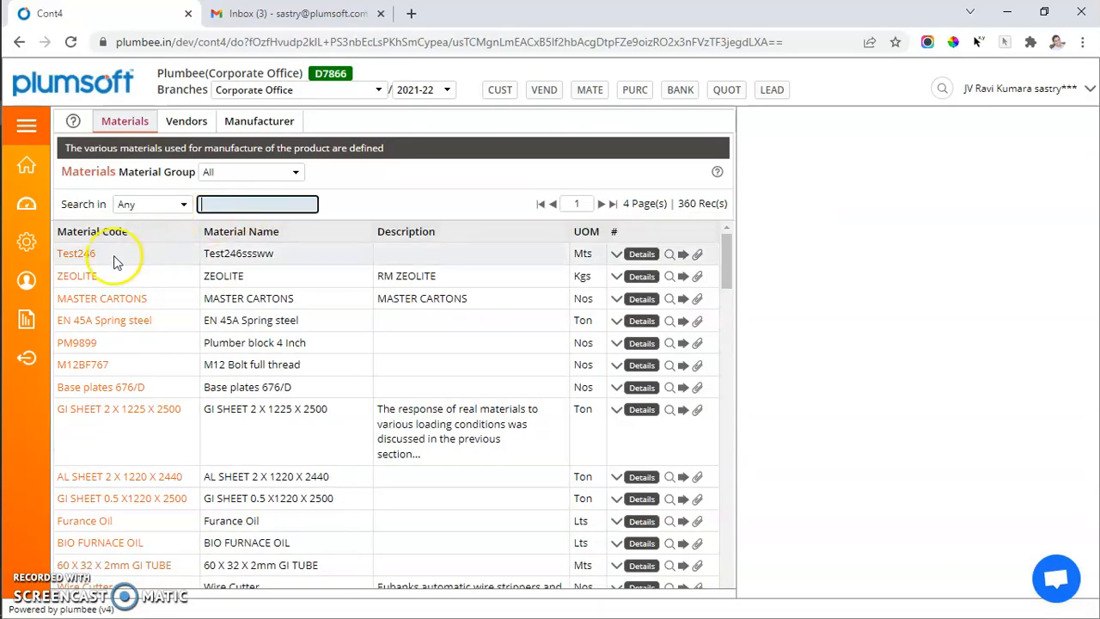
# Review the EN 45A Spring steel record and its material specifications, and return to the materials list
pyautogui.click(77, 321)
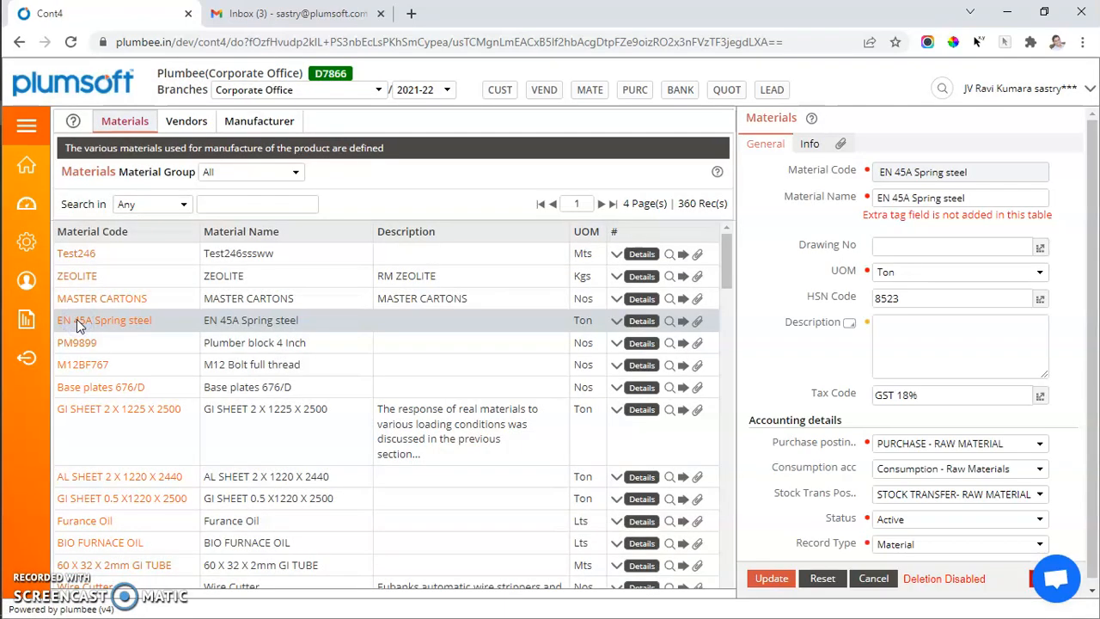
pyautogui.click(653, 323)
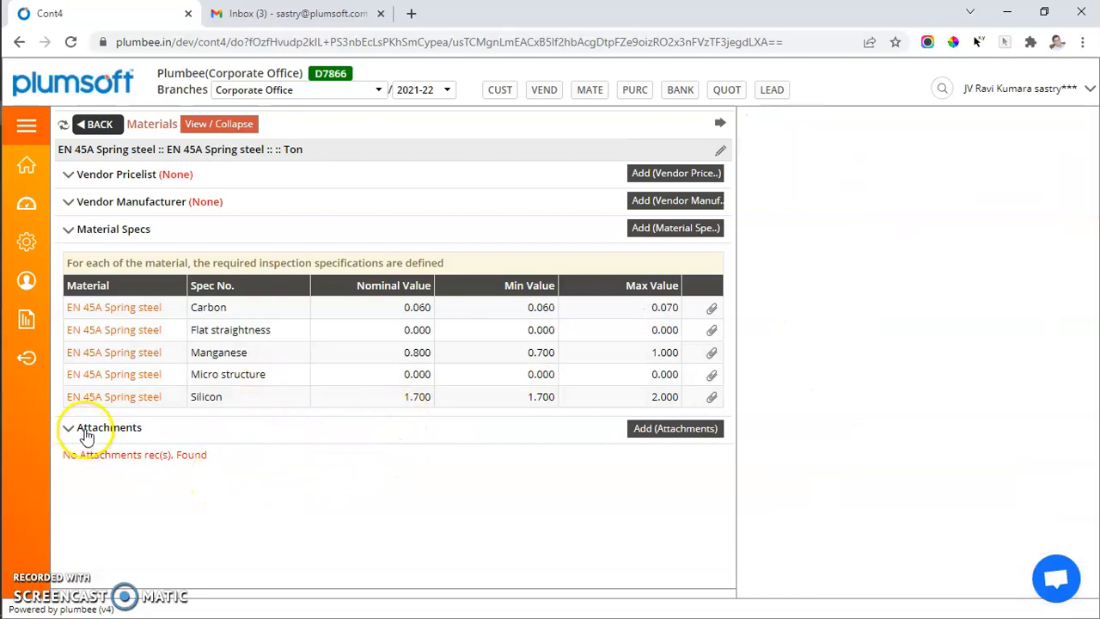
pyautogui.click(97, 125)
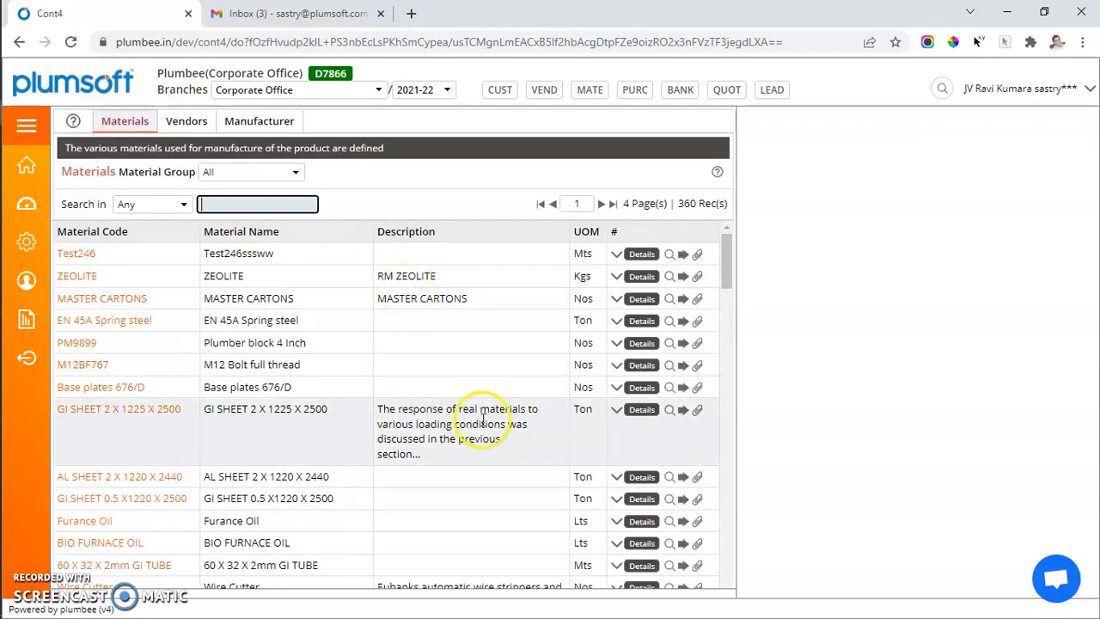
# Find the 237MVC Steel Ppies material in the list and view its document card and attachments
pyautogui.scroll(-10, 597, 434)
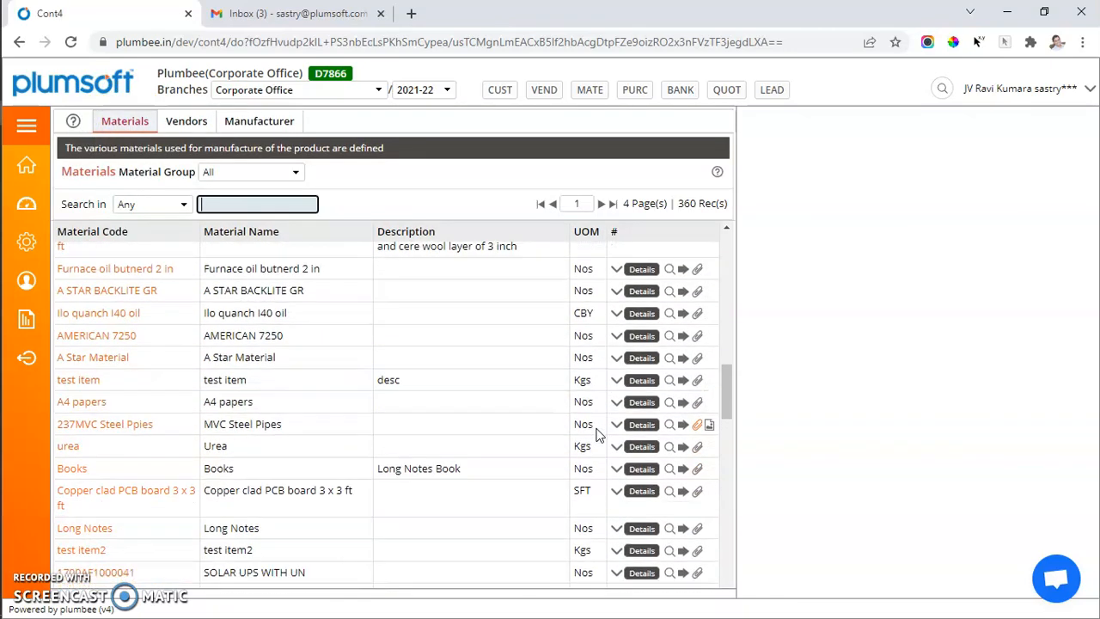
pyautogui.scroll(-1, 599, 435)
pyautogui.scroll(1, 599, 435)
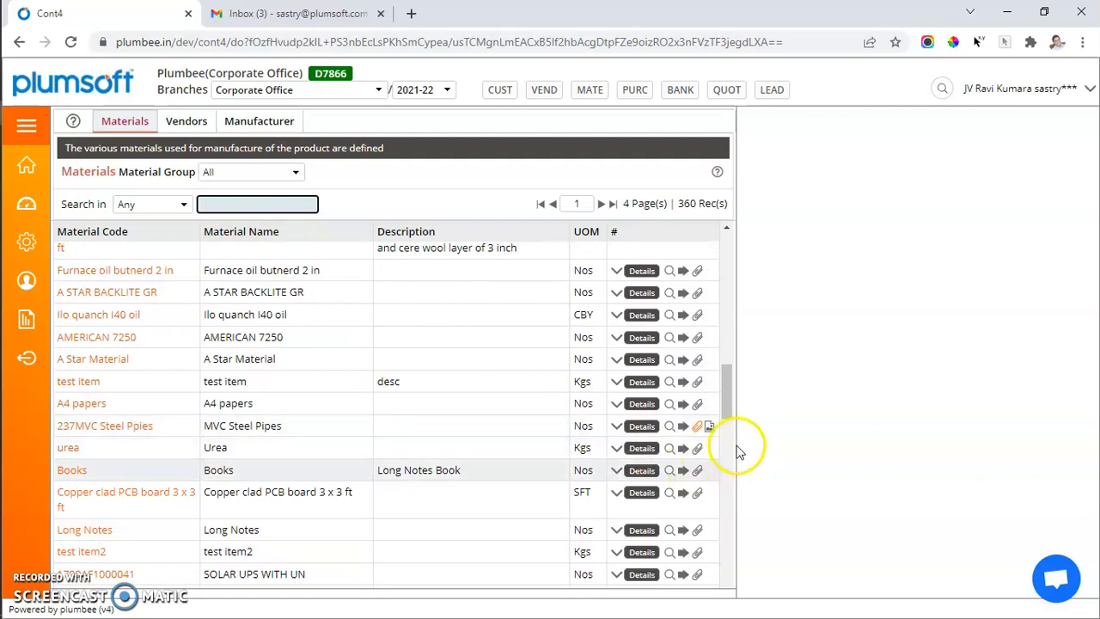
pyautogui.click(710, 427)
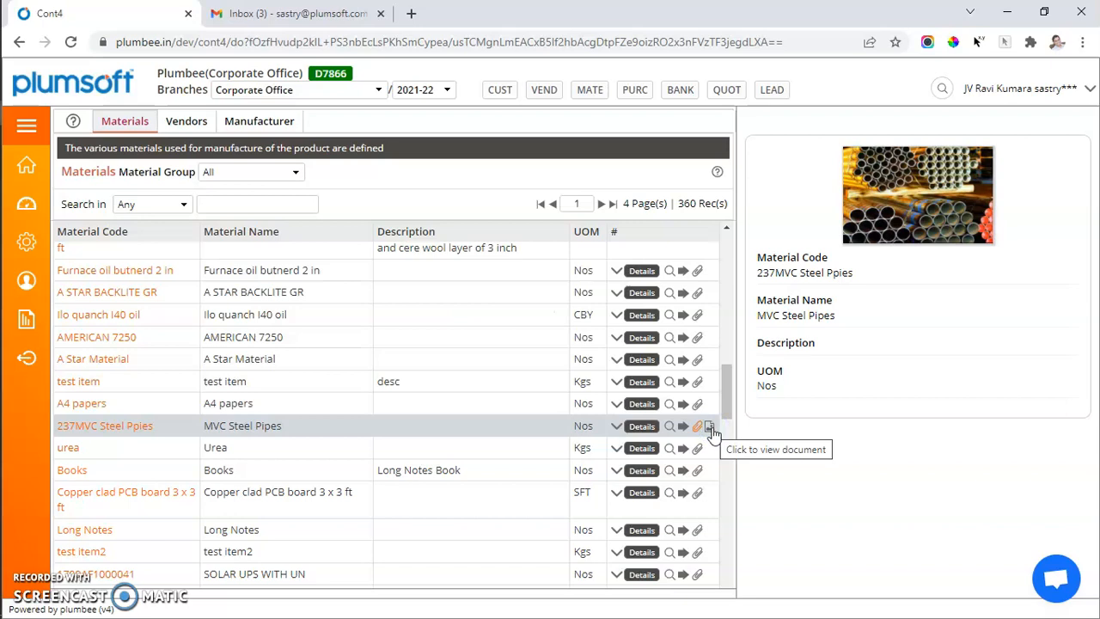
pyautogui.click(699, 427)
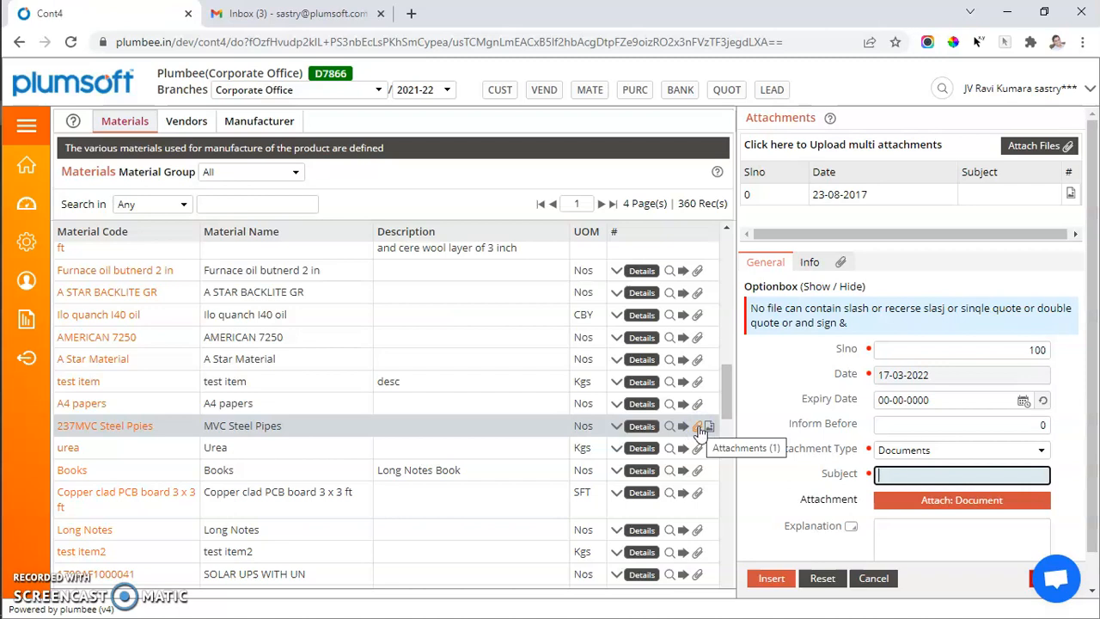
# Open the details of 237MVC Steel Ppies, view its attached image of type Others, and return to the materials list
pyautogui.click(645, 427)
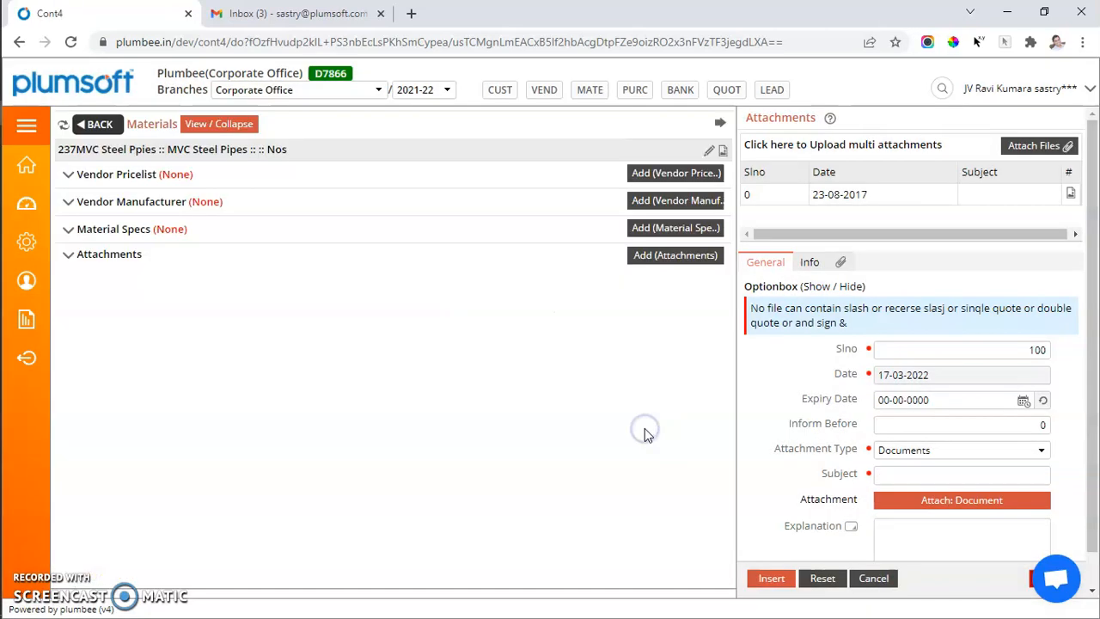
pyautogui.click(117, 252)
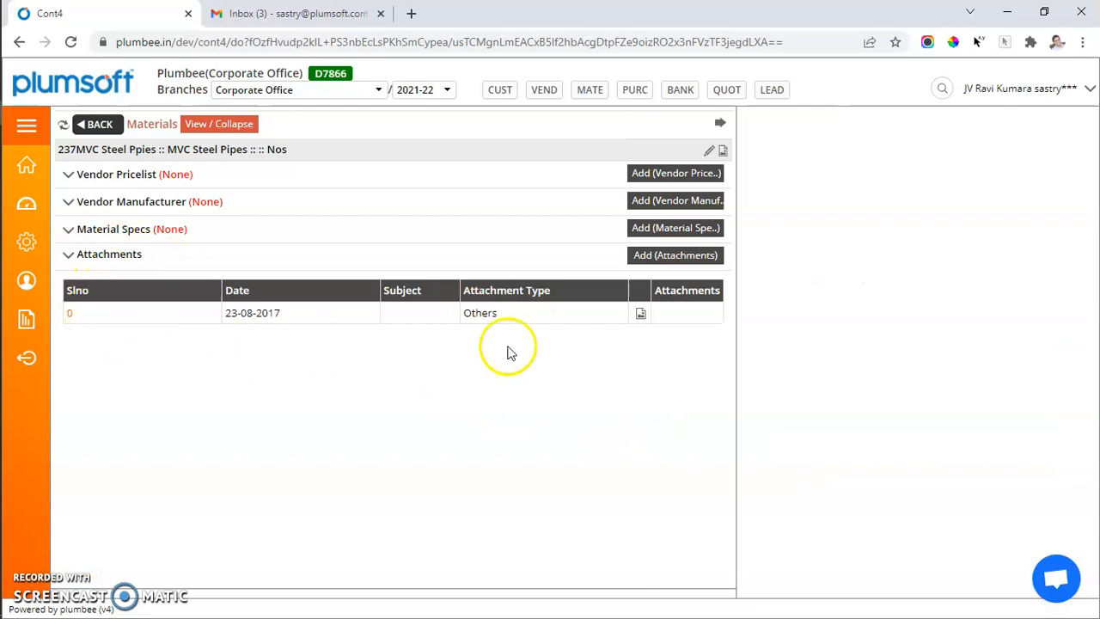
pyautogui.click(641, 316)
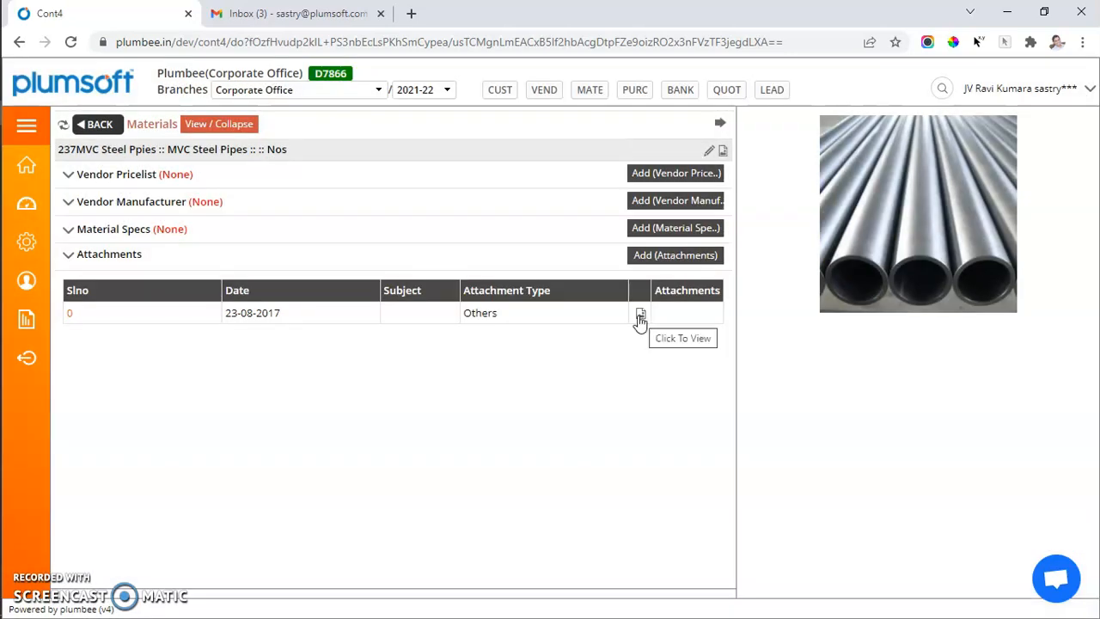
pyautogui.click(99, 126)
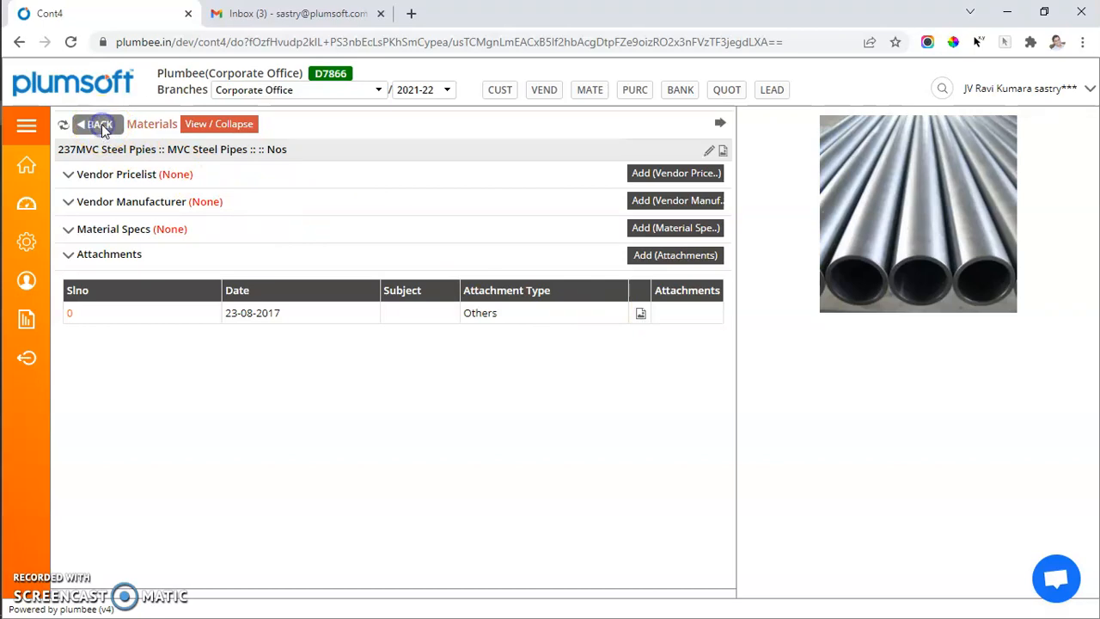
# Open the Vendors list and inspect the vendor name and vendor code in the Test vendor123 record
pyautogui.click(191, 125)
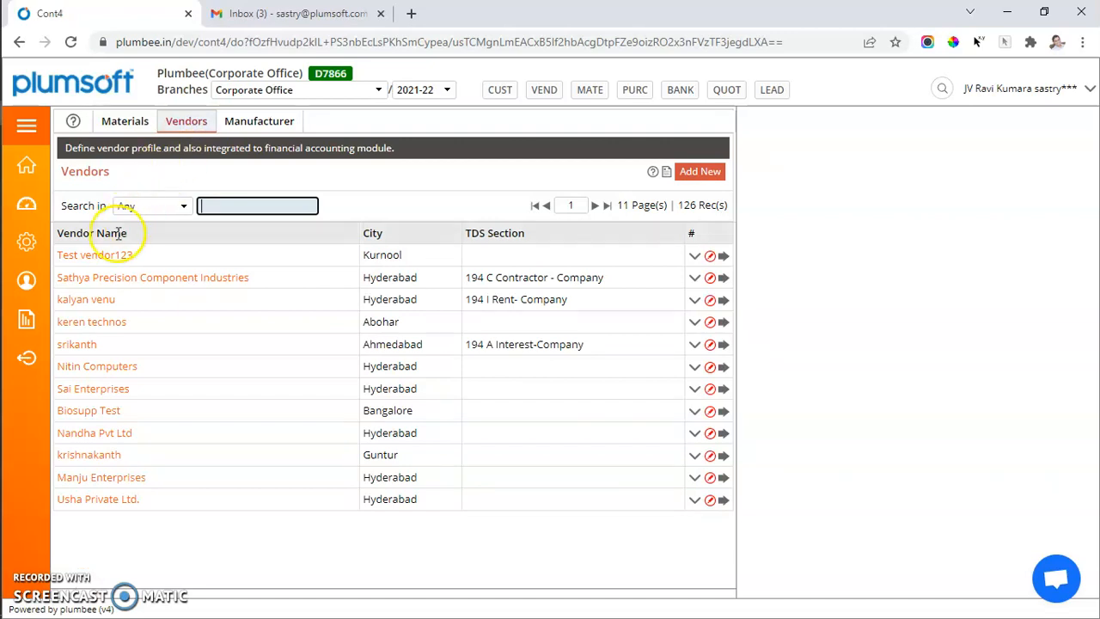
pyautogui.click(696, 172)
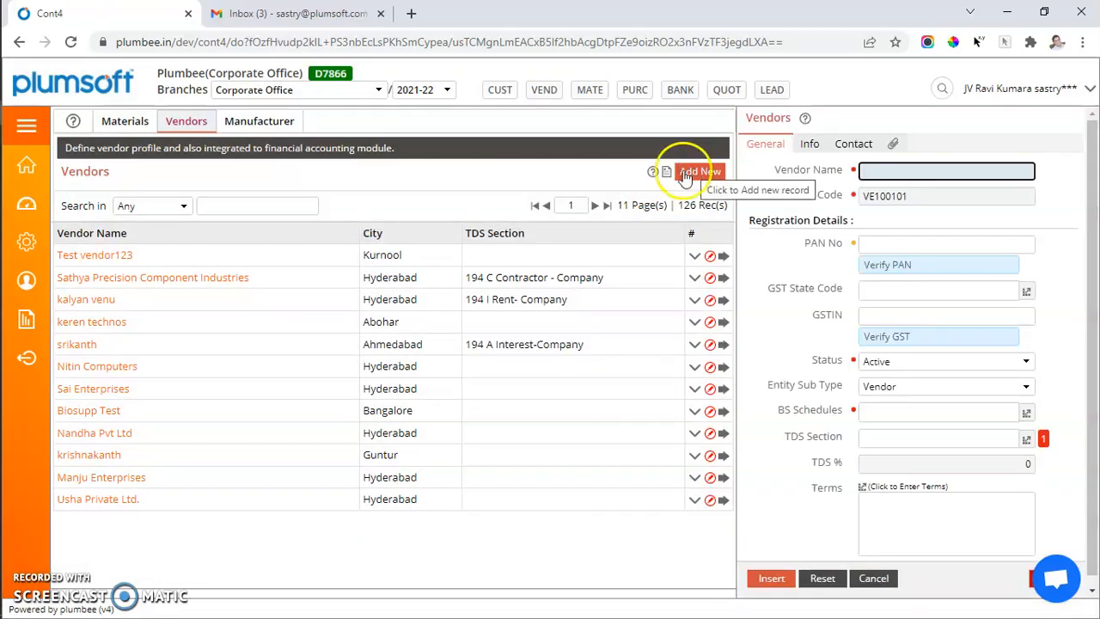
pyautogui.click(94, 258)
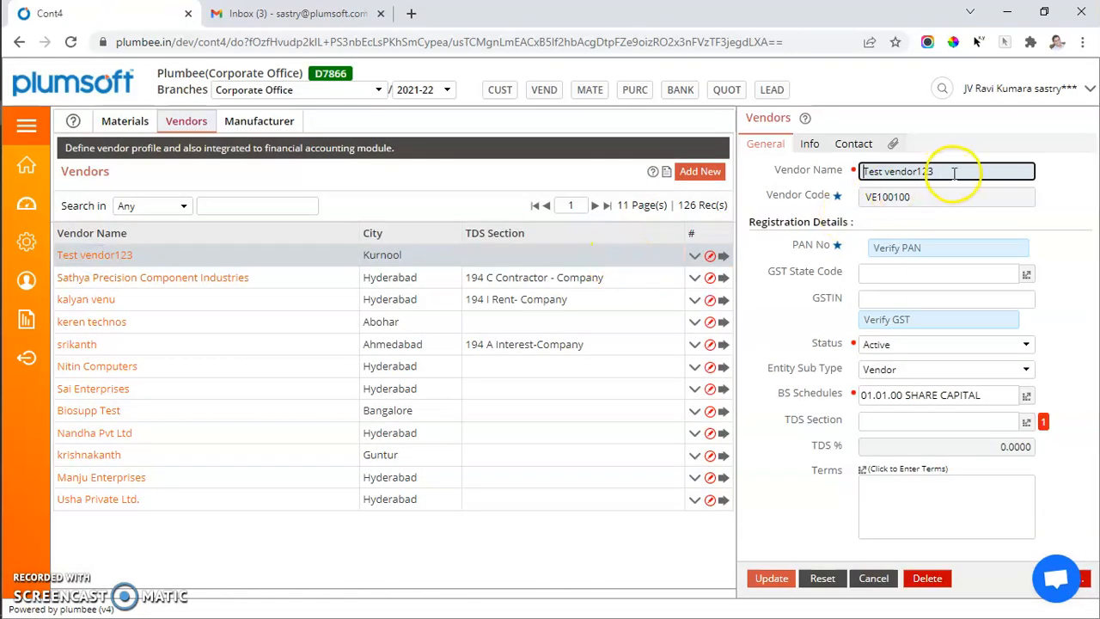
pyautogui.moveTo(933, 172); pyautogui.dragTo(830, 177)
pyautogui.moveTo(944, 200); pyautogui.dragTo(848, 200)
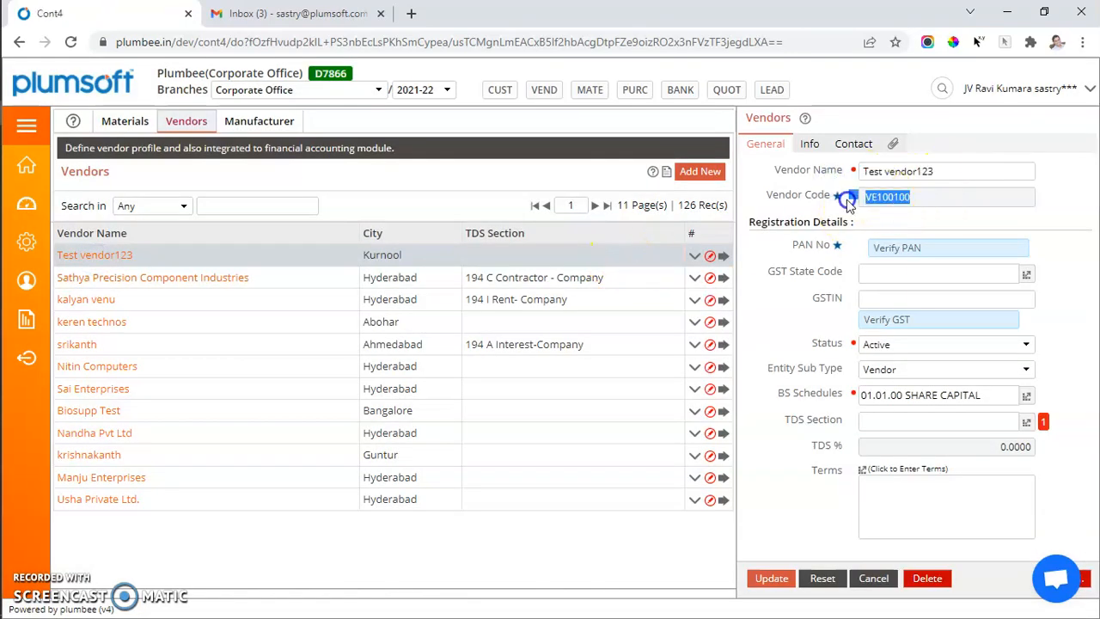
# Start a new vendor record and check its vendor code and empty vendor name field
pyautogui.click(712, 177)
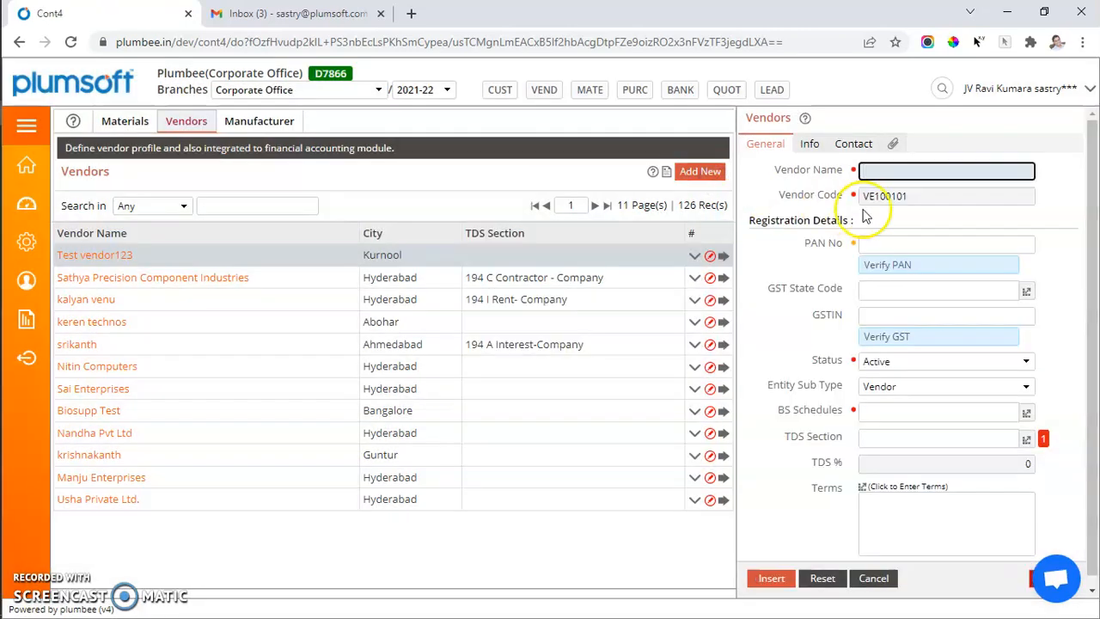
pyautogui.moveTo(913, 198); pyautogui.dragTo(841, 208)
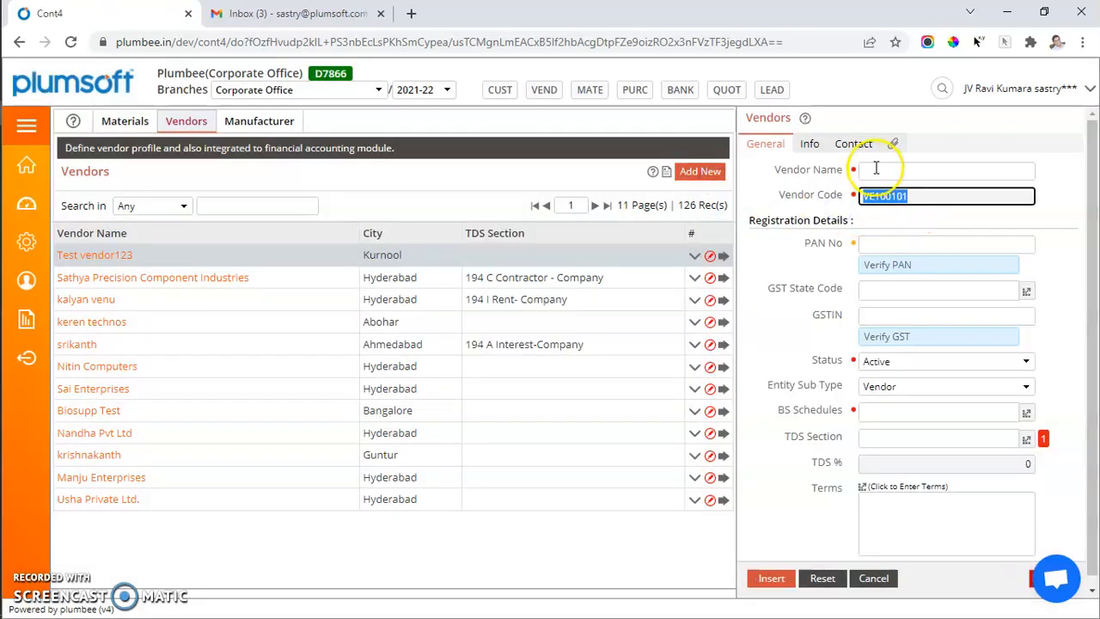
pyautogui.click(865, 170)
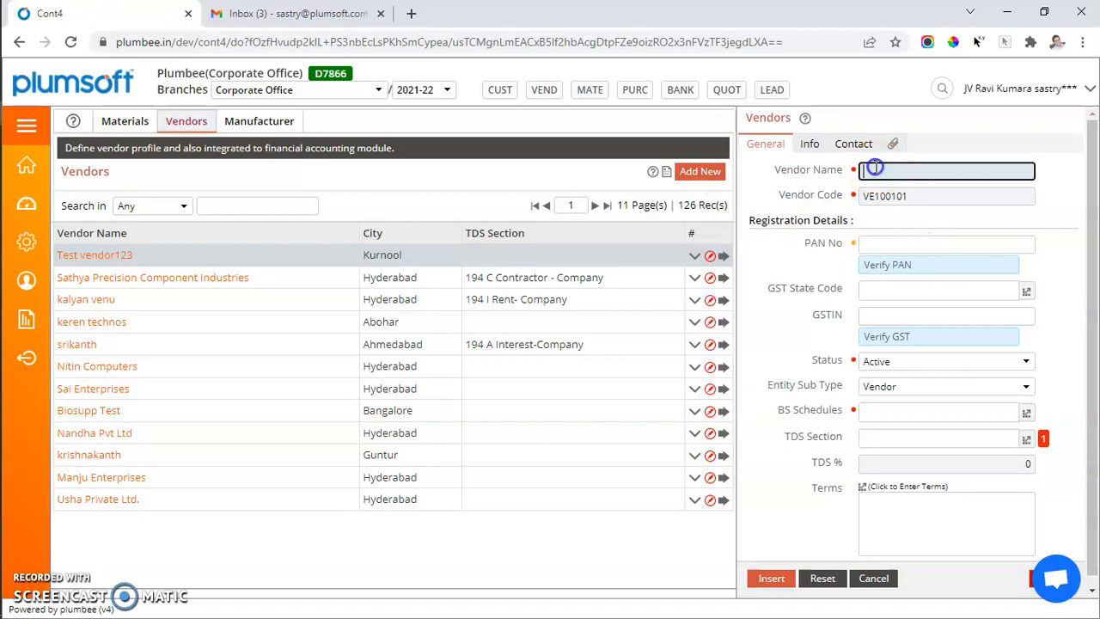
# Open the PAN verification site from the new vendor's PAN No field, and return to the vendor form
pyautogui.click(871, 243)
pyautogui.click(878, 265)
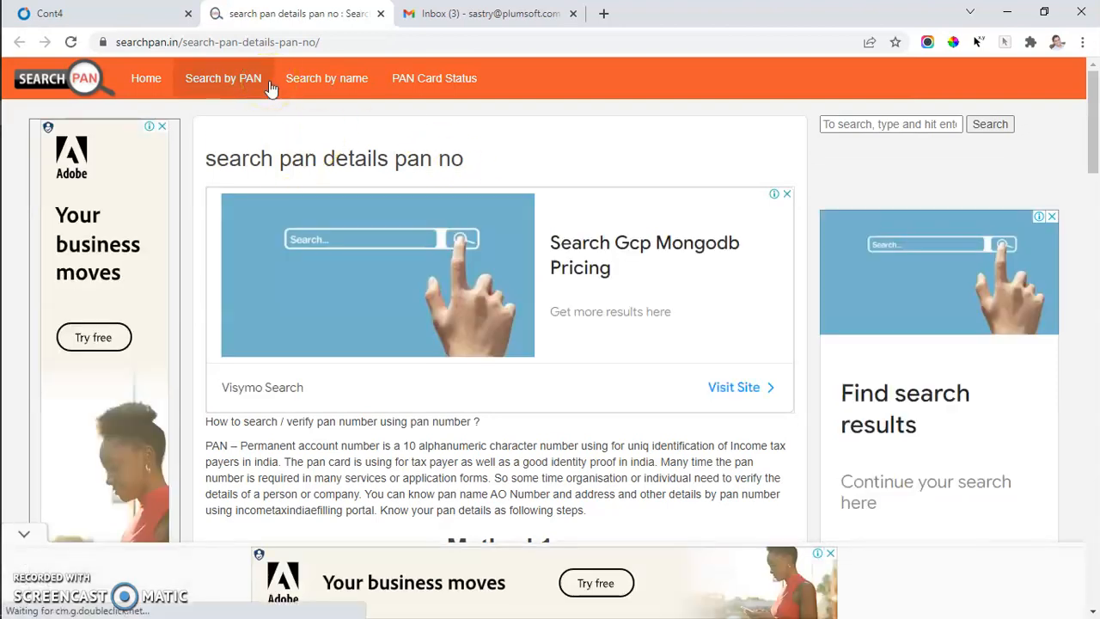
pyautogui.click(106, 24)
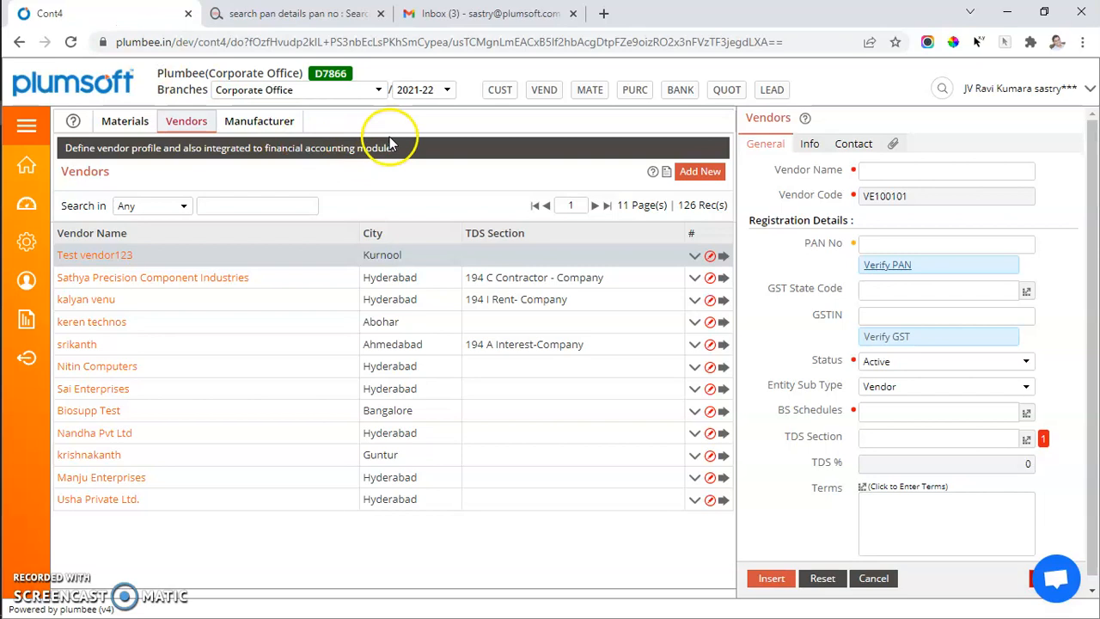
# Open the GST verification site from the vendor form, locate its GST number search, and return to the form
pyautogui.click(916, 316)
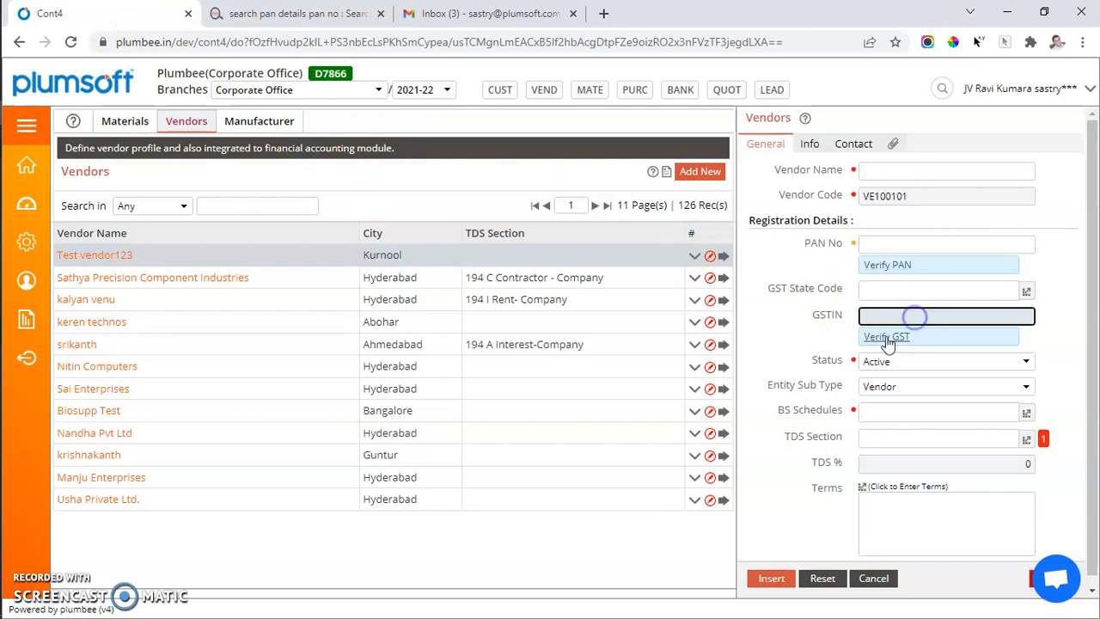
pyautogui.click(888, 336)
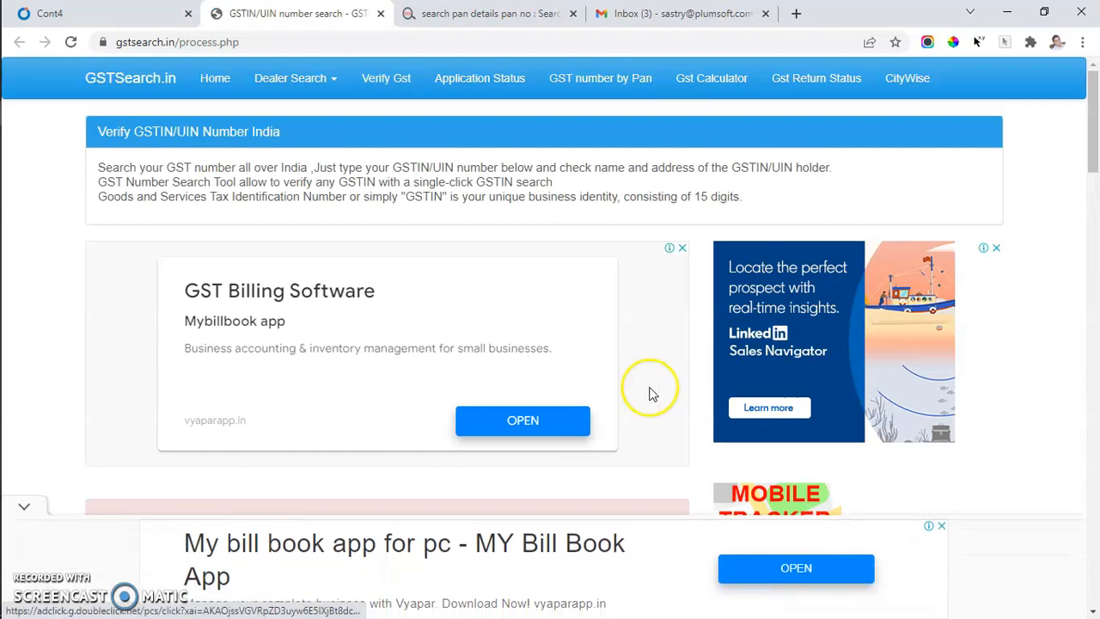
pyautogui.scroll(-3, 651, 389)
pyautogui.moveTo(470, 342); pyautogui.dragTo(471, 322)
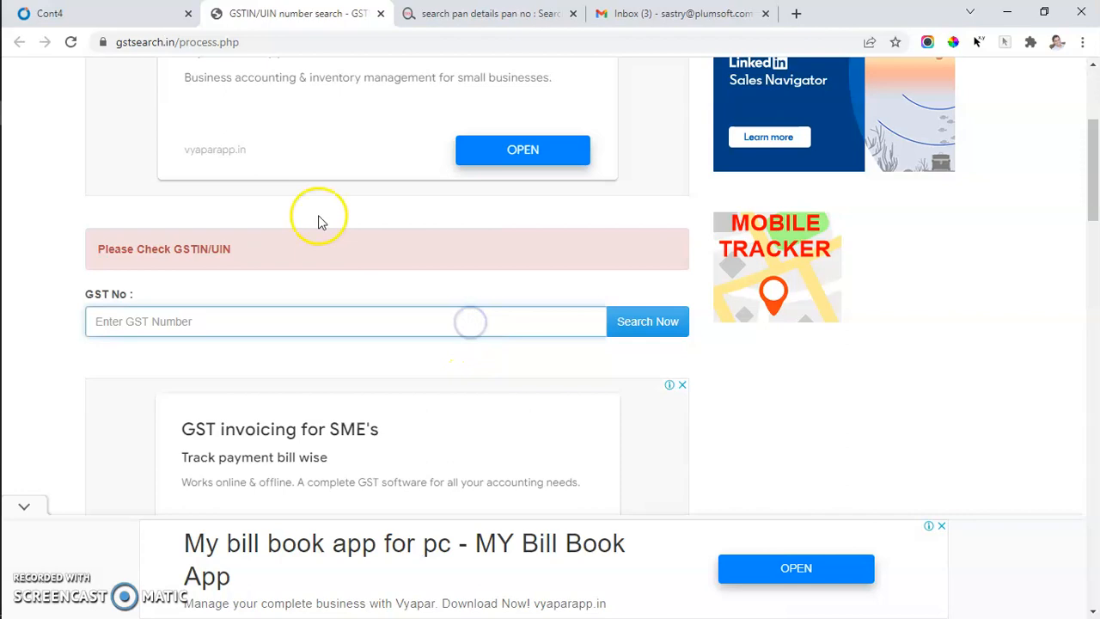
pyautogui.click(129, 13)
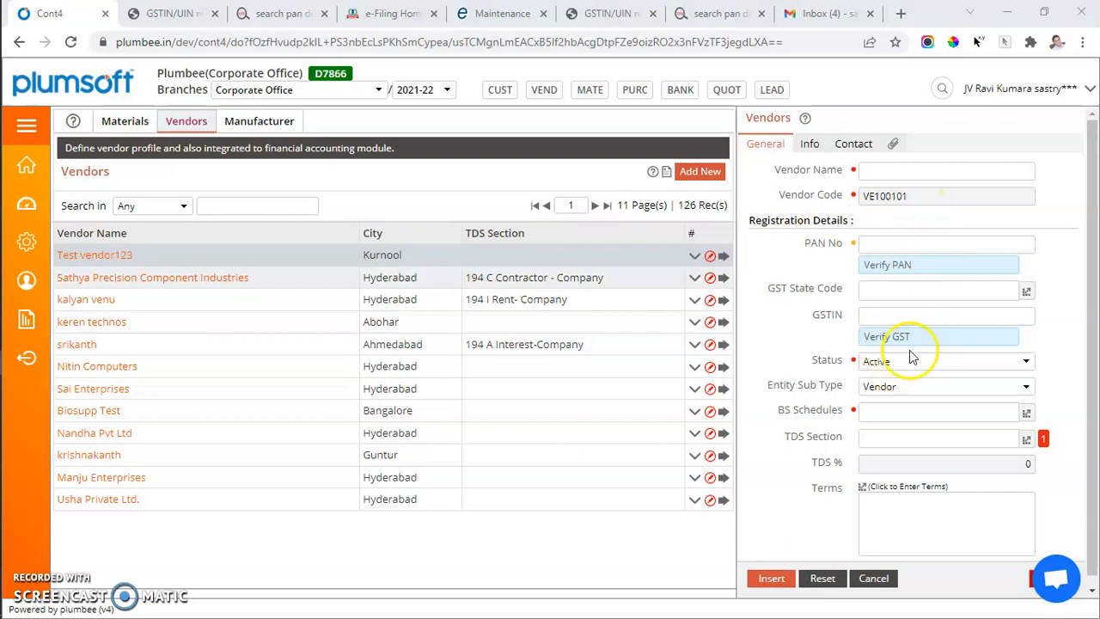
# Search for the company's GSTIN on the GST verification site, review its registration details, and return to the vendor form
pyautogui.click(188, 15)
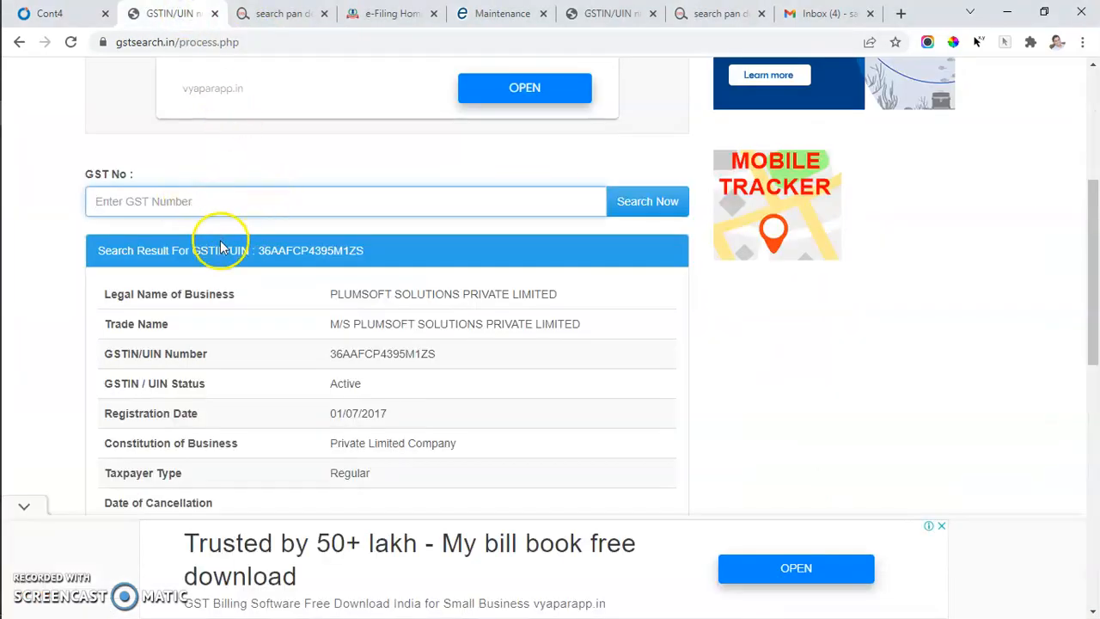
pyautogui.doubleClick(280, 251)
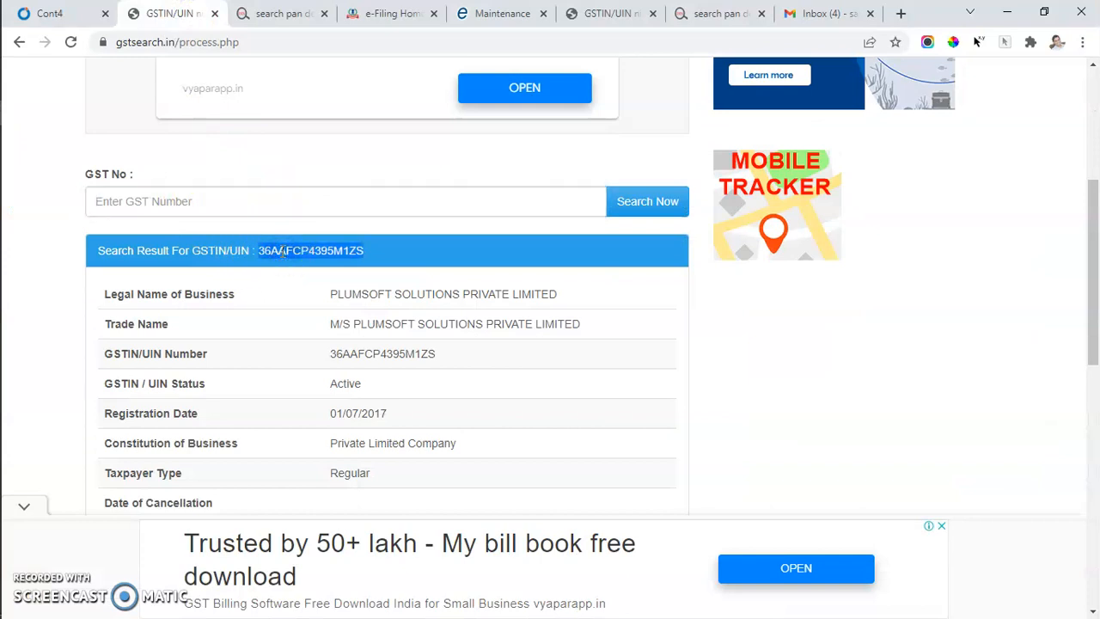
pyautogui.moveTo(280, 251); pyautogui.dragTo(239, 199)
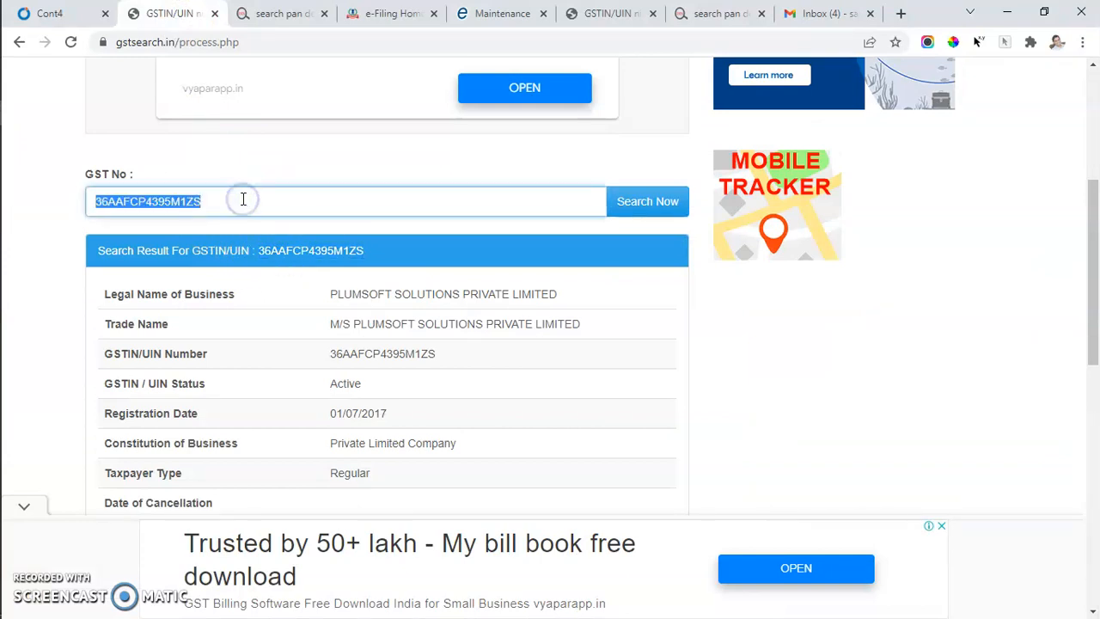
pyautogui.click(658, 201)
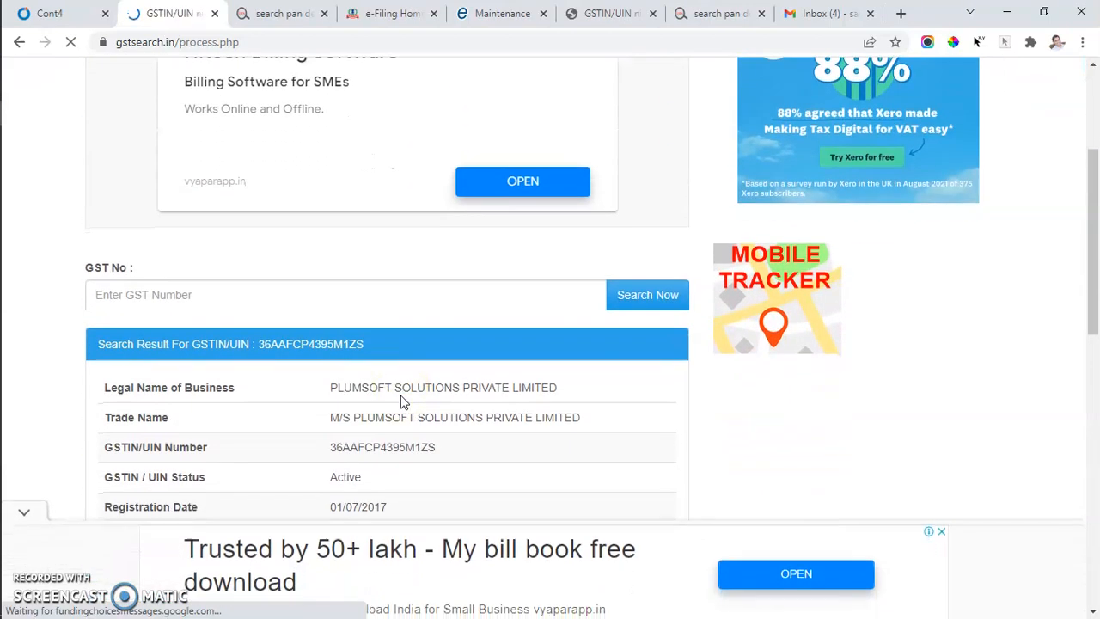
pyautogui.scroll(-1, 399, 403)
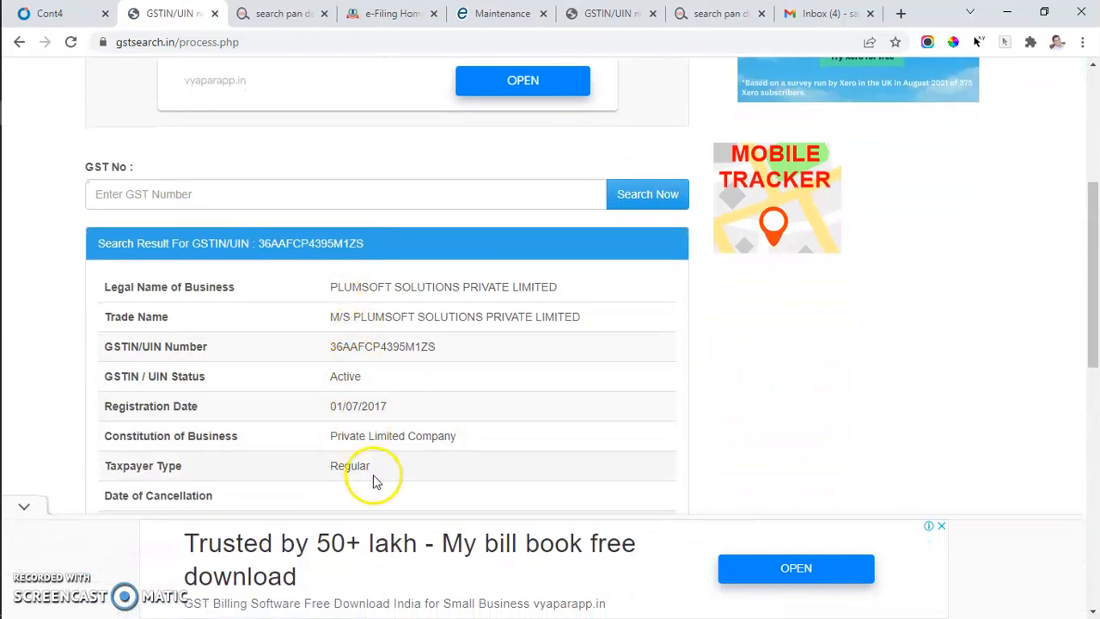
pyautogui.click(38, 13)
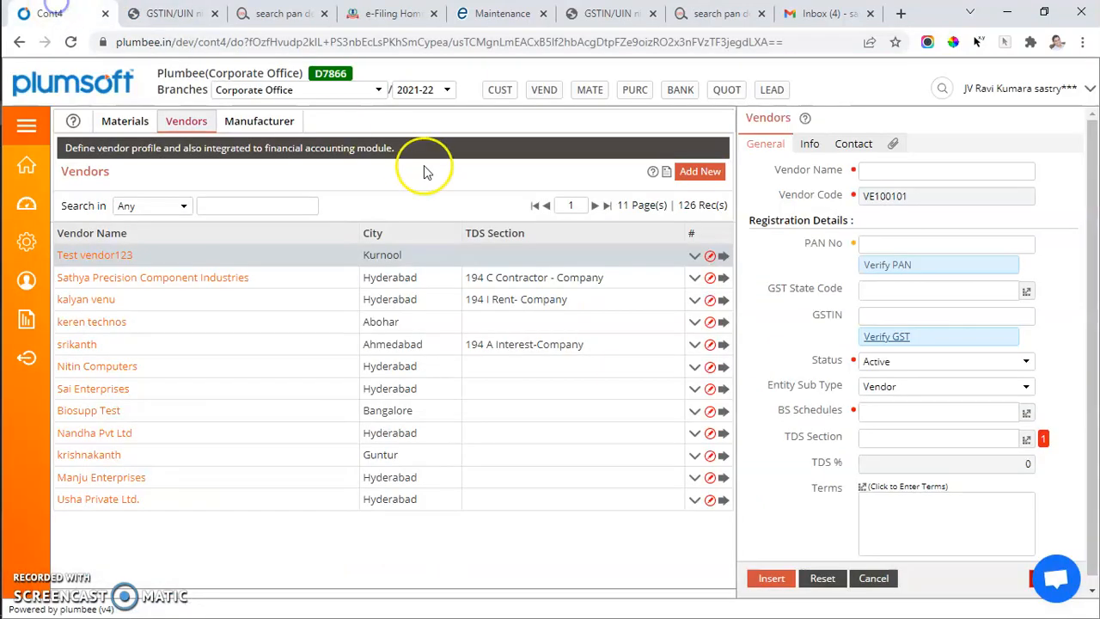
# Examine the Status field and the Entity Sub Type choices in the new vendor form
pyautogui.click(944, 362)
pyautogui.click(944, 363)
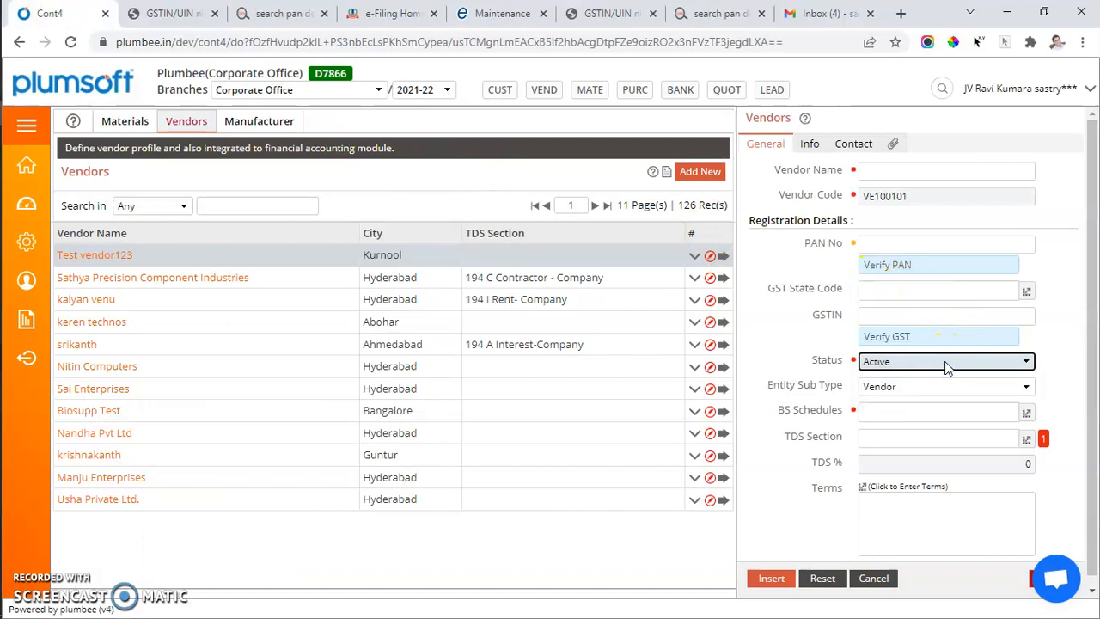
pyautogui.click(916, 390)
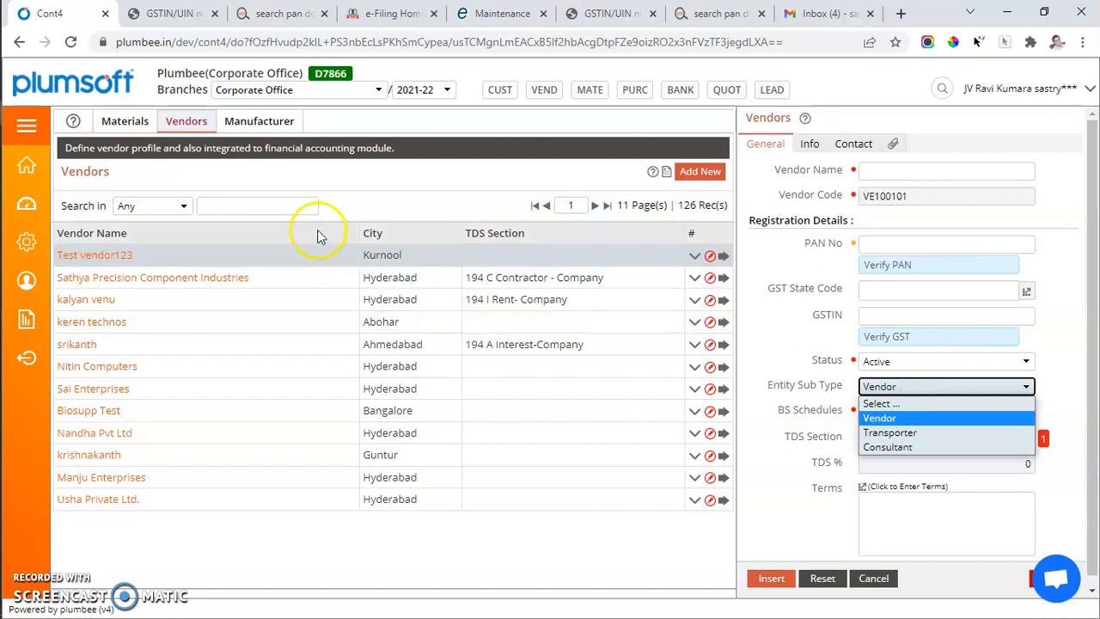
# Set the new vendor's TDS Section to 194 A Interest-Non Company, leaving Entity Sub Type as Vendor
pyautogui.click(774, 488)
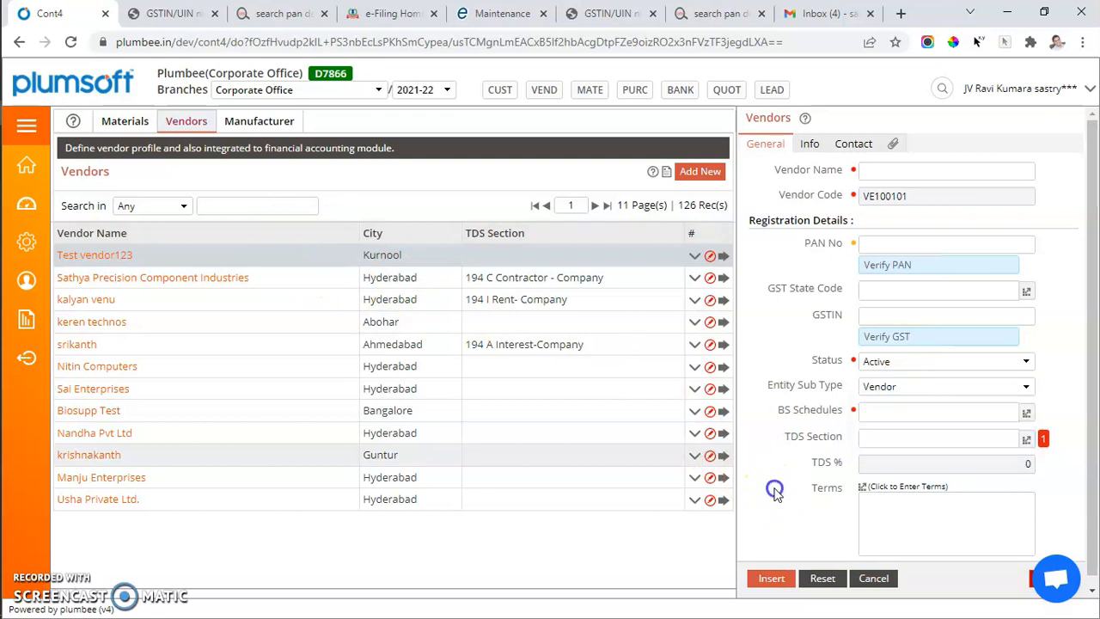
pyautogui.click(1026, 439)
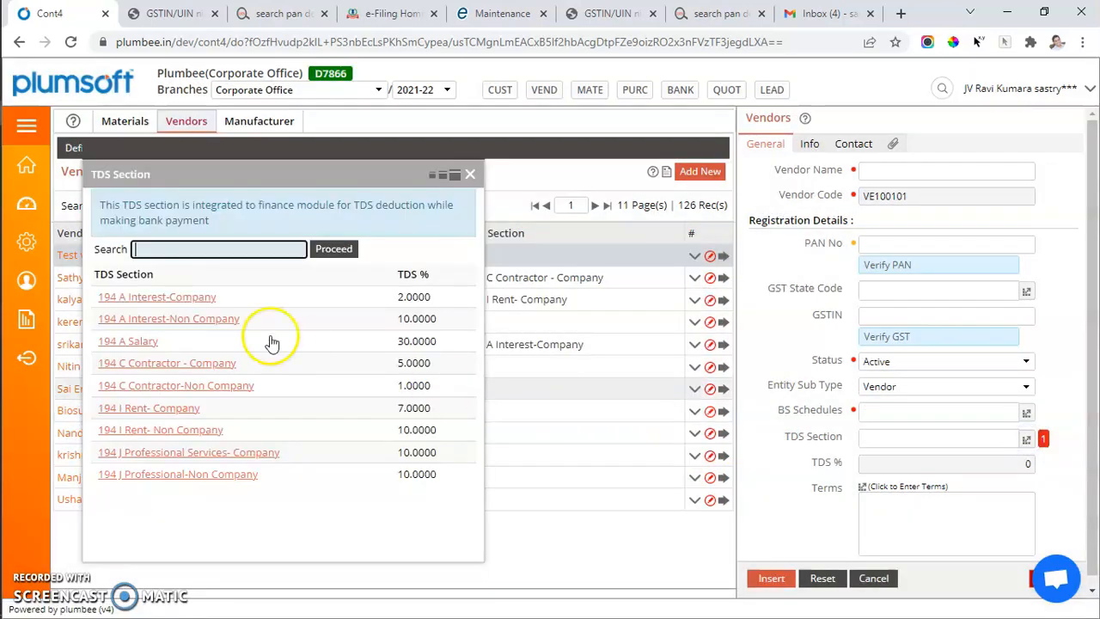
pyautogui.click(190, 320)
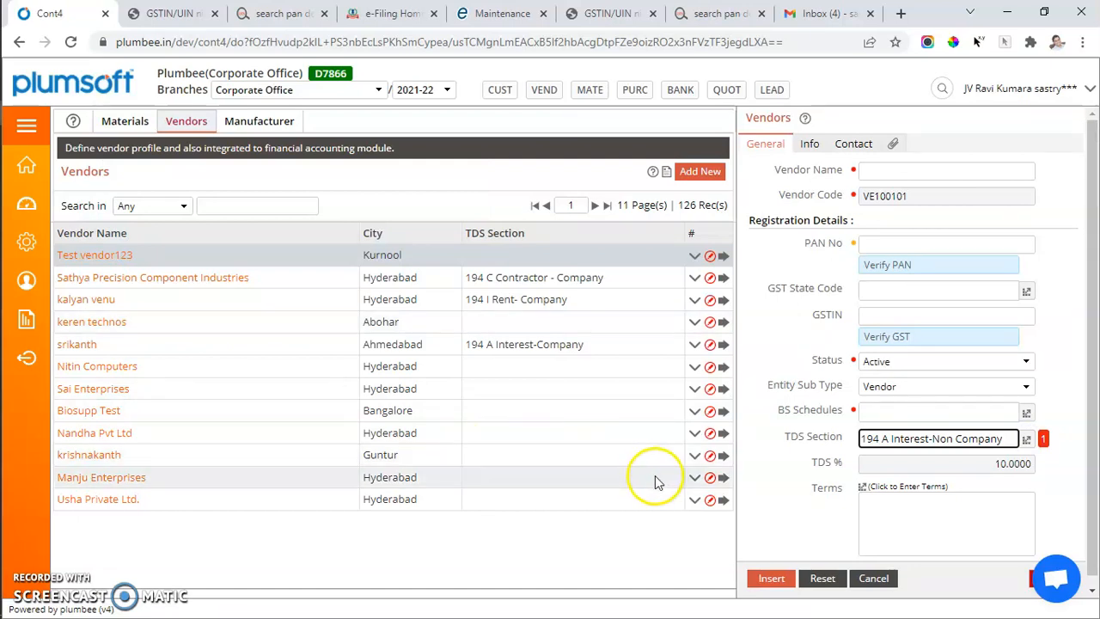
pyautogui.click(775, 485)
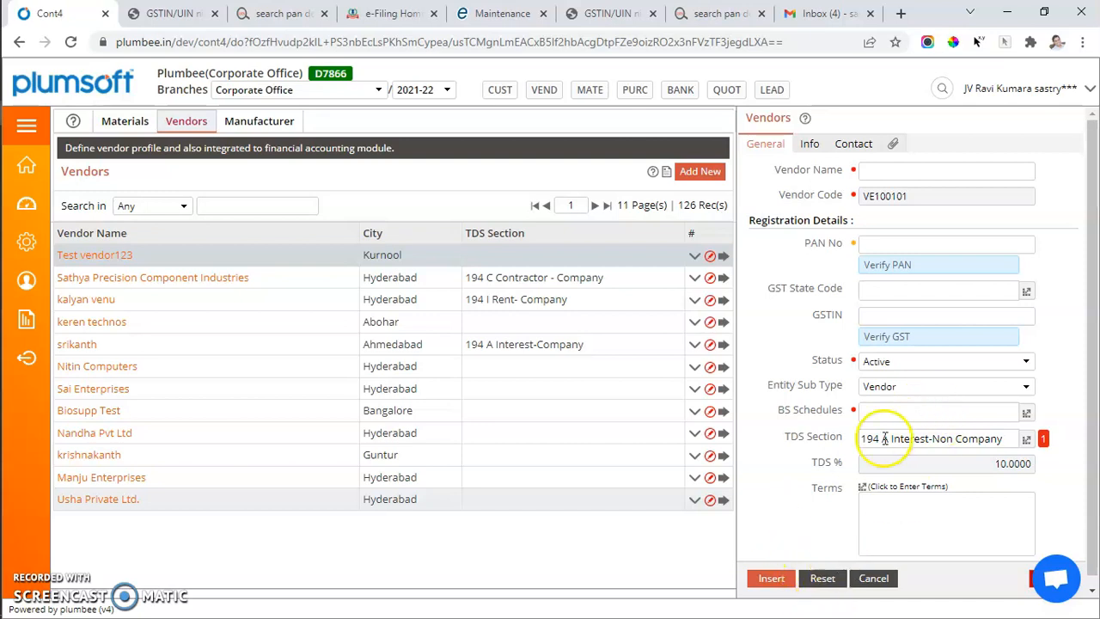
# Review the available TDS sections and their percentages for the new vendor without picking another one
pyautogui.moveTo(889, 441); pyautogui.dragTo(866, 438)
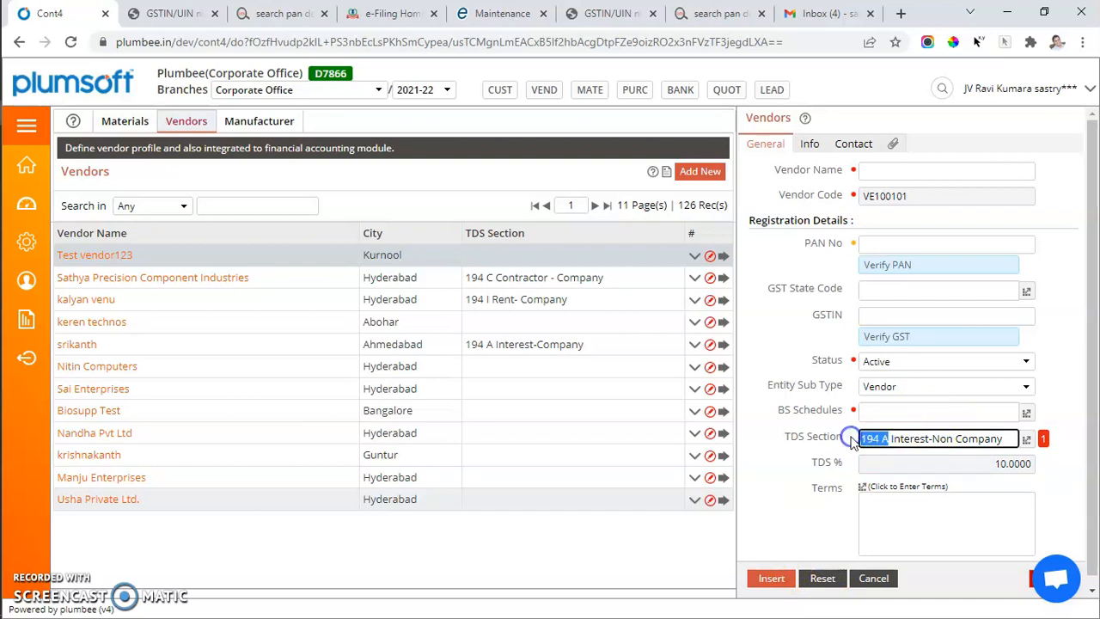
pyautogui.click(1026, 439)
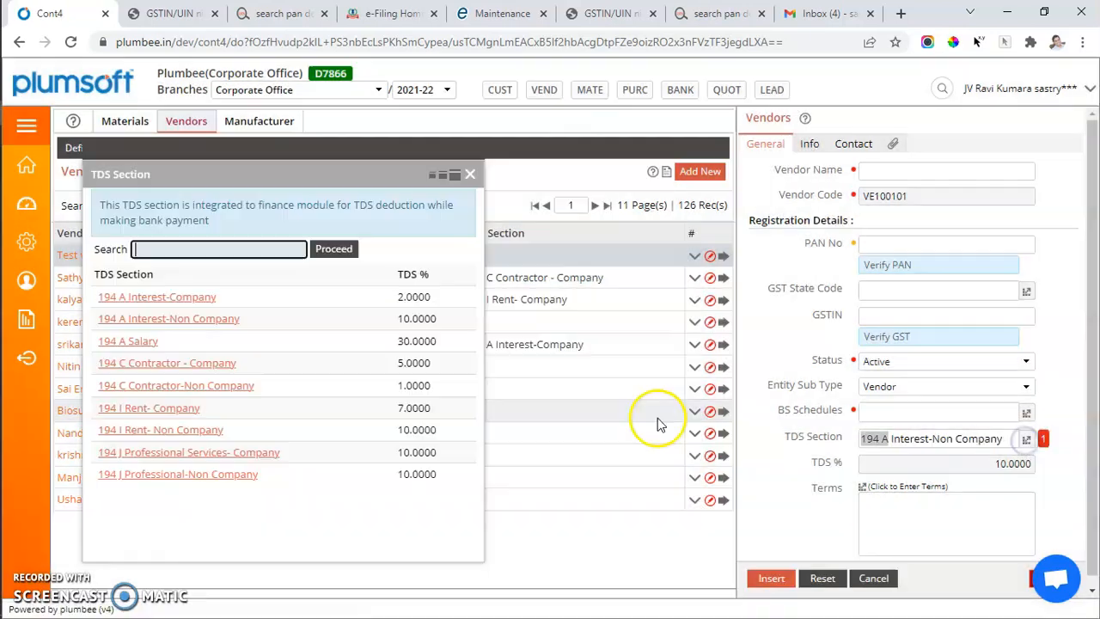
pyautogui.click(475, 176)
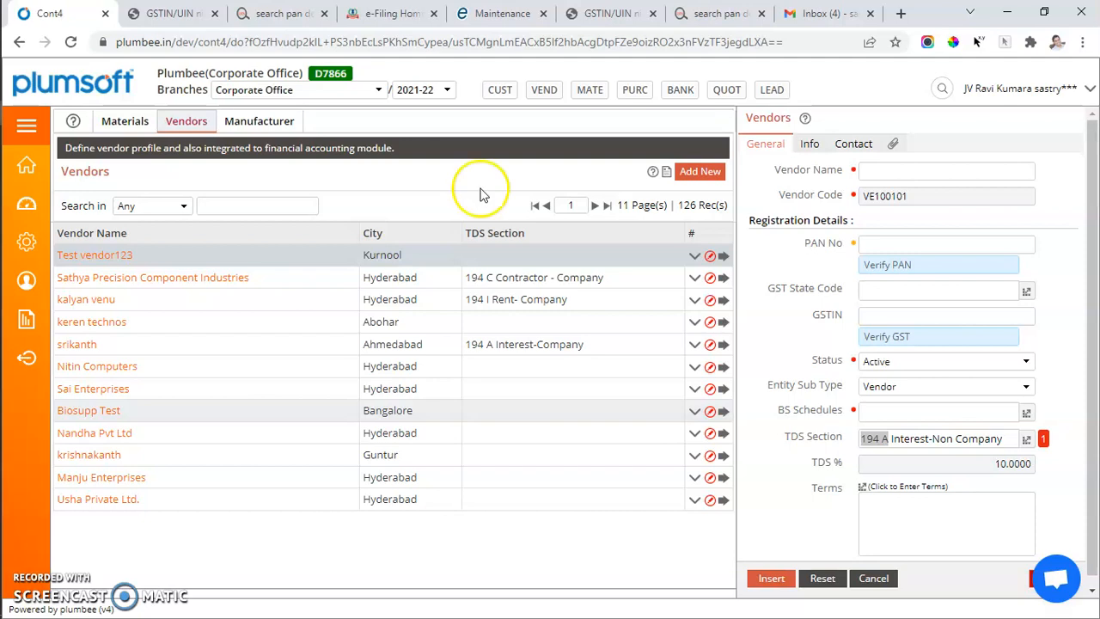
# Open the new vendor's Terms entry and look over its Payments, Delivery, Others and Inspection Details boxes
pyautogui.scroll(-1, 879, 468)
pyautogui.click(864, 479)
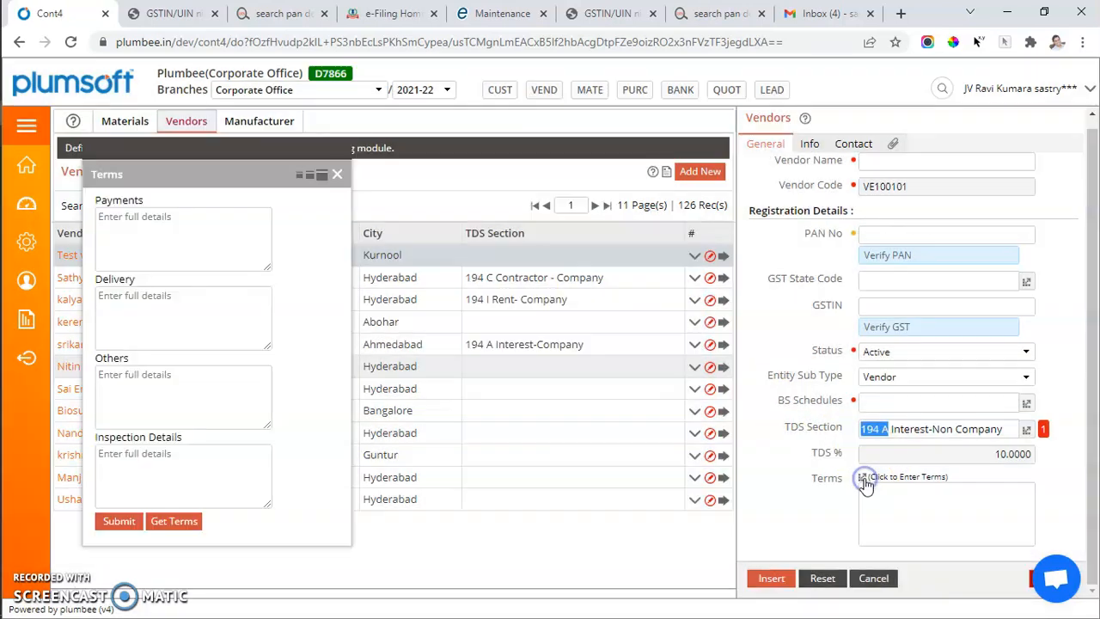
pyautogui.click(135, 226)
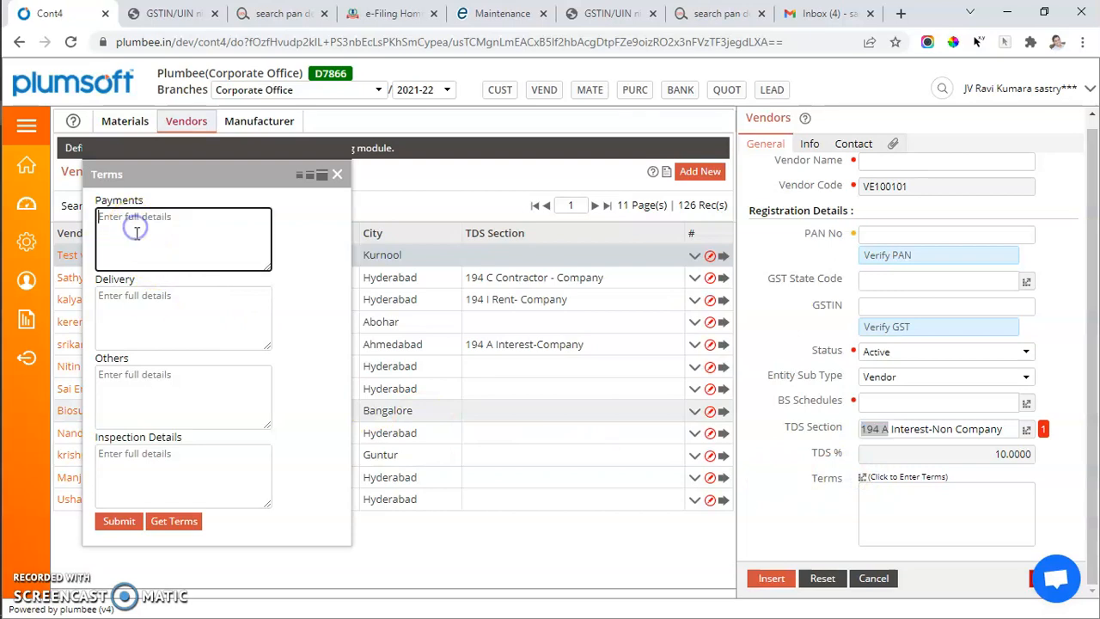
pyautogui.click(159, 316)
pyautogui.click(174, 405)
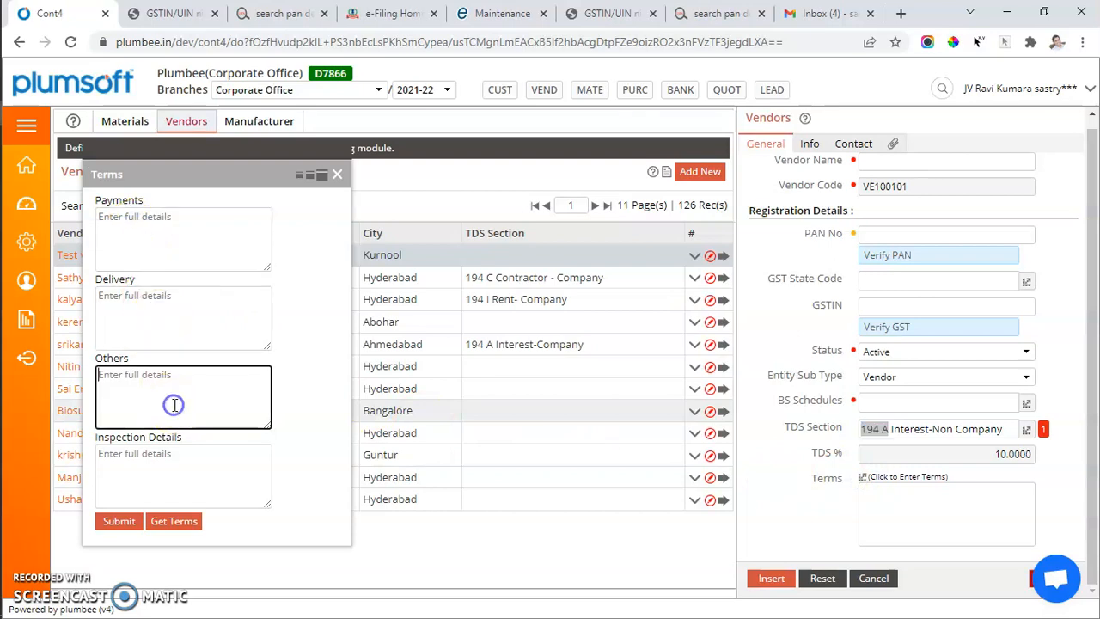
pyautogui.click(188, 483)
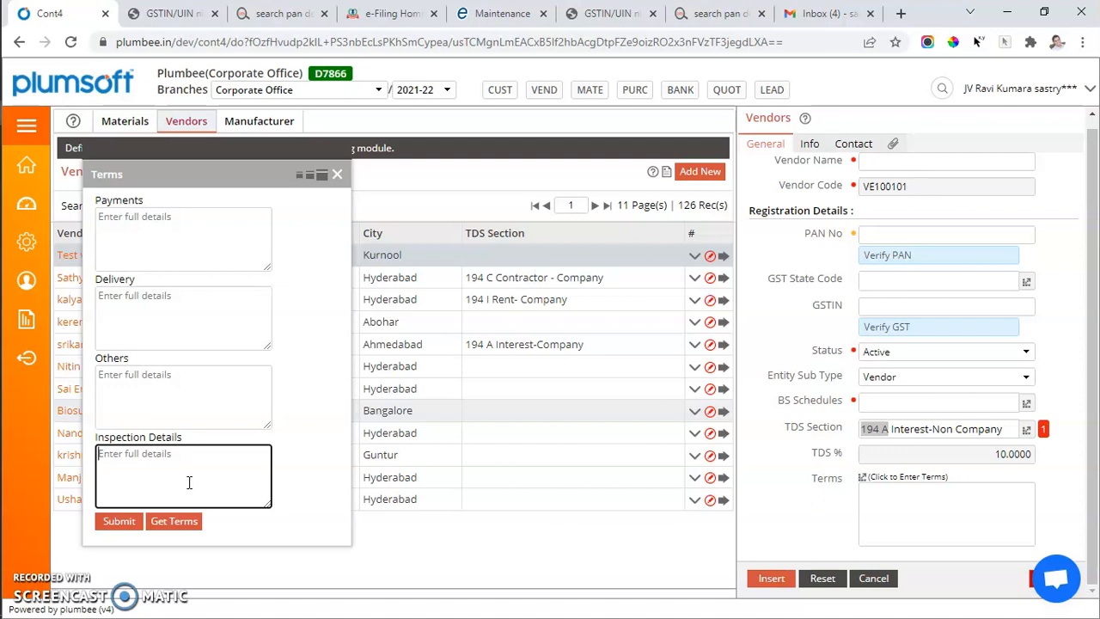
# Fill in and submit the new vendor's terms: Payments "my p terms" and "my pterms2", Delivery "del terms", plus sample Others and Inspection Details text
pyautogui.click(171, 243)
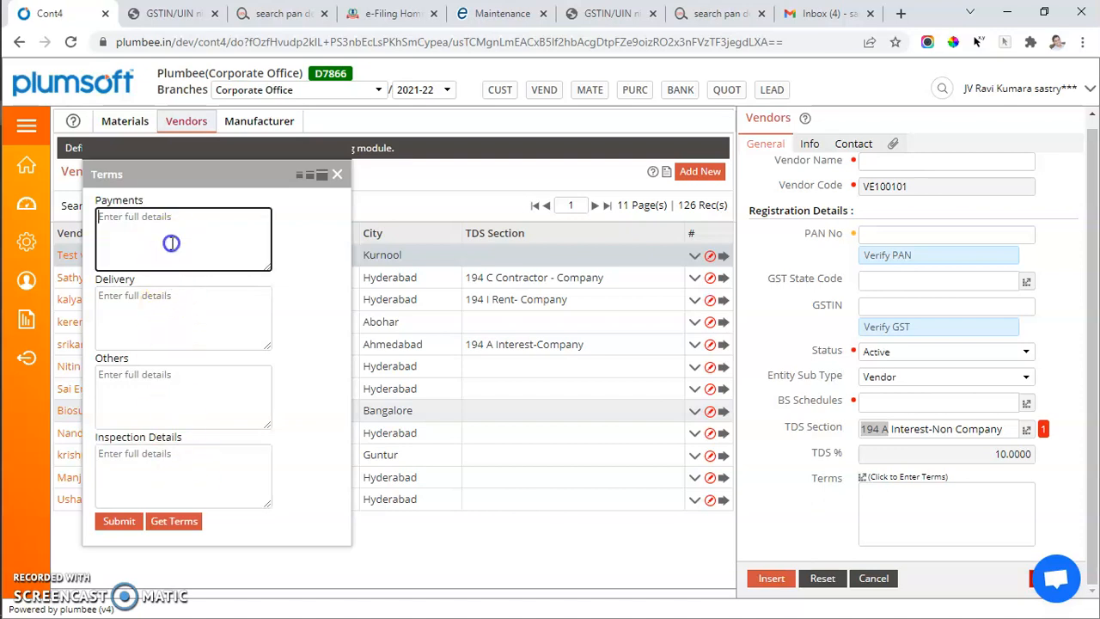
pyautogui.write('my pterms2')
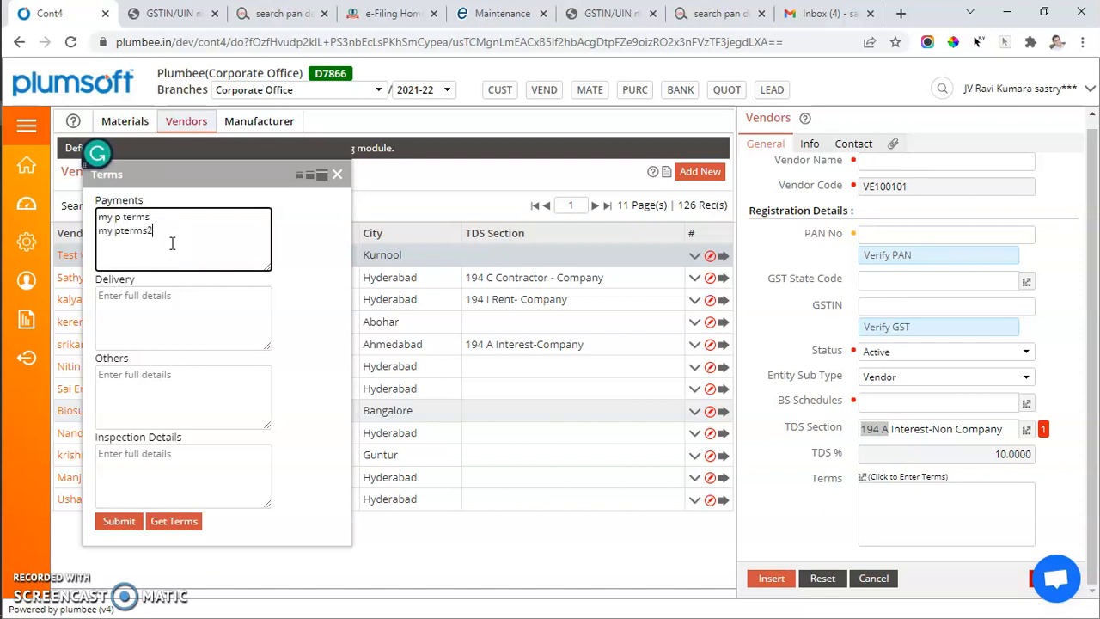
pyautogui.click(175, 324)
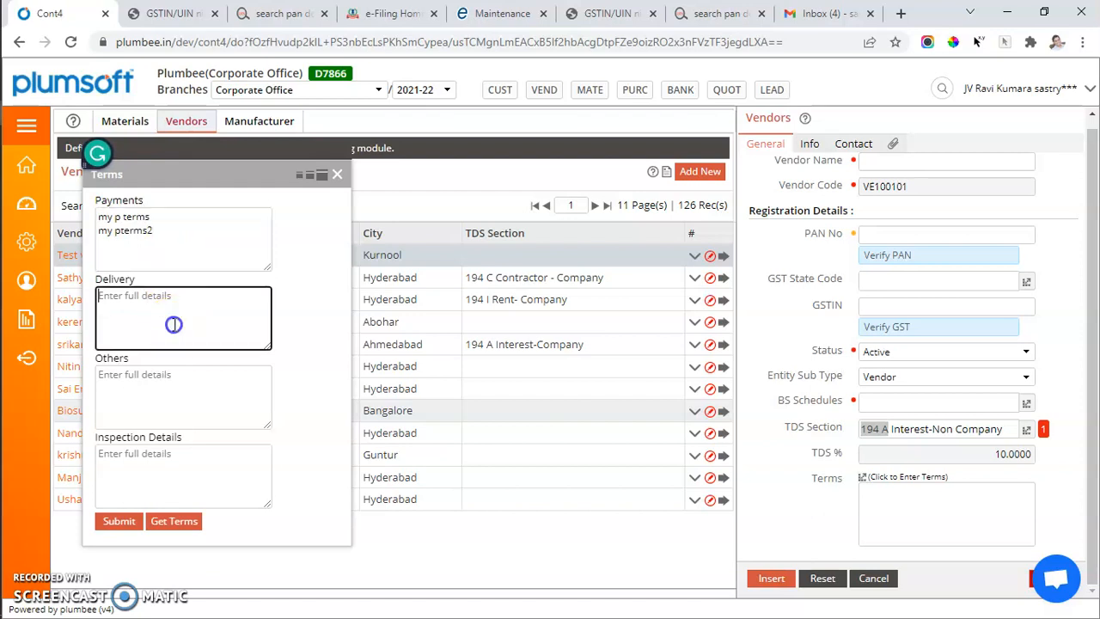
pyautogui.write('del terms')
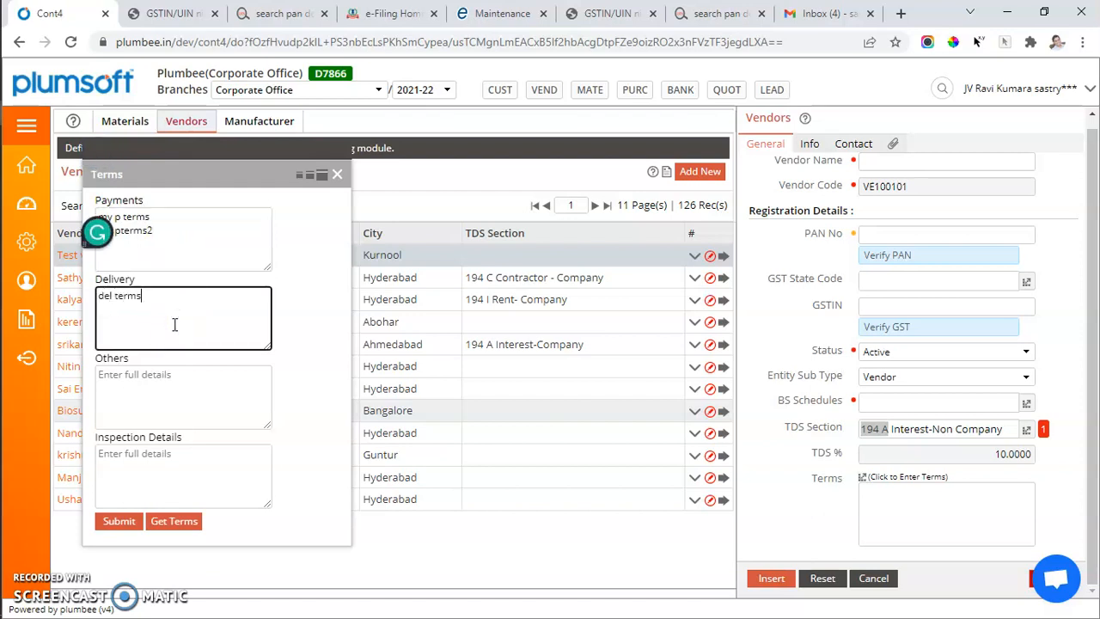
pyautogui.click(171, 412)
pyautogui.write('othe')
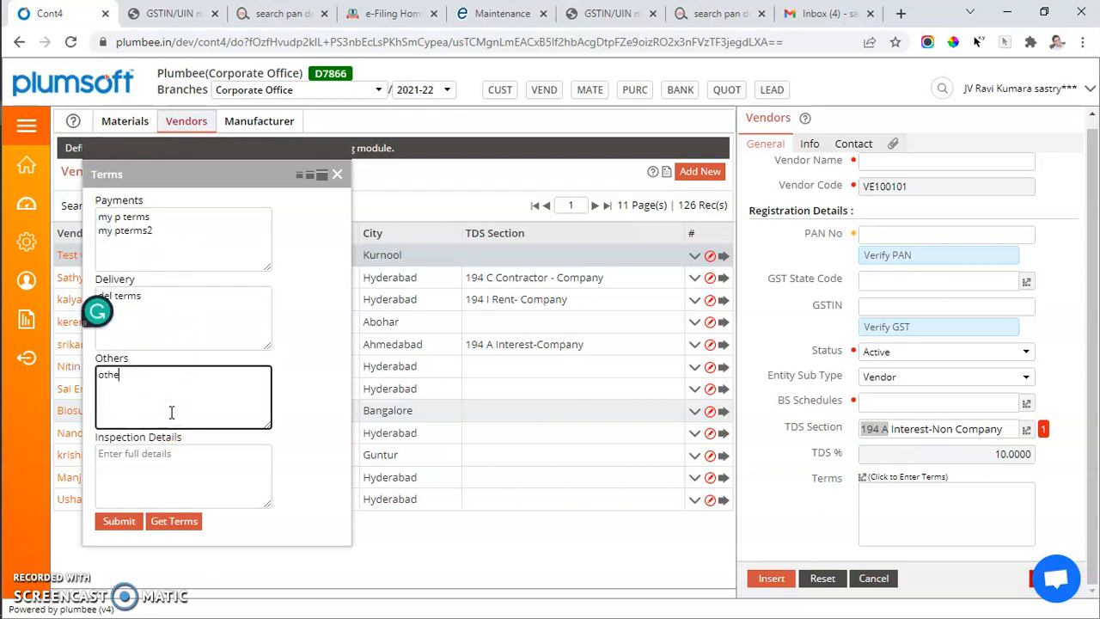
pyautogui.click(176, 477)
pyautogui.write('iterm')
pyautogui.click(116, 522)
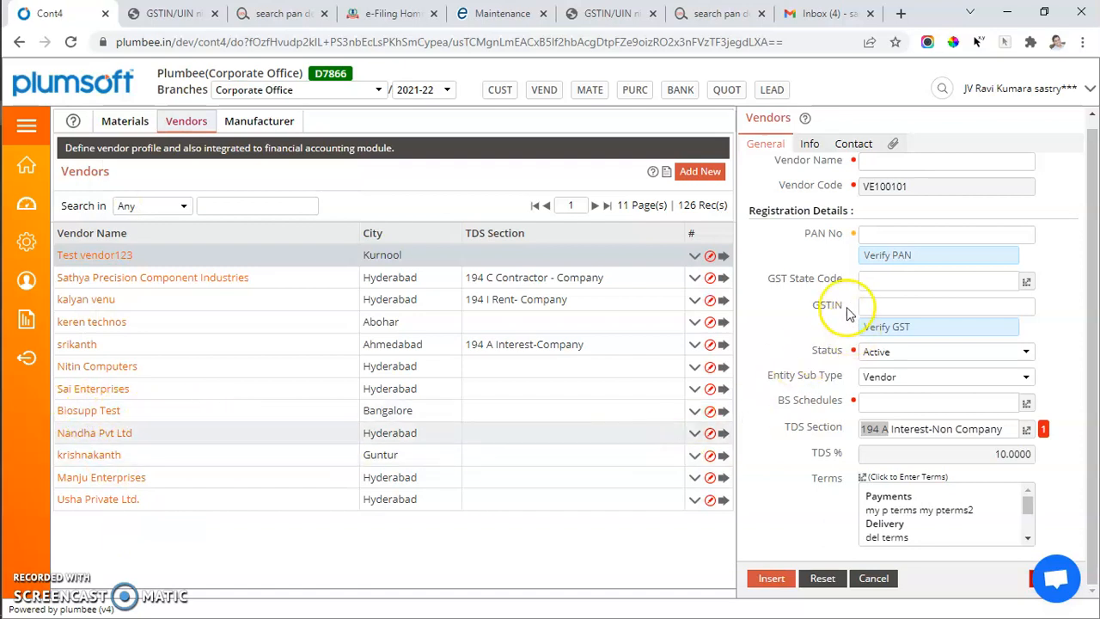
pyautogui.scroll(1, 855, 305)
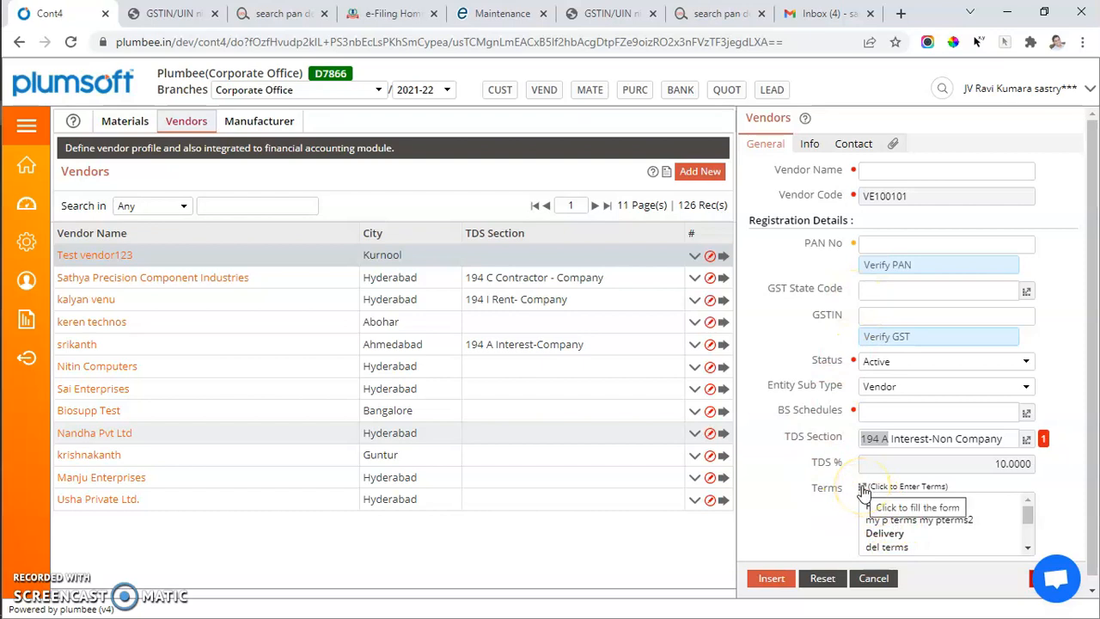
# Give Test vendor123 the terms Payments "pp" and "pp2", Delivery "dd", Others "oo" and Inspection Details "ii", and save the vendor
pyautogui.click(112, 256)
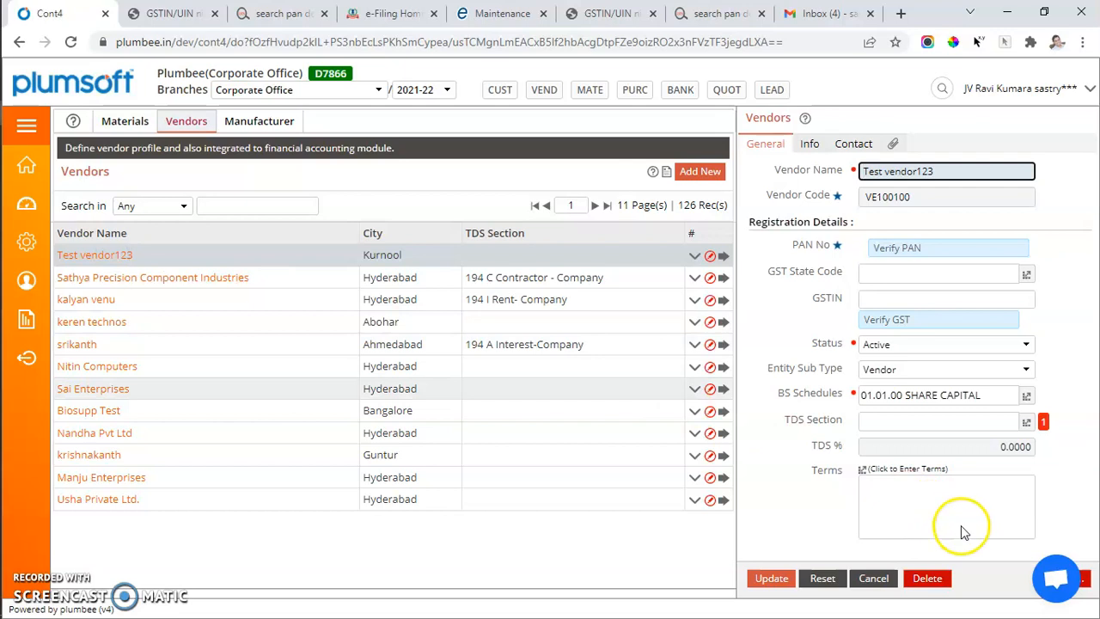
pyautogui.click(863, 471)
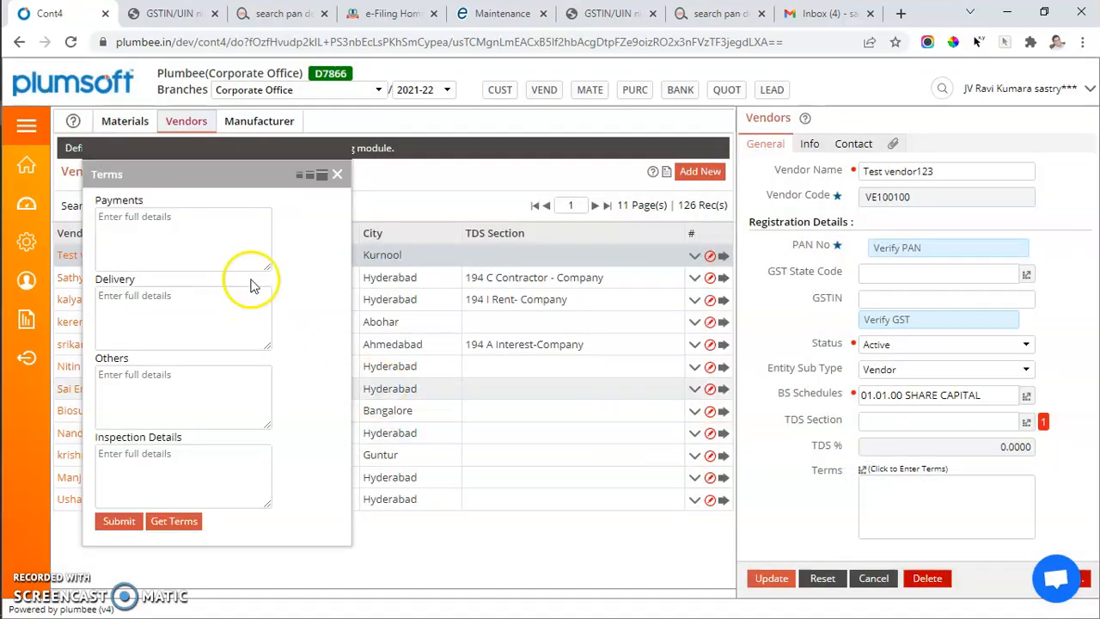
pyautogui.click(223, 247)
pyautogui.write('pp')
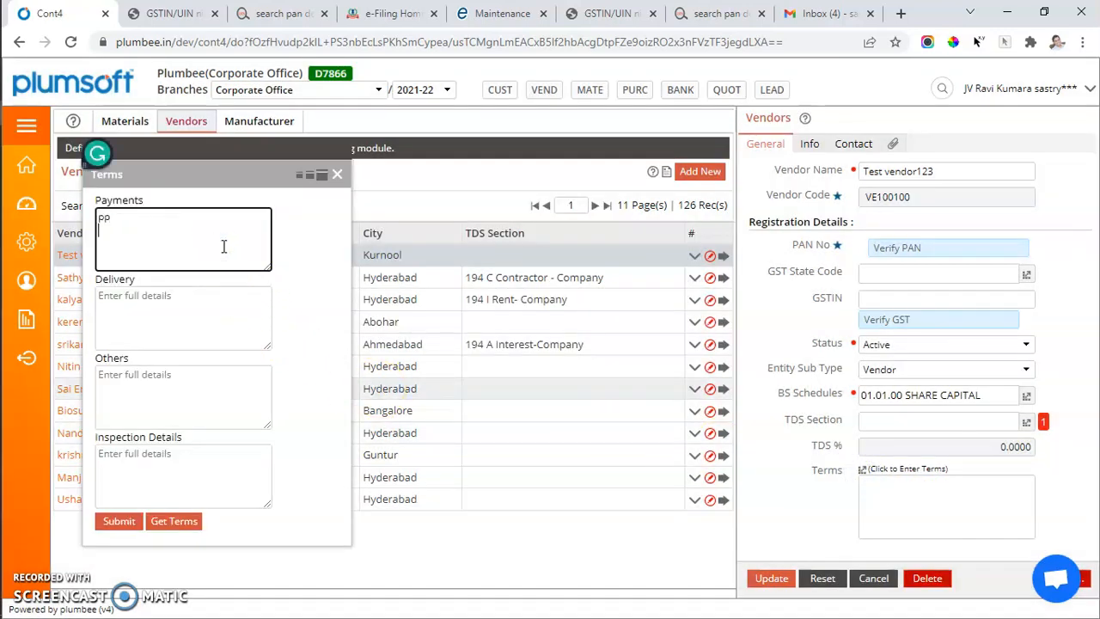
pyautogui.press('Tab')
pyautogui.write('dd')
pyautogui.press('Tab')
pyautogui.write('oo')
pyautogui.press('Tab')
pyautogui.write('ii')
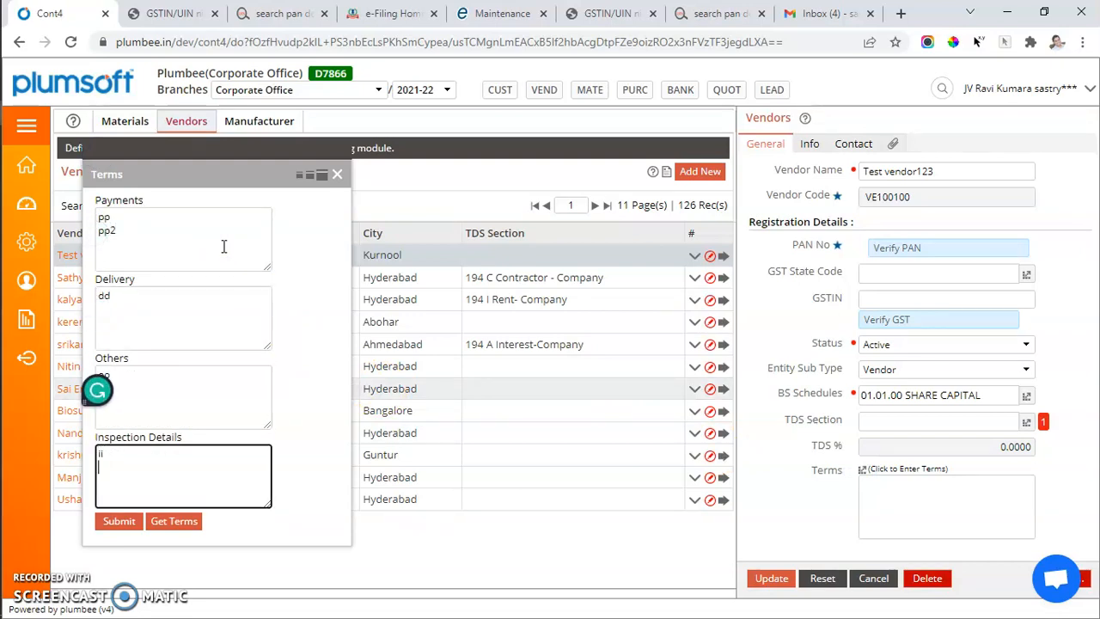
pyautogui.click(119, 521)
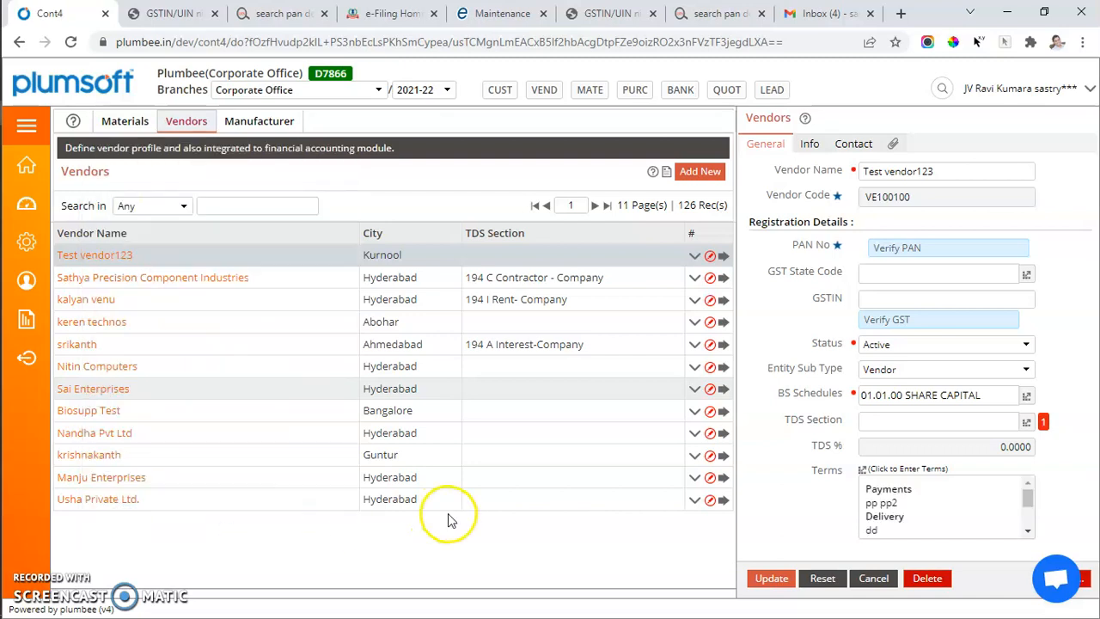
pyautogui.click(782, 580)
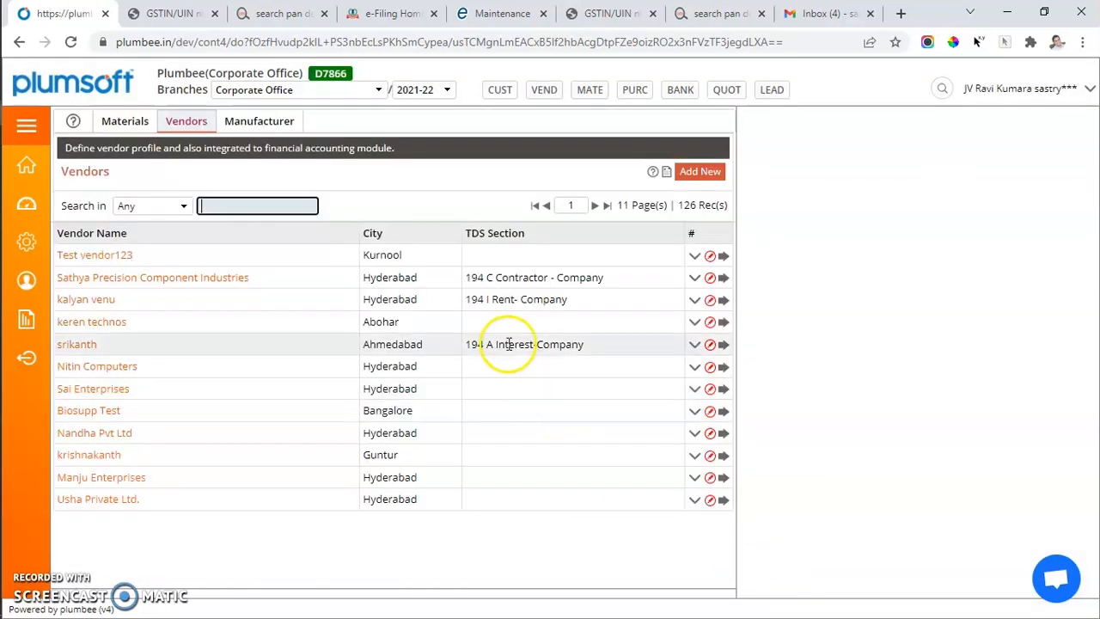
# Reopen Test vendor123, search the BS Schedules for "cred" and assign 10.01 SUNDRY CREDITORS
pyautogui.click(91, 254)
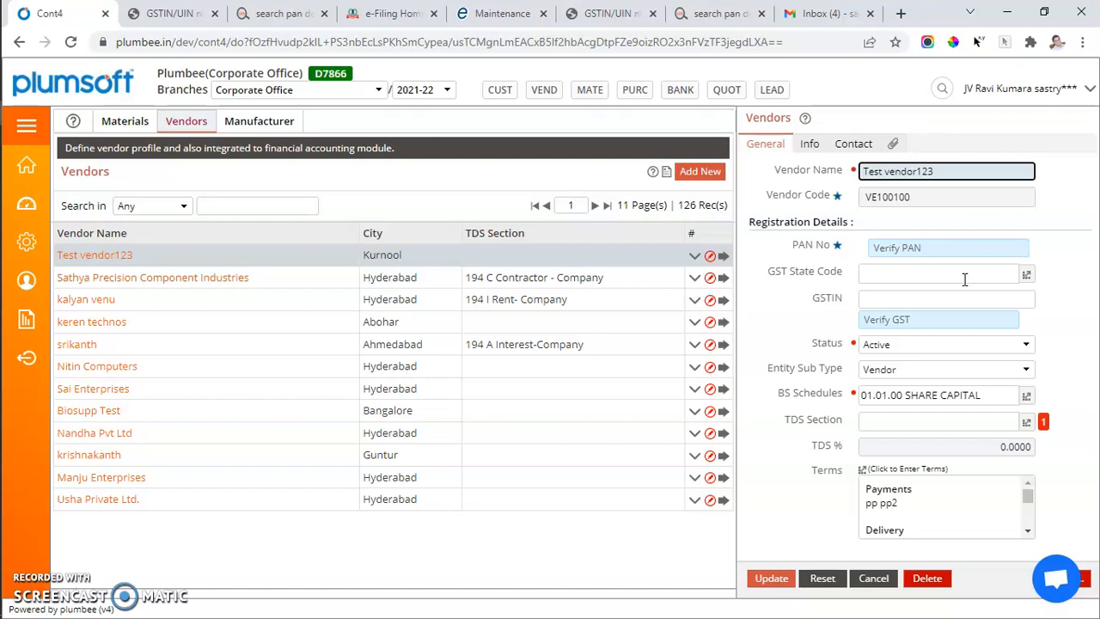
pyautogui.click(925, 369)
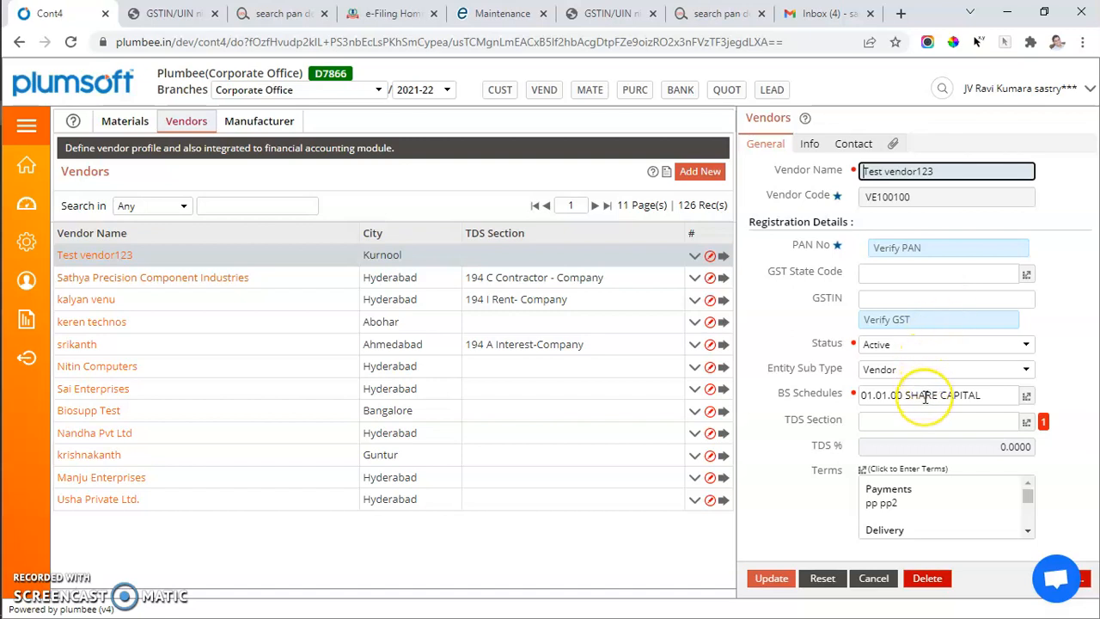
pyautogui.click(860, 398)
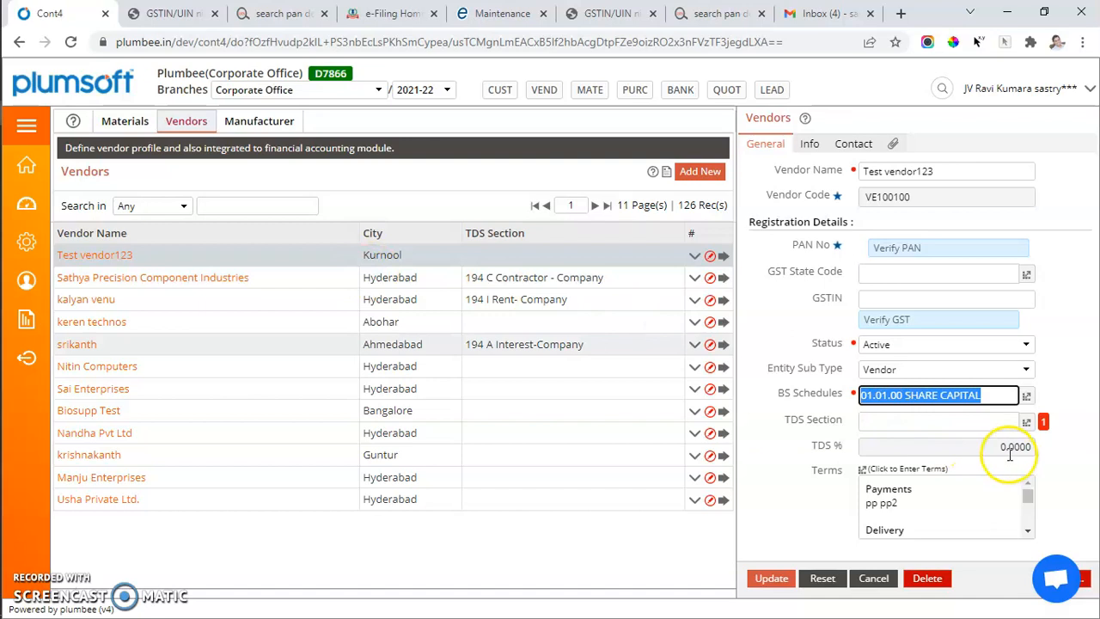
pyautogui.click(1026, 395)
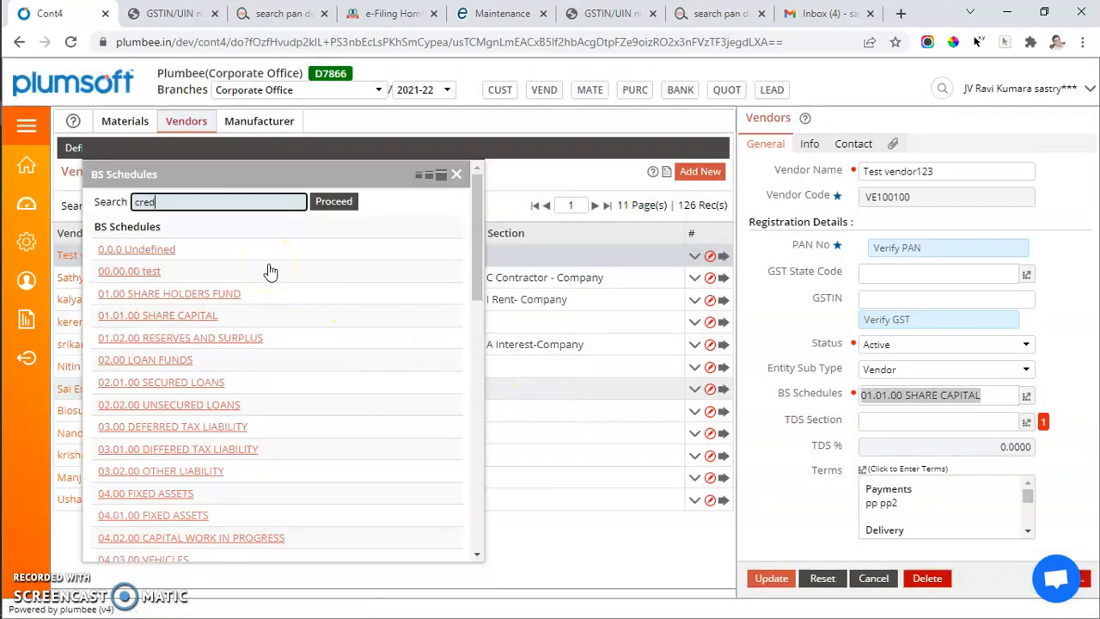
pyautogui.click(197, 248)
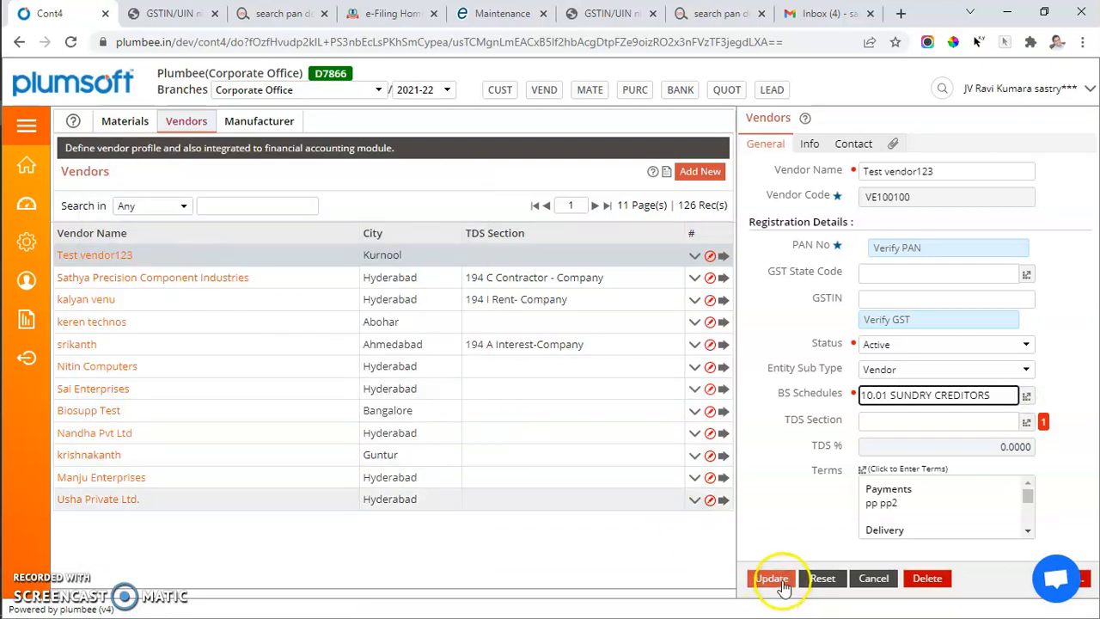
# Set Test vendor123's TDS Section to 194 C Contractor - Company and save the vendor
pyautogui.click(1025, 424)
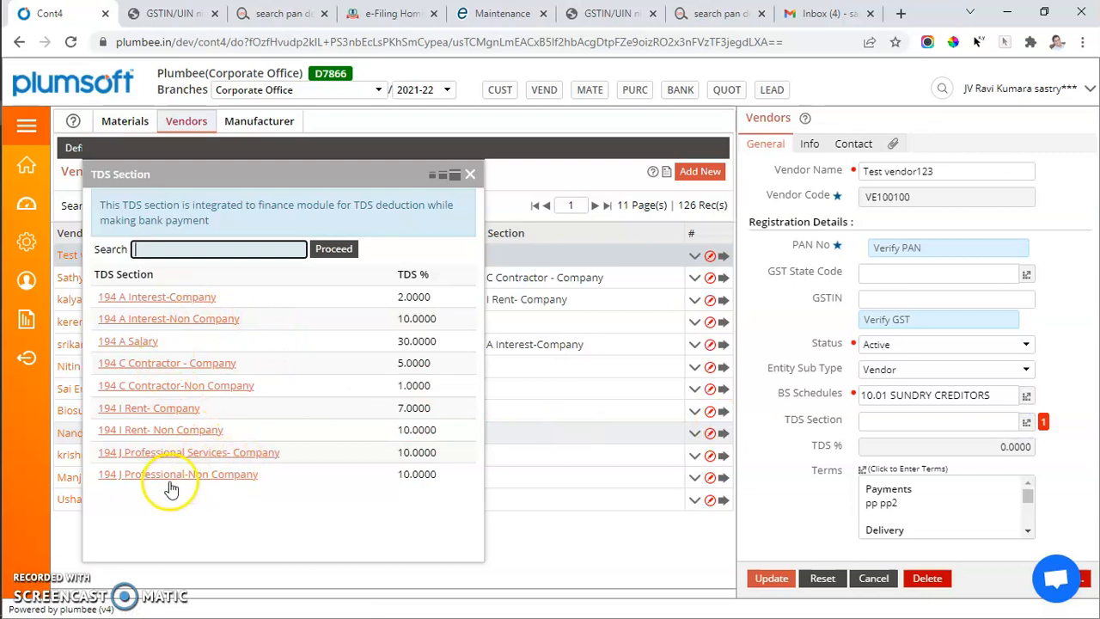
pyautogui.click(164, 370)
pyautogui.click(771, 581)
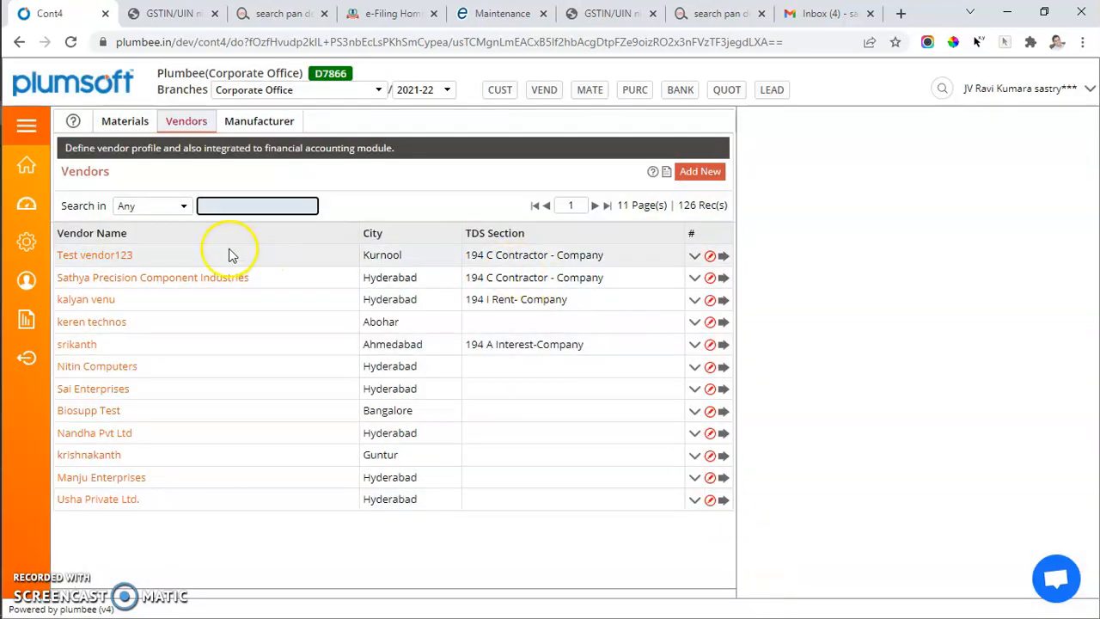
# Reopen Test vendor123 and review its general data, bank and credit information, and address and contact details
pyautogui.click(102, 255)
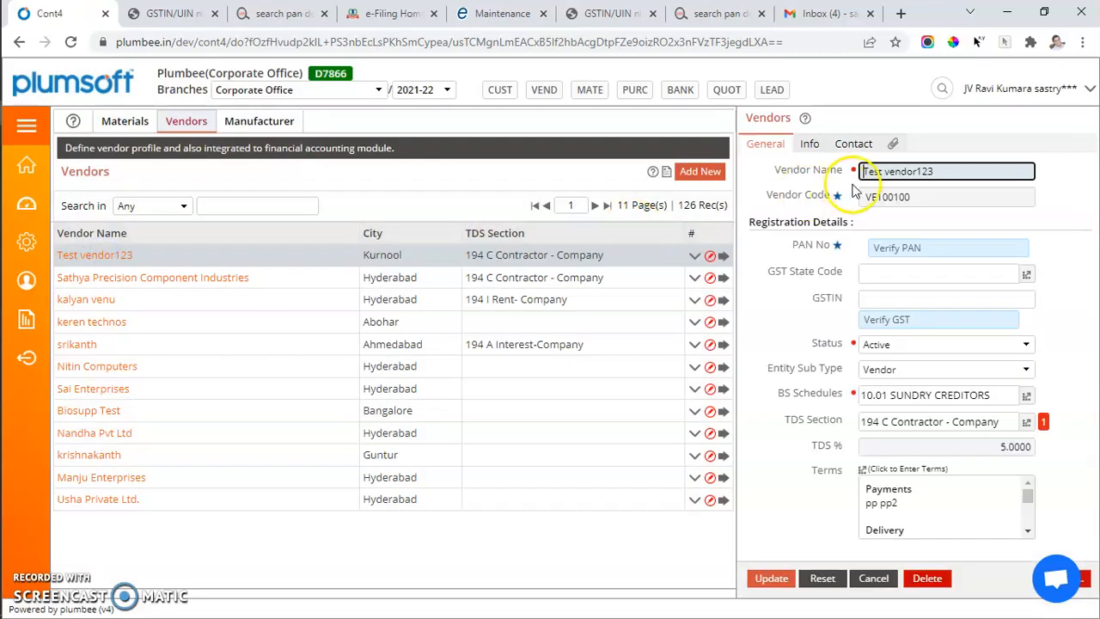
pyautogui.click(811, 146)
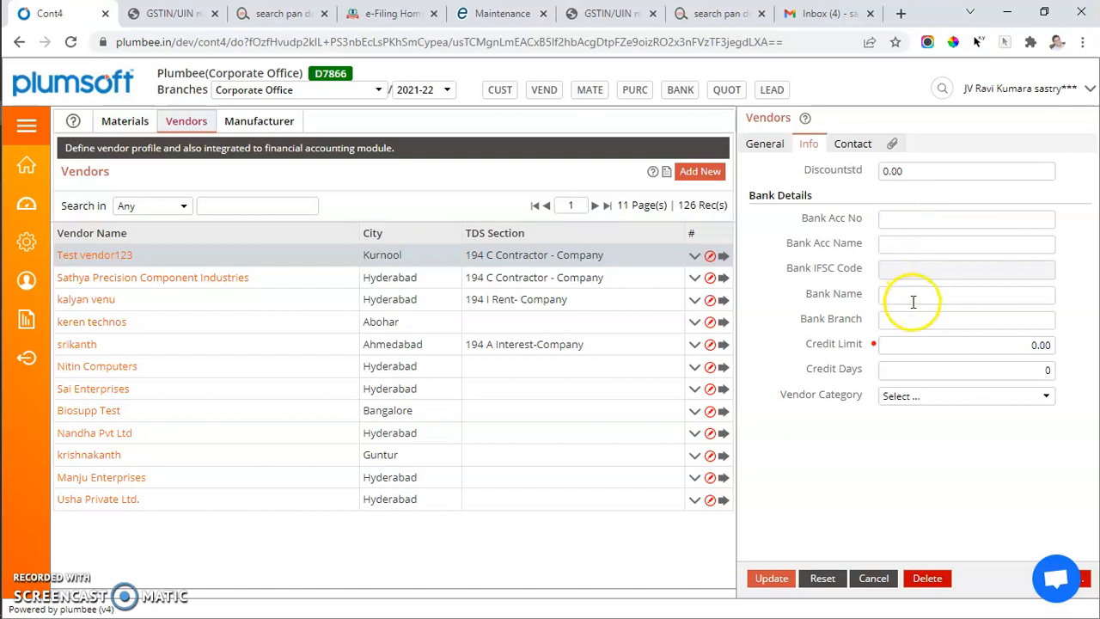
pyautogui.click(853, 144)
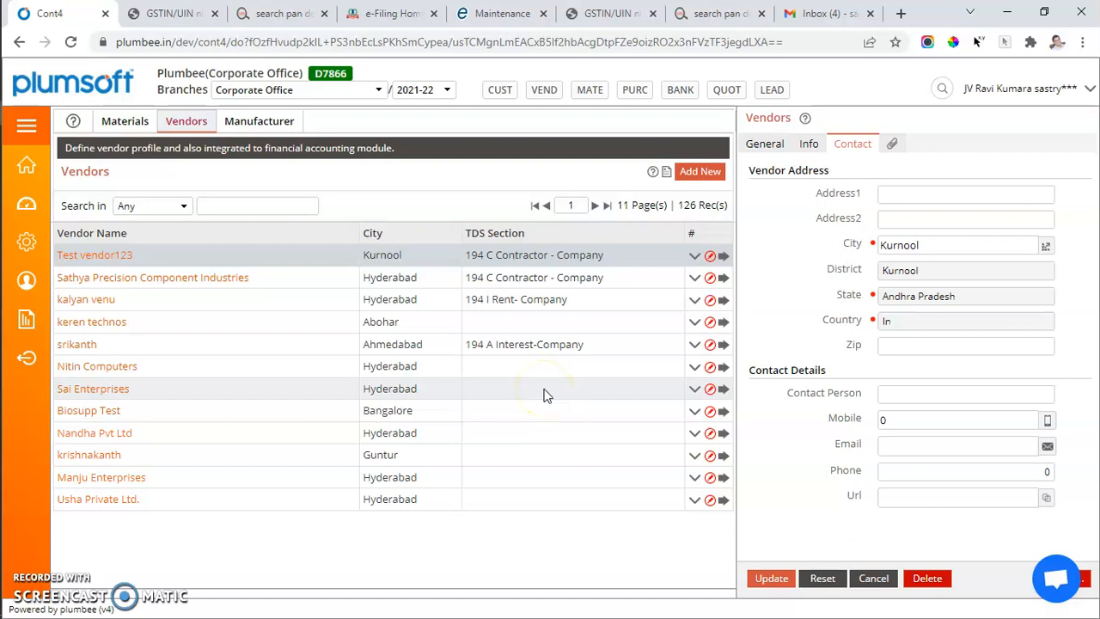
# Open the purchase orders in Purchase Details and list the print templates for the Aditya Paints order
pyautogui.click(26, 125)
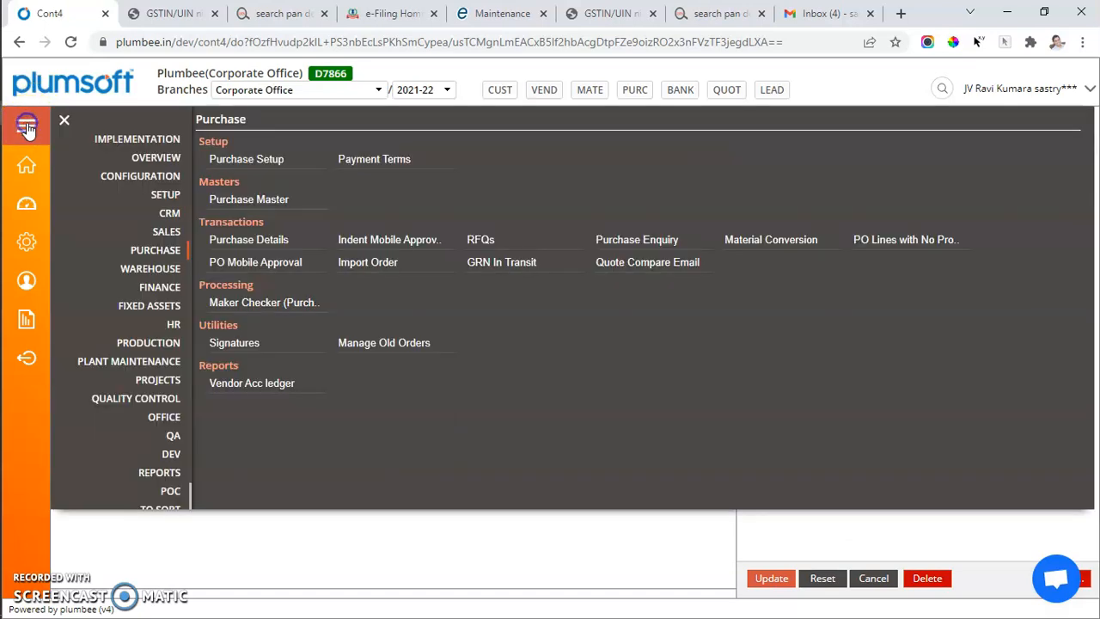
pyautogui.click(263, 243)
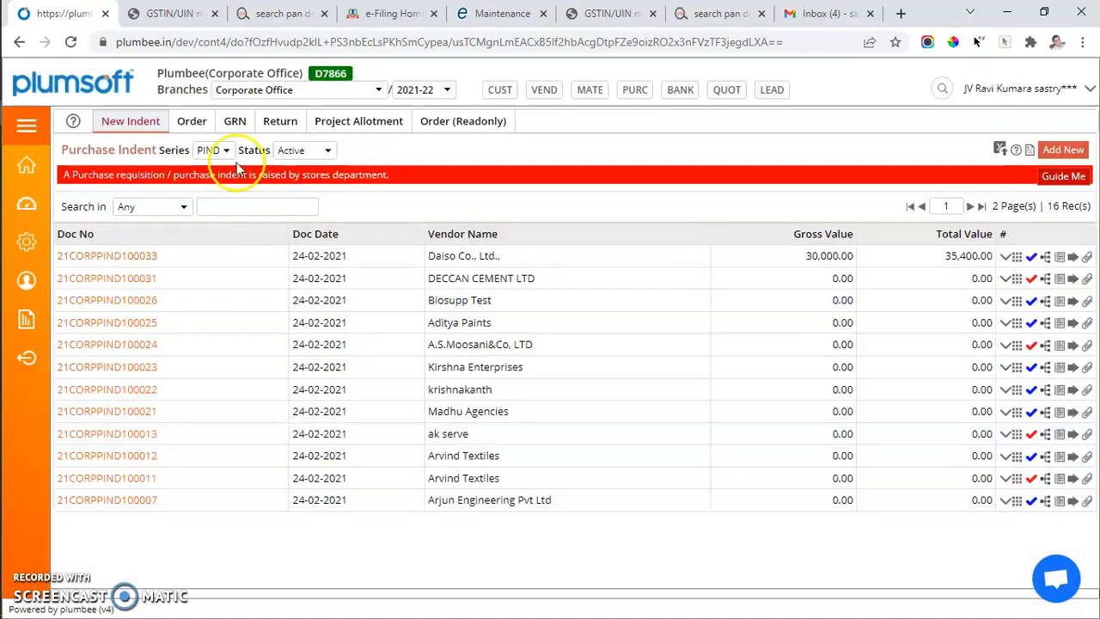
pyautogui.click(192, 122)
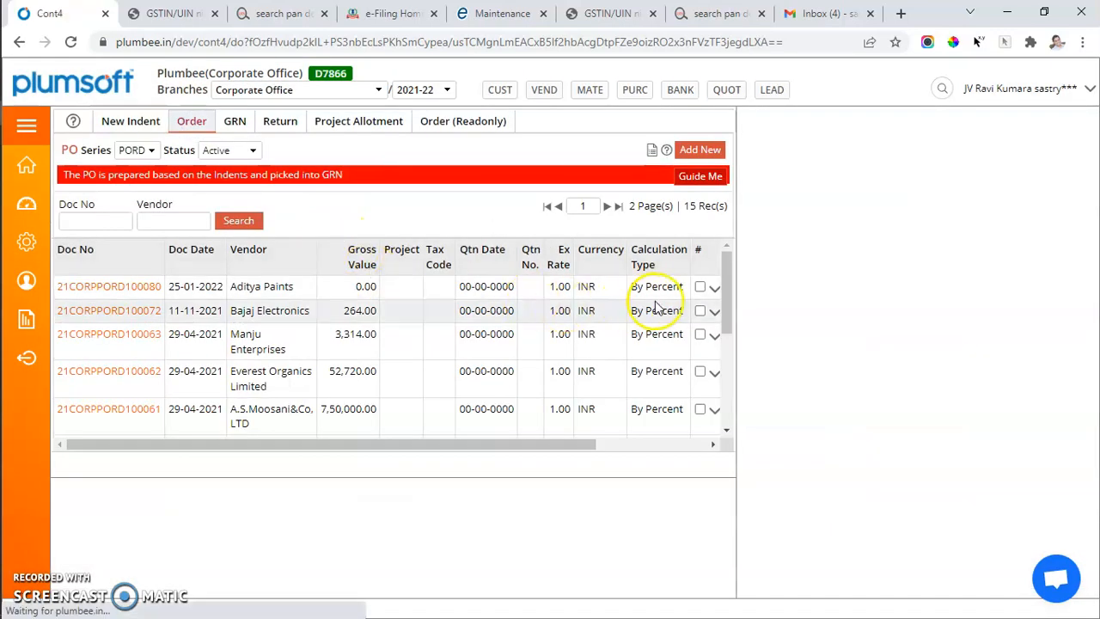
pyautogui.hscroll(3, 664, 289)
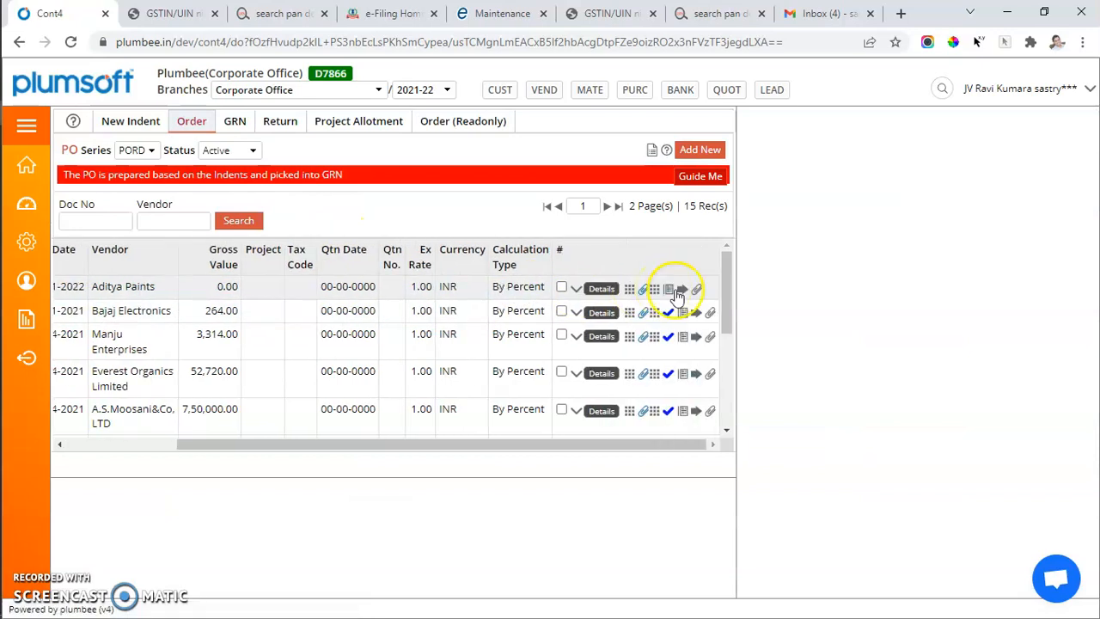
pyautogui.click(679, 292)
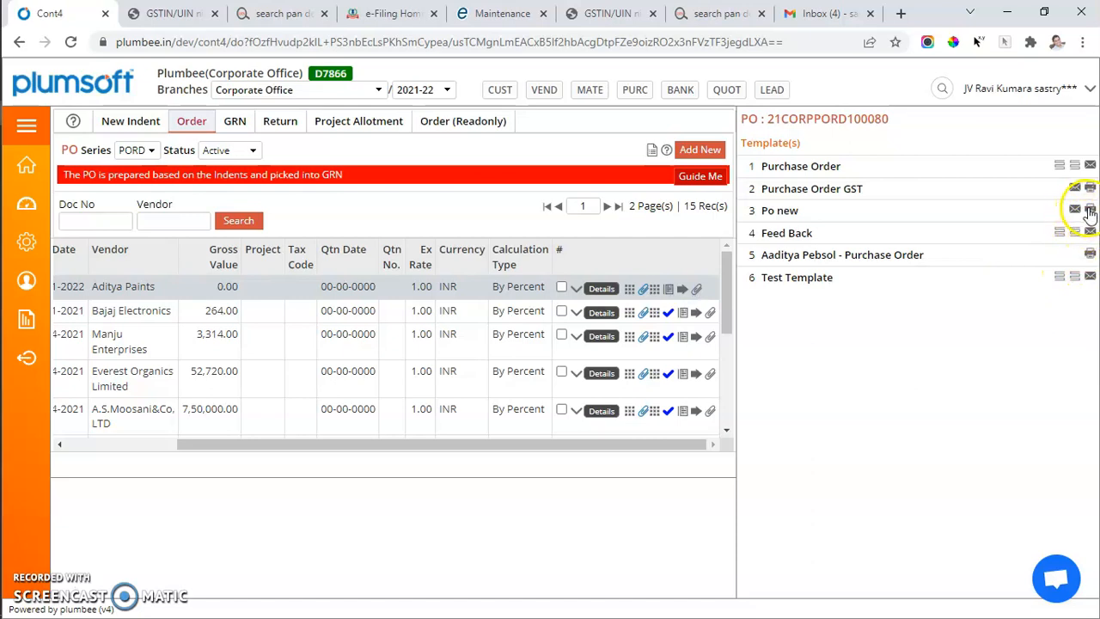
# Preview the Aditya Paints order with the Po new template, examine the vendor address, supply address and terms, and close the preview
pyautogui.click(1090, 210)
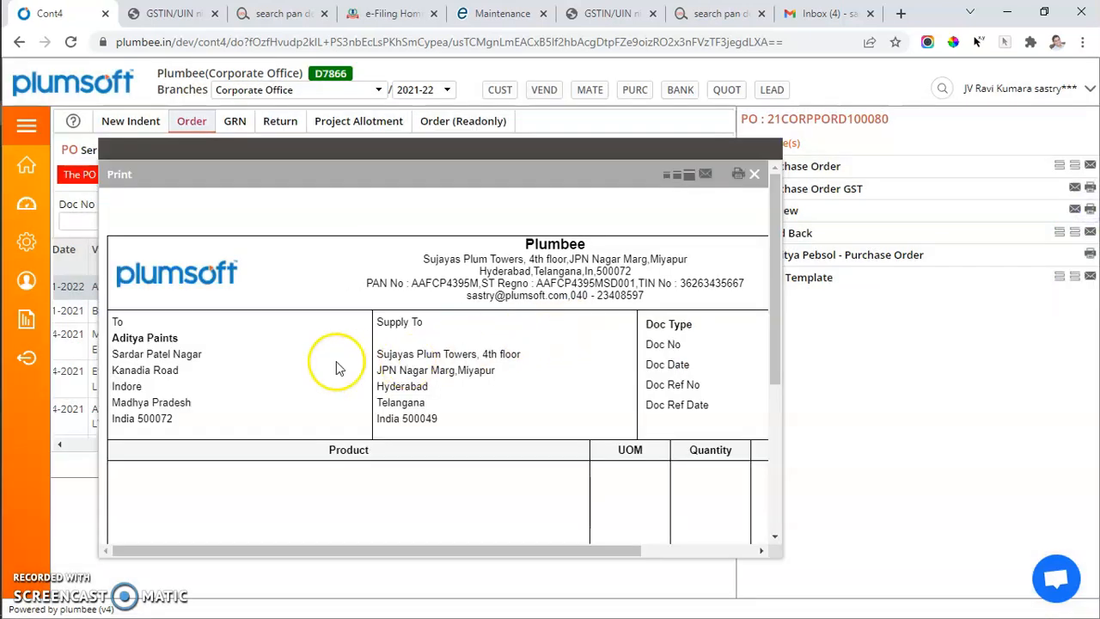
pyautogui.moveTo(115, 322); pyautogui.dragTo(185, 434)
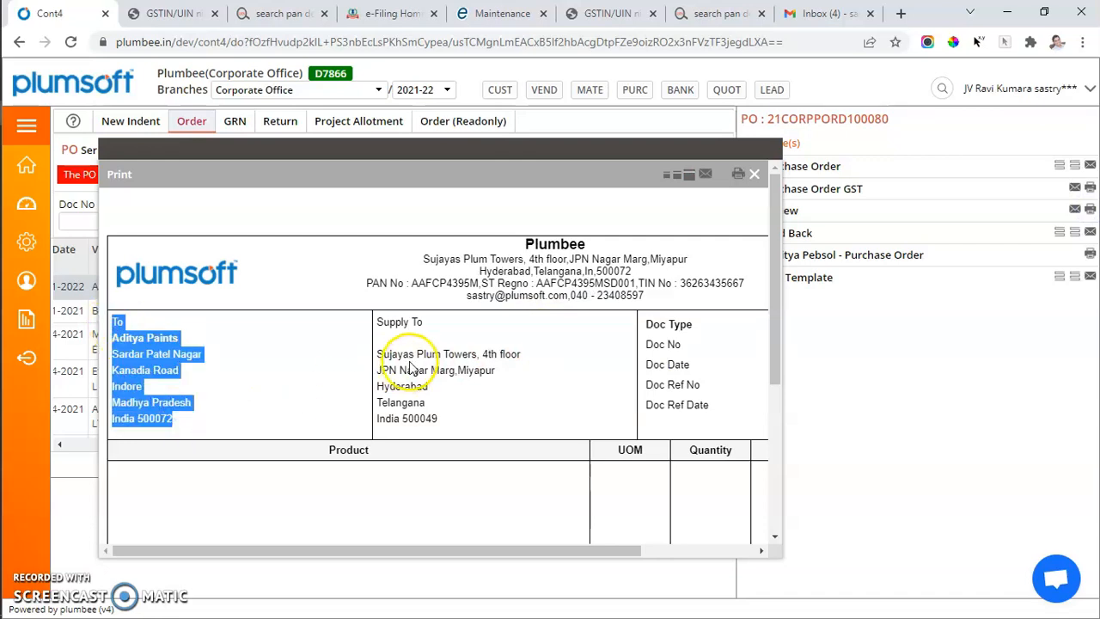
pyautogui.moveTo(376, 324); pyautogui.dragTo(440, 419)
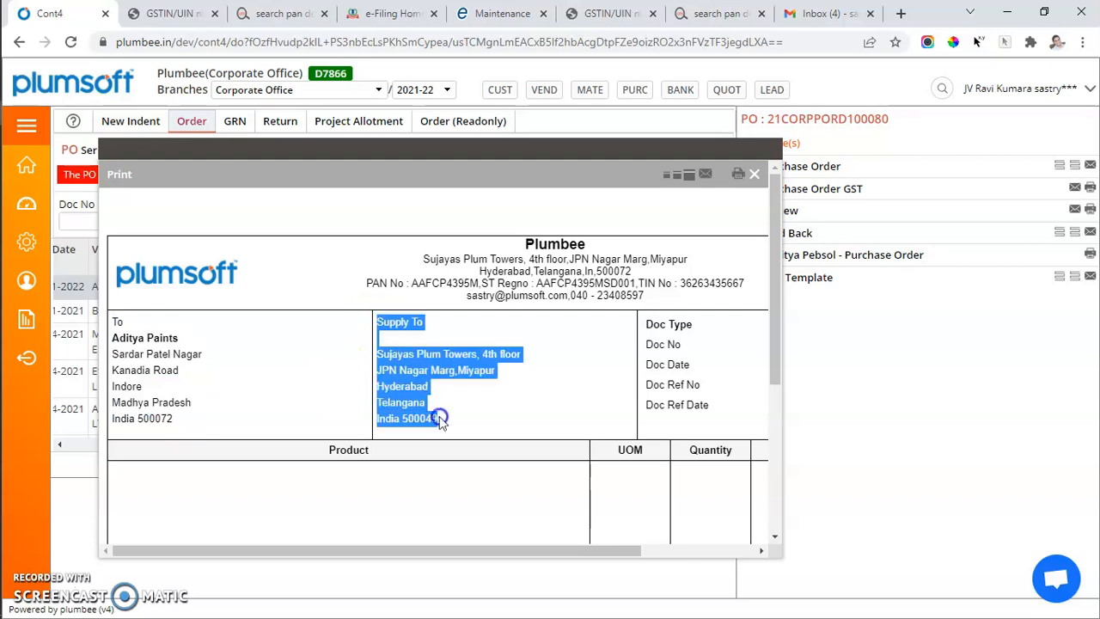
pyautogui.scroll(-3, 448, 426)
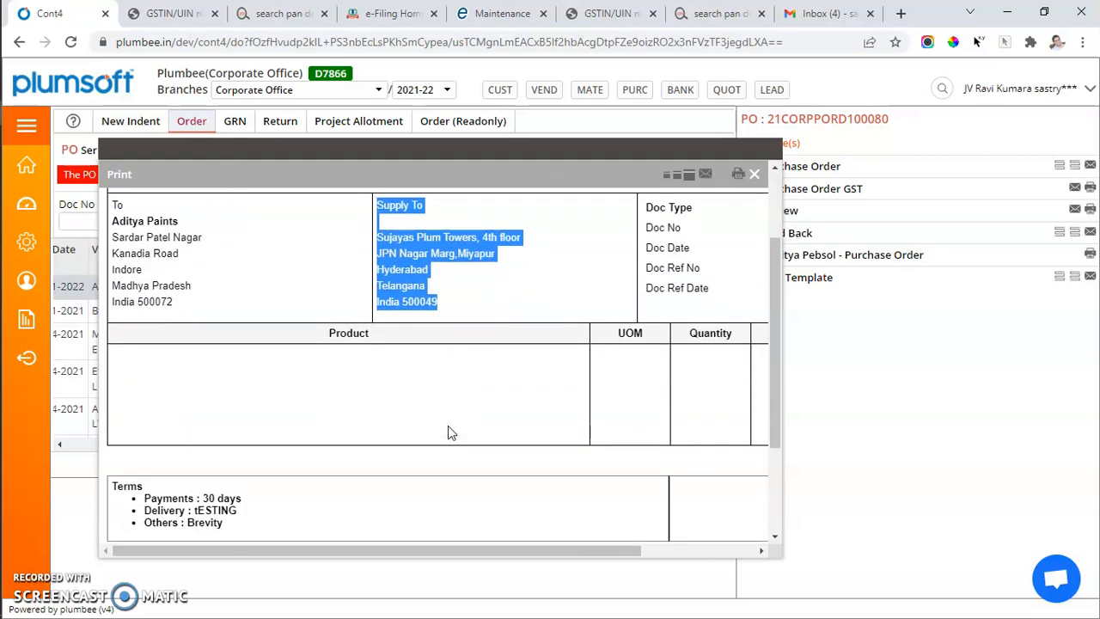
pyautogui.click(754, 174)
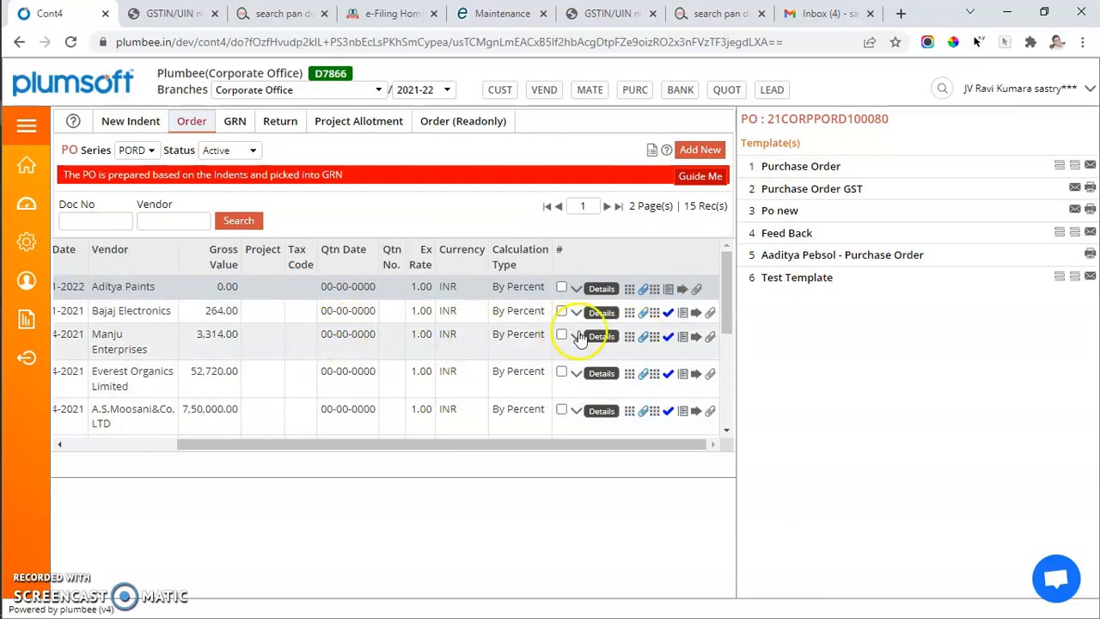
# Preview the Manju Enterprises order with the Purchase Order GST template and examine its product line, GST values and totals
pyautogui.moveTo(192, 340); pyautogui.dragTo(239, 337)
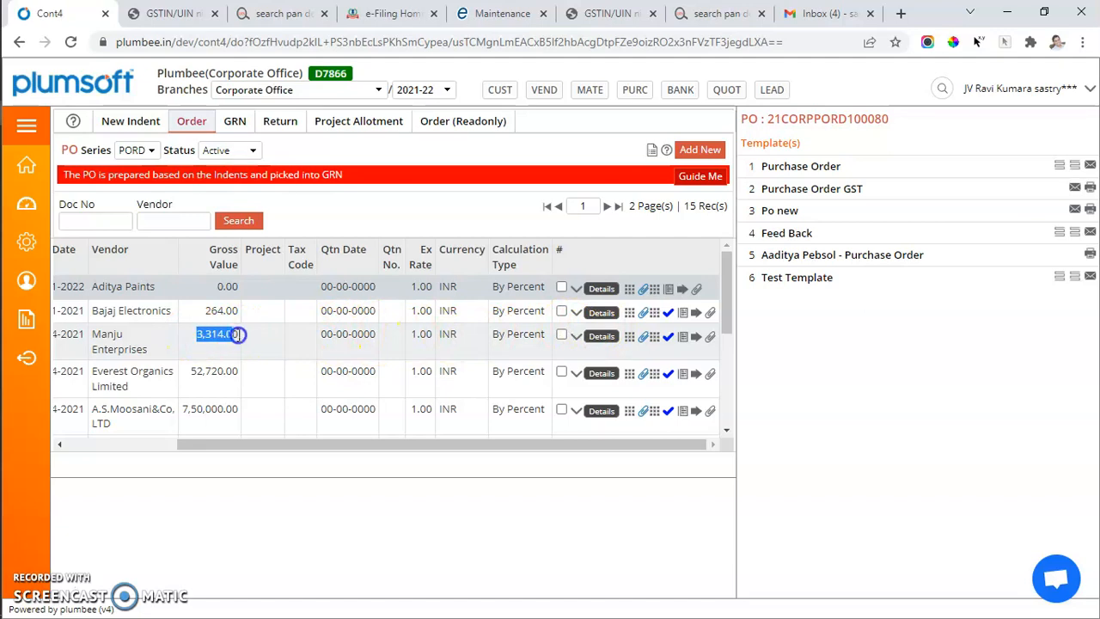
pyautogui.click(698, 338)
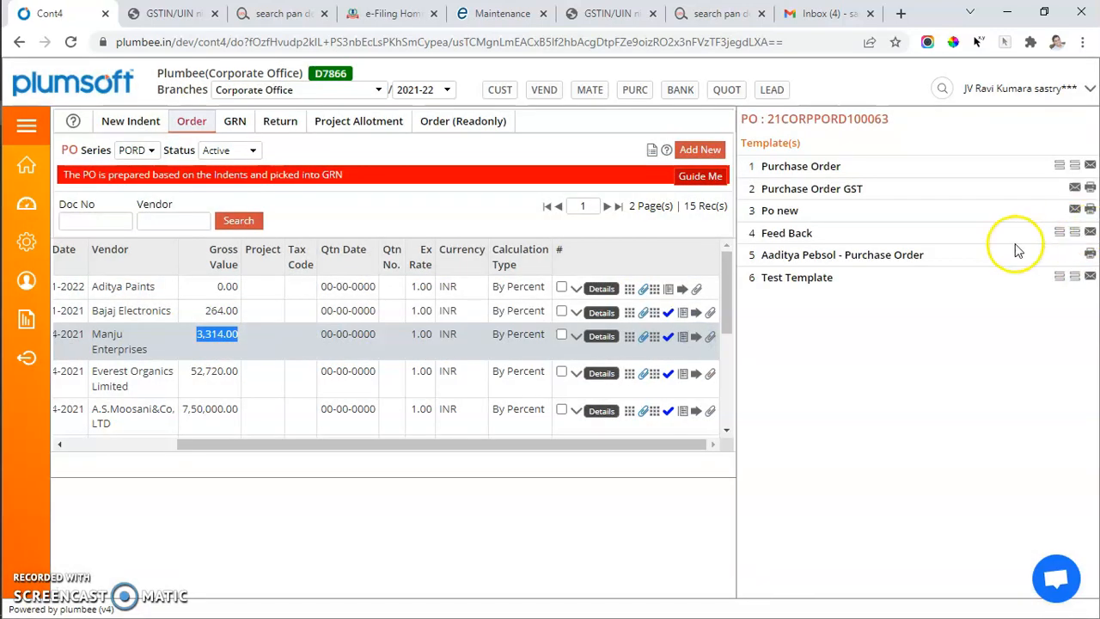
pyautogui.click(696, 338)
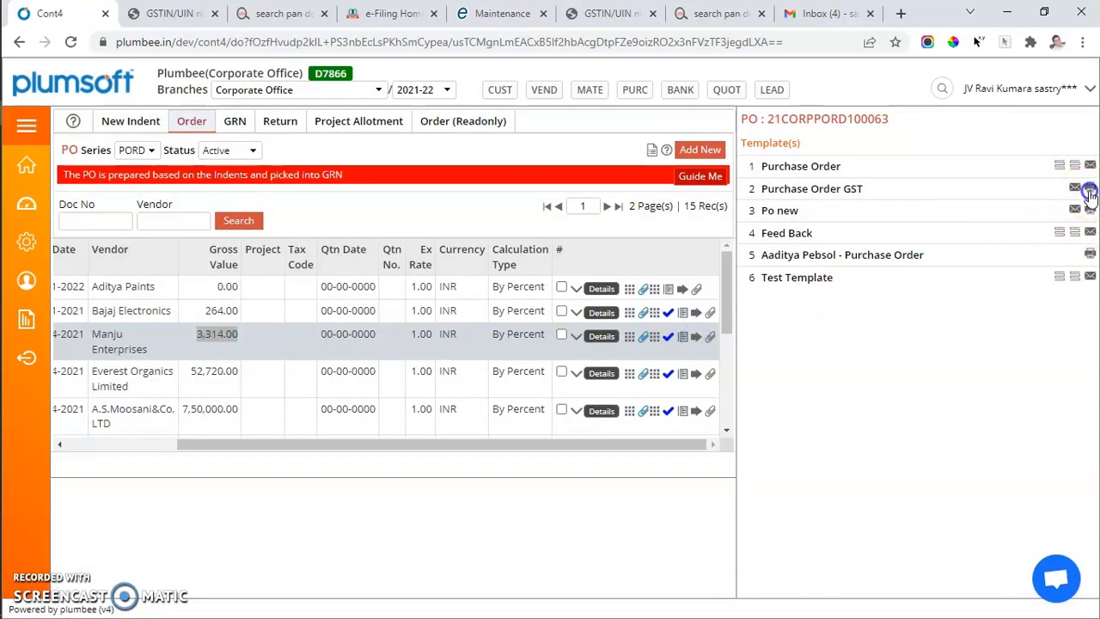
pyautogui.click(1089, 198)
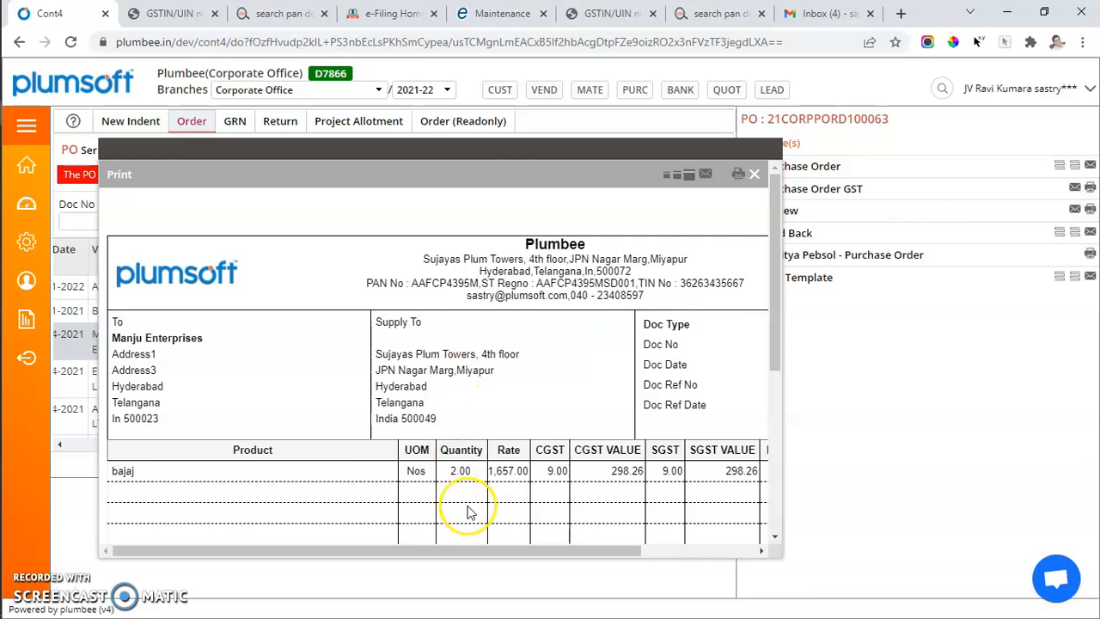
pyautogui.scroll(-2, 464, 510)
pyautogui.hscroll(3, 466, 513)
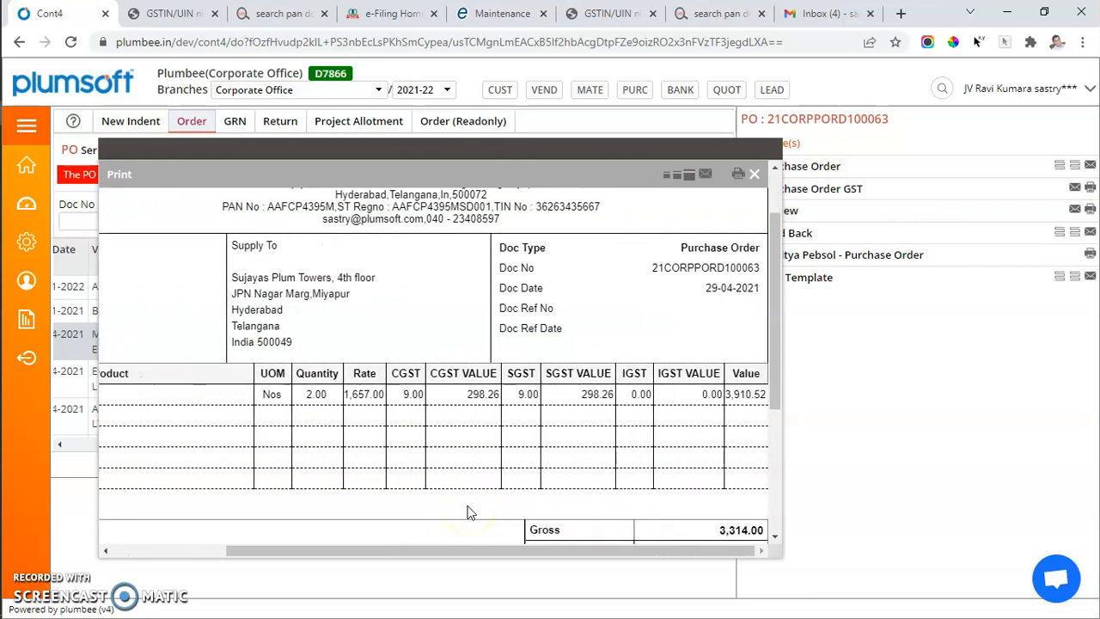
pyautogui.scroll(-3, 466, 513)
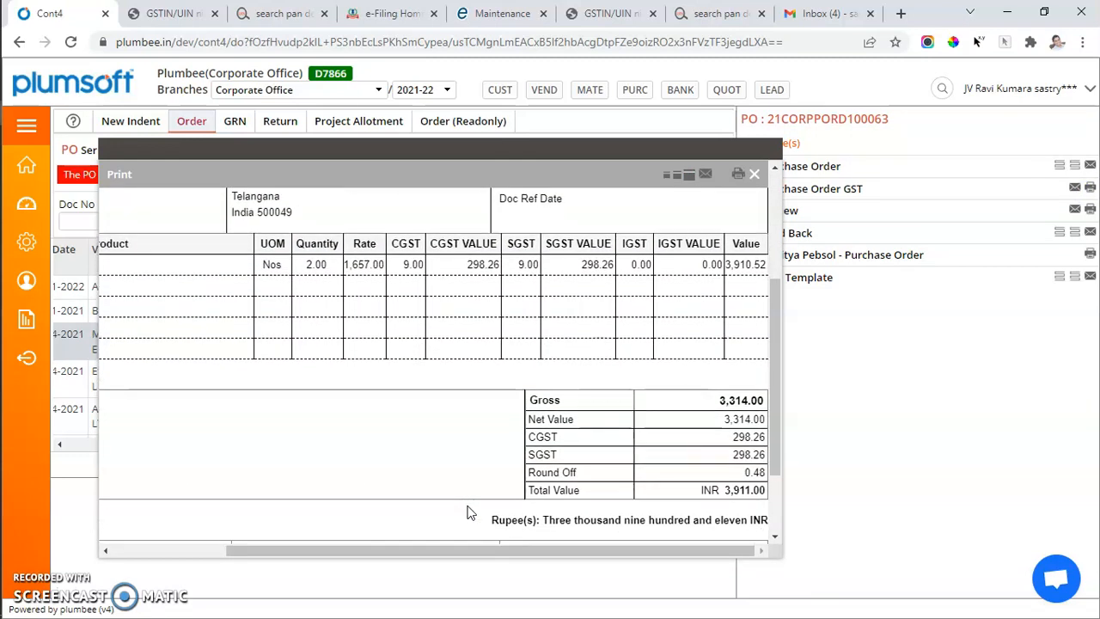
pyautogui.scroll(2, 467, 513)
pyautogui.scroll(3, 471, 513)
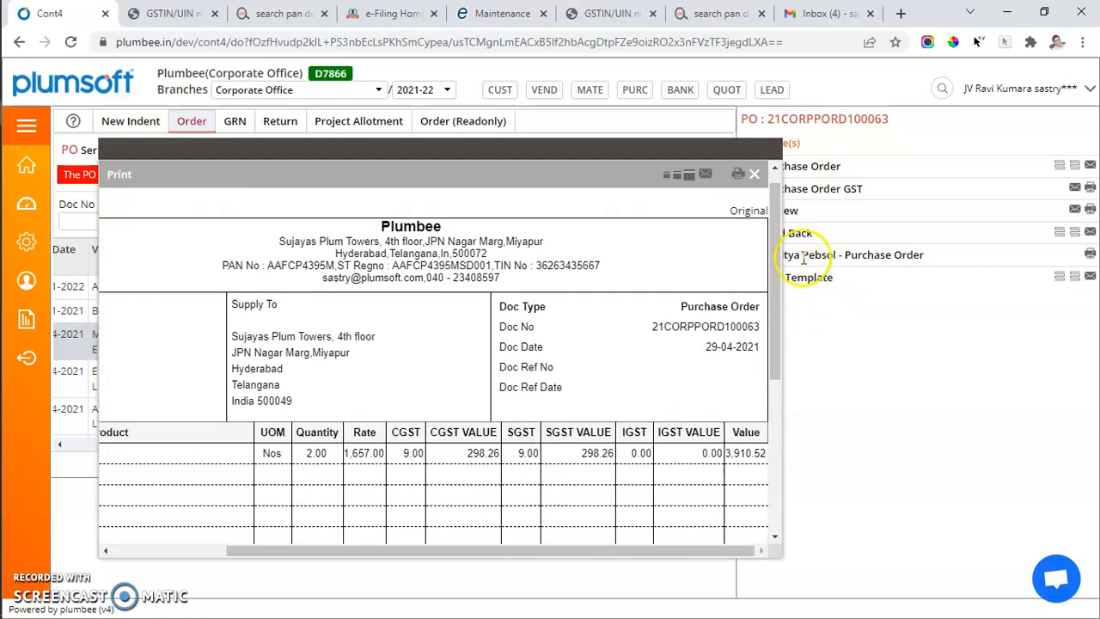
# Enlarge the Manju Enterprises order preview, view its browser print preview, and close both without printing or saving
pyautogui.click(691, 174)
pyautogui.scroll(-3, 700, 360)
pyautogui.scroll(4, 699, 355)
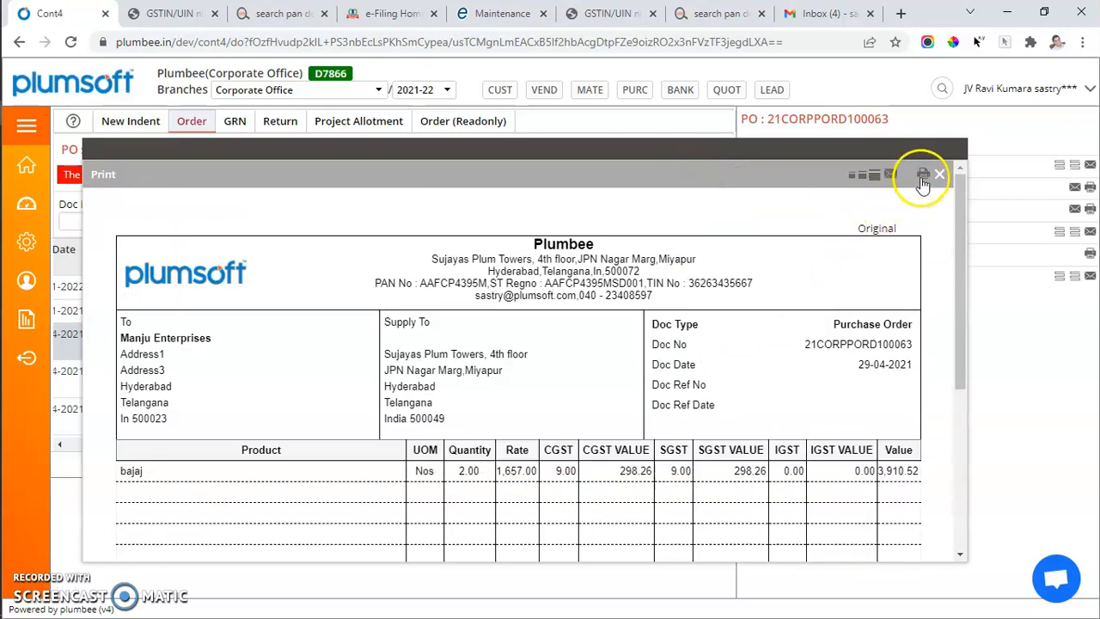
pyautogui.scroll(-1, 920, 180)
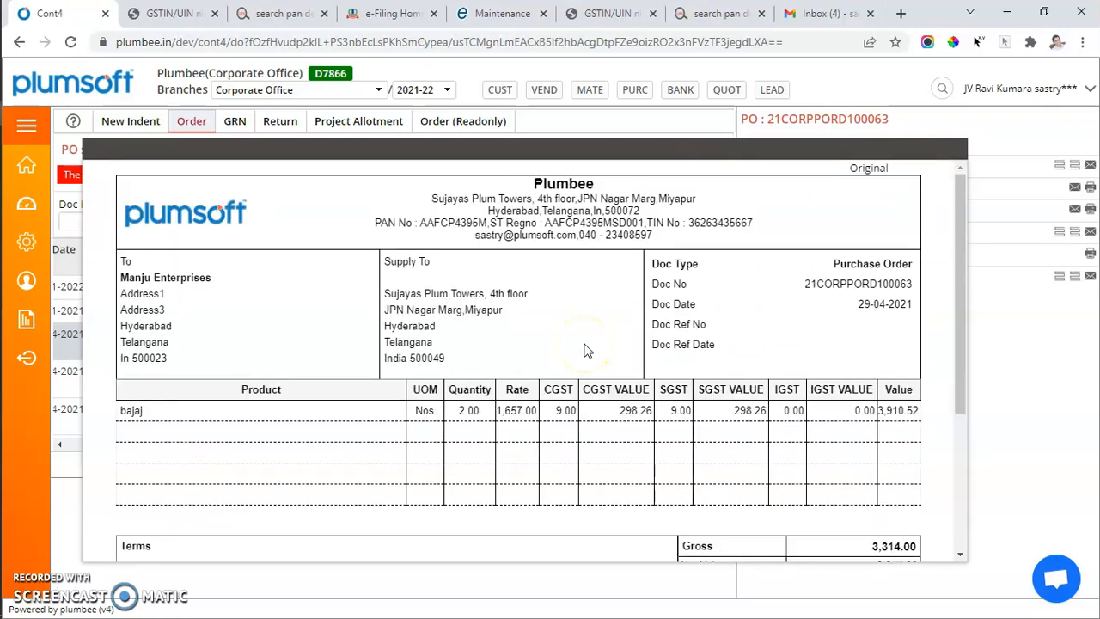
pyautogui.hotkey('ctrl', 'p')
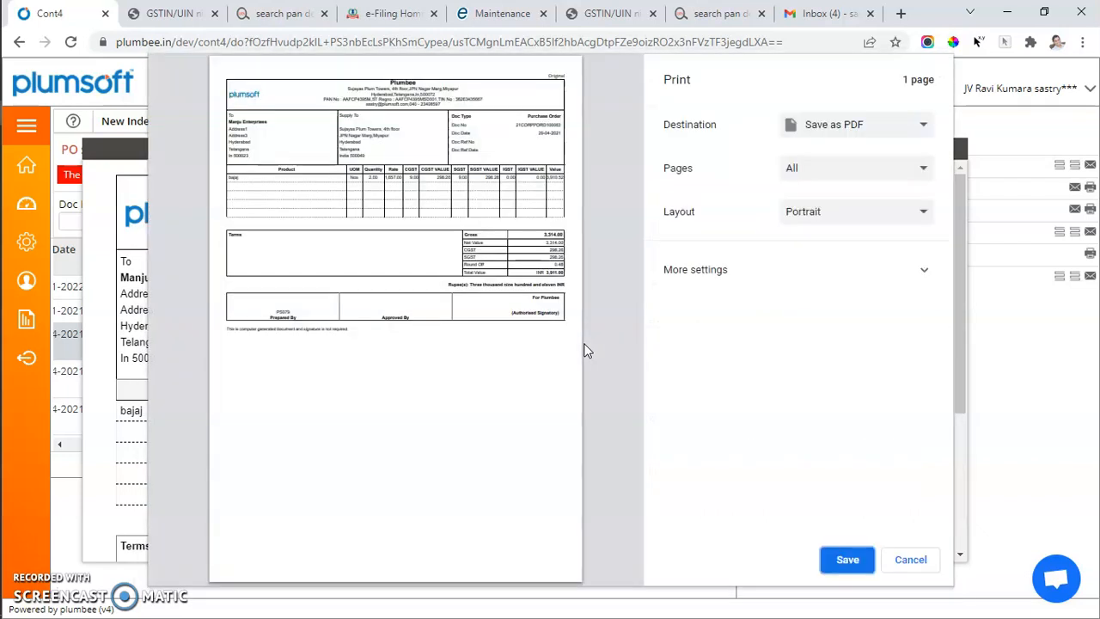
pyautogui.click(910, 561)
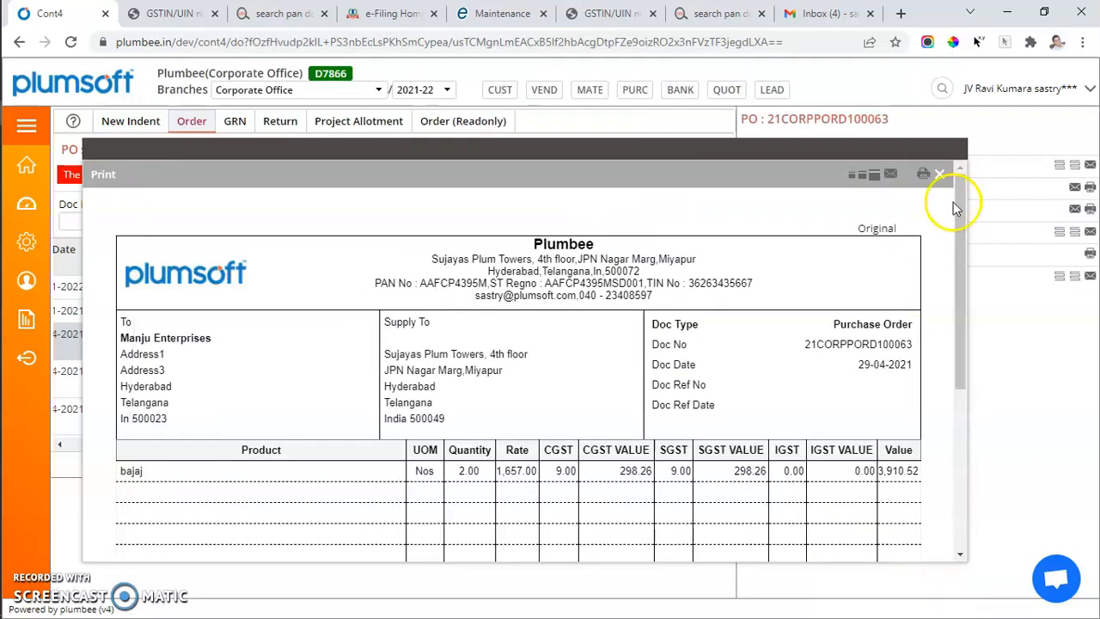
pyautogui.click(943, 179)
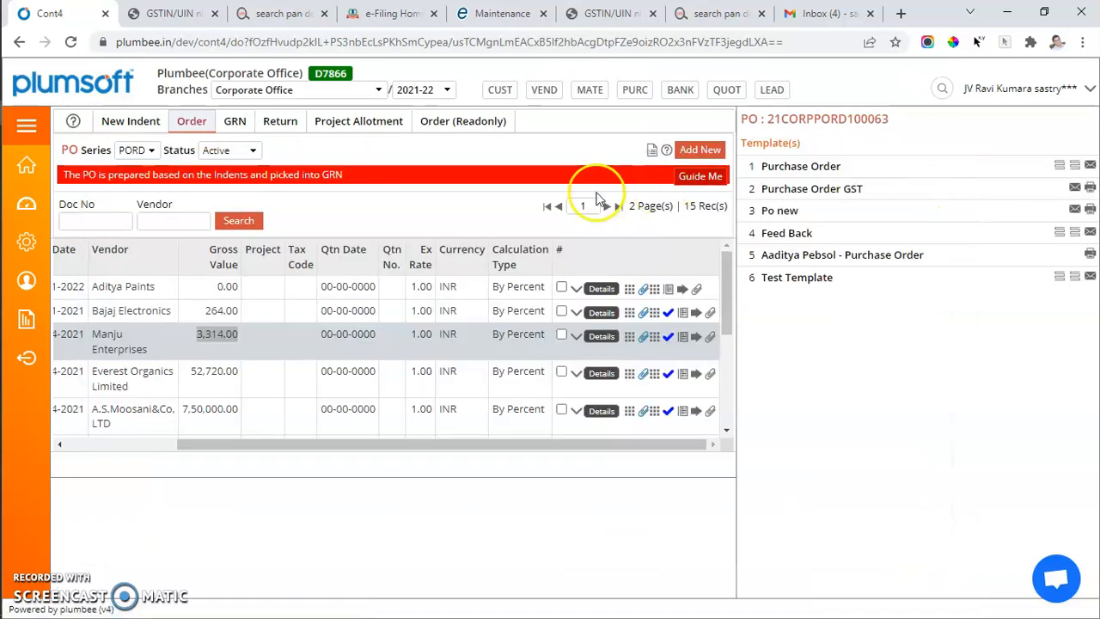
# Return to the Purchase Master and open the details of the MASTER CARTONS material
pyautogui.click(34, 132)
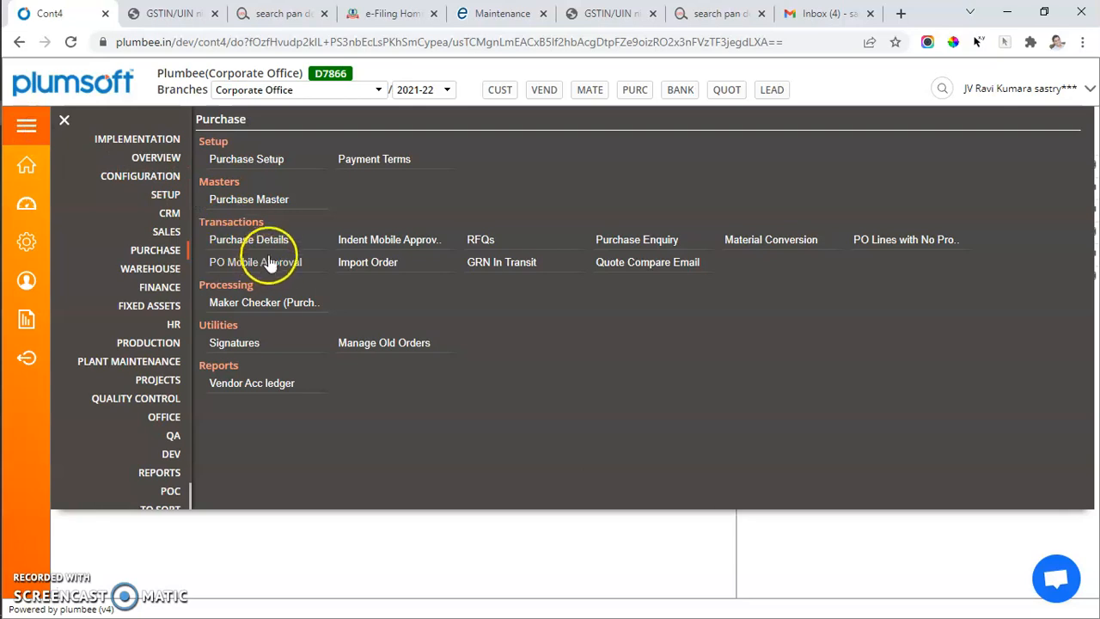
pyautogui.click(267, 206)
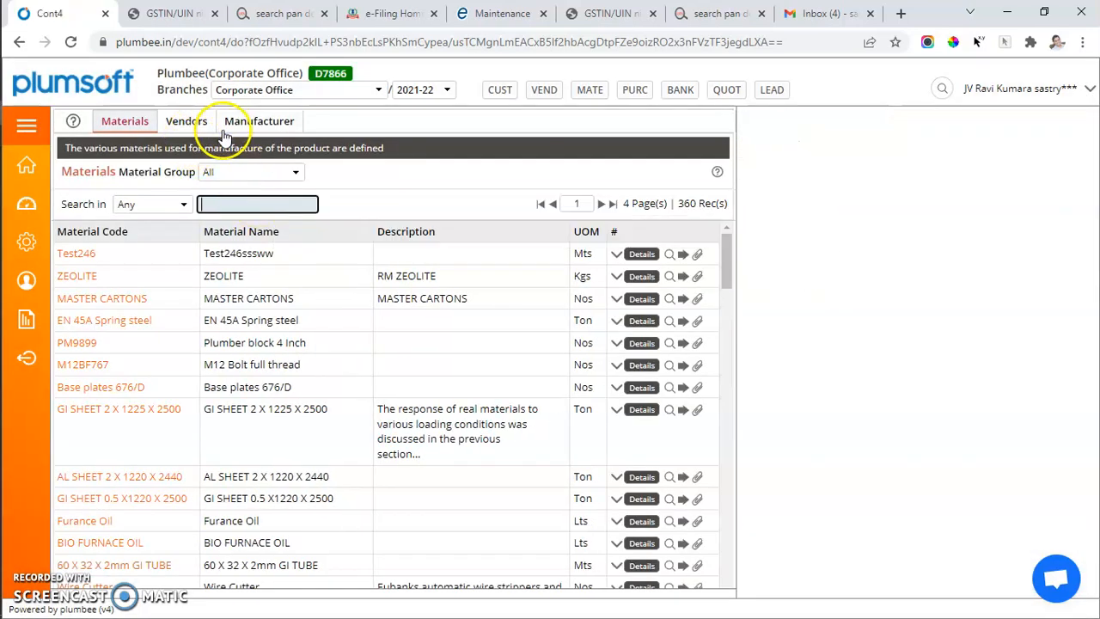
pyautogui.click(640, 301)
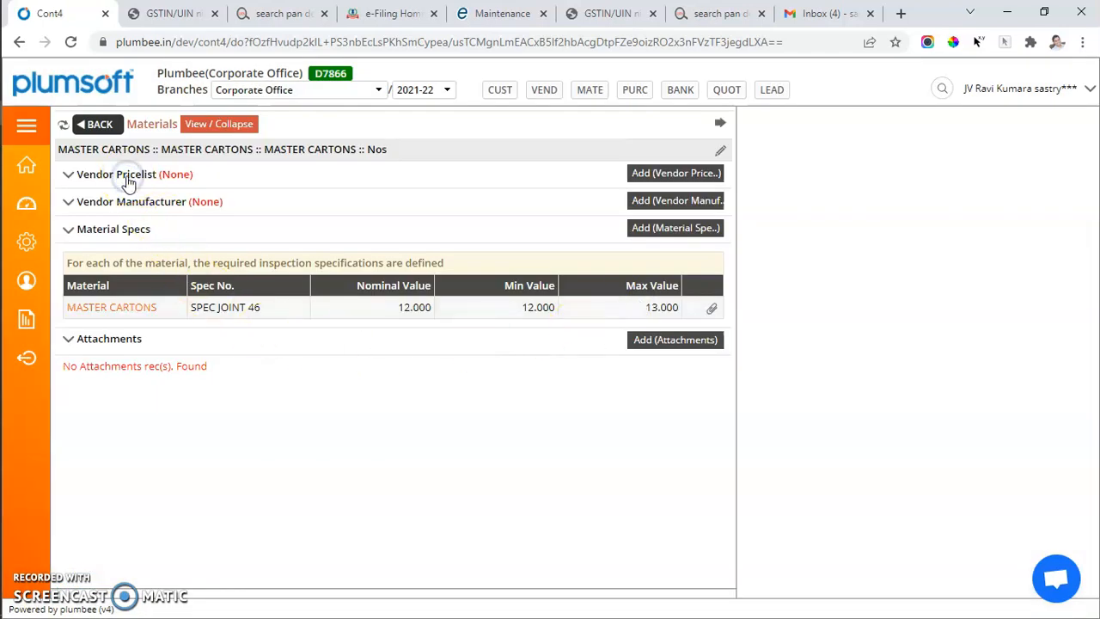
# Try a new vendor pricelist entry for MASTER CARTONS with vendor A.S.Moosani&Co, LTD, and leave it without inserting
pyautogui.click(652, 185)
pyautogui.click(655, 177)
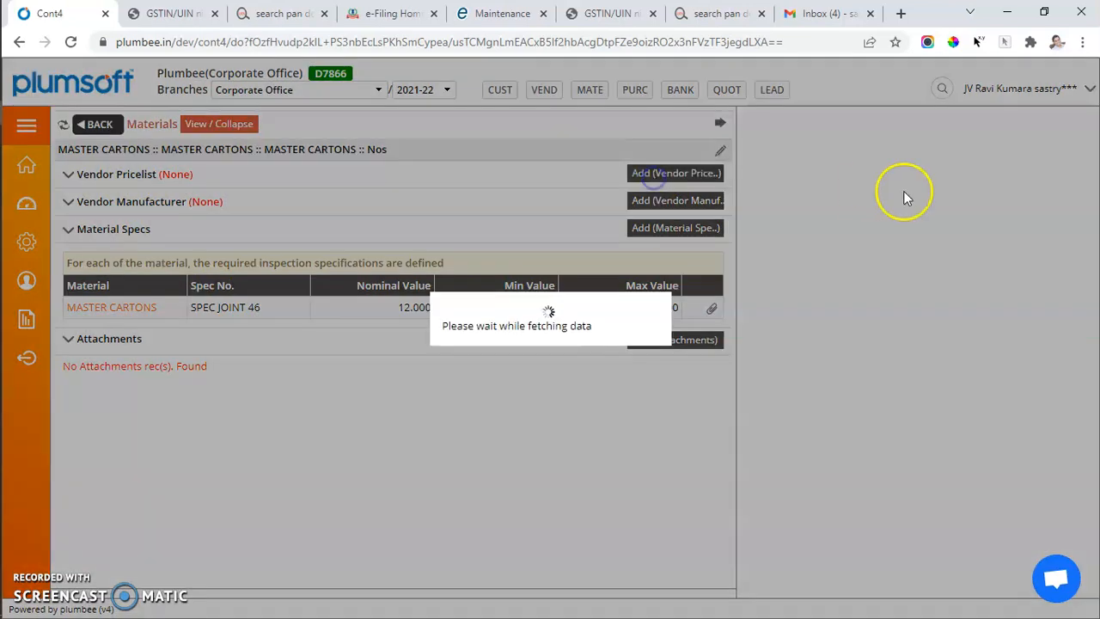
pyautogui.click(1046, 225)
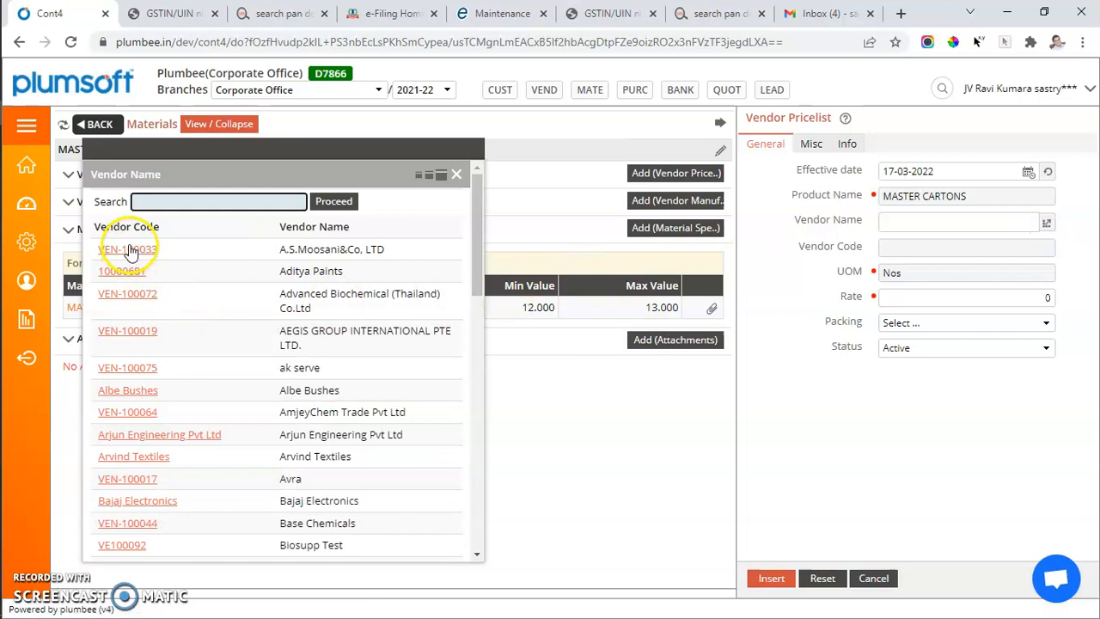
pyautogui.click(129, 249)
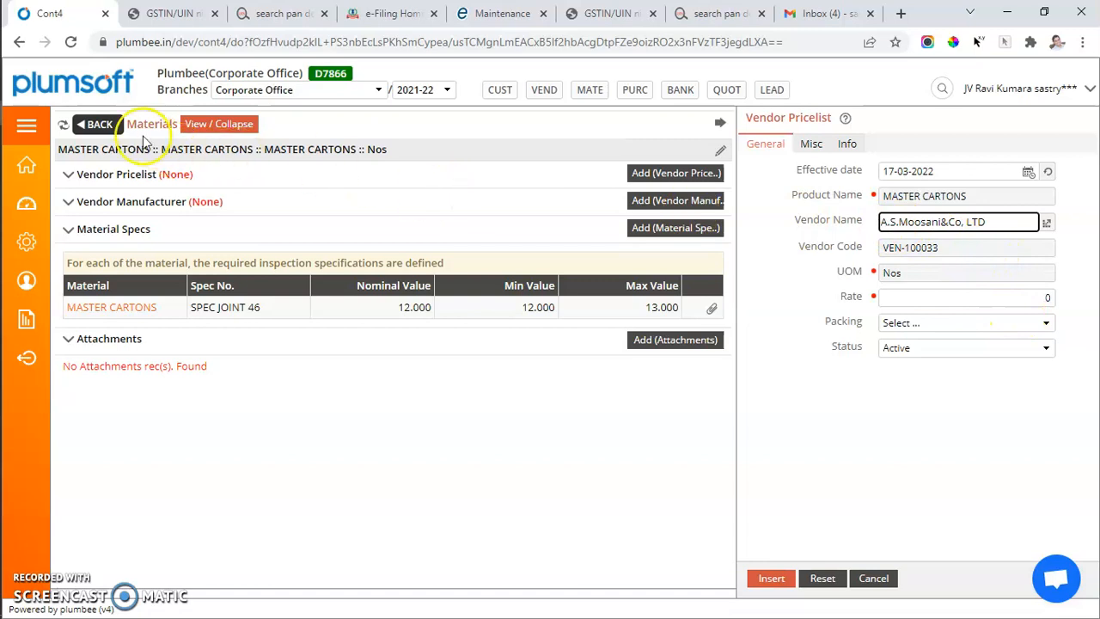
pyautogui.click(92, 126)
# Return to the Vendors list and open the vendor facilities form of Sathya Precision Component Industries
pyautogui.click(186, 127)
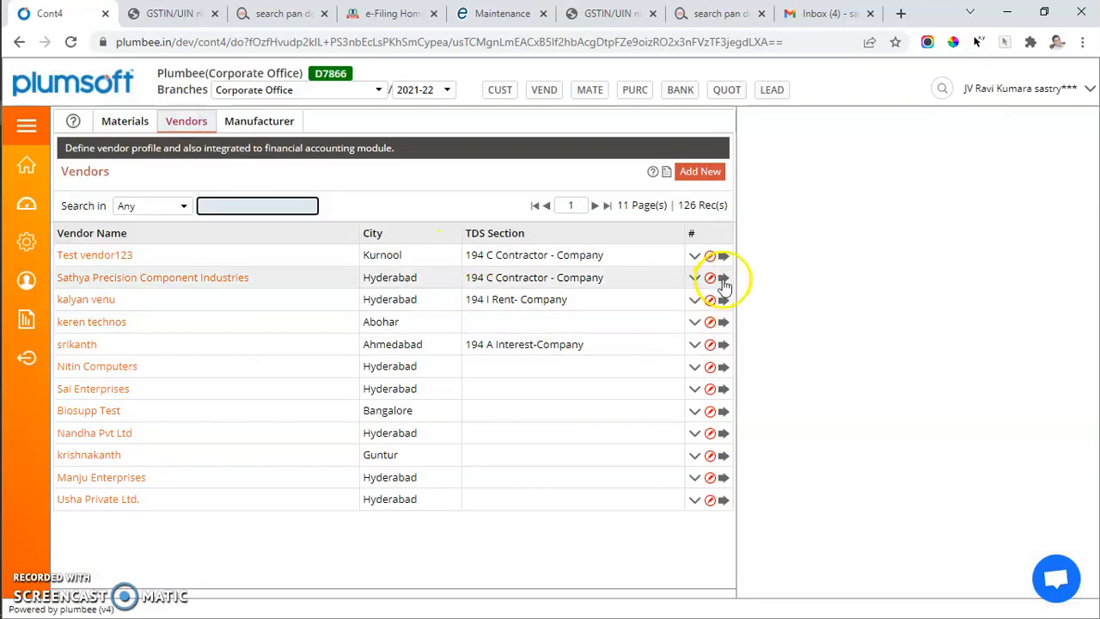
pyautogui.click(695, 279)
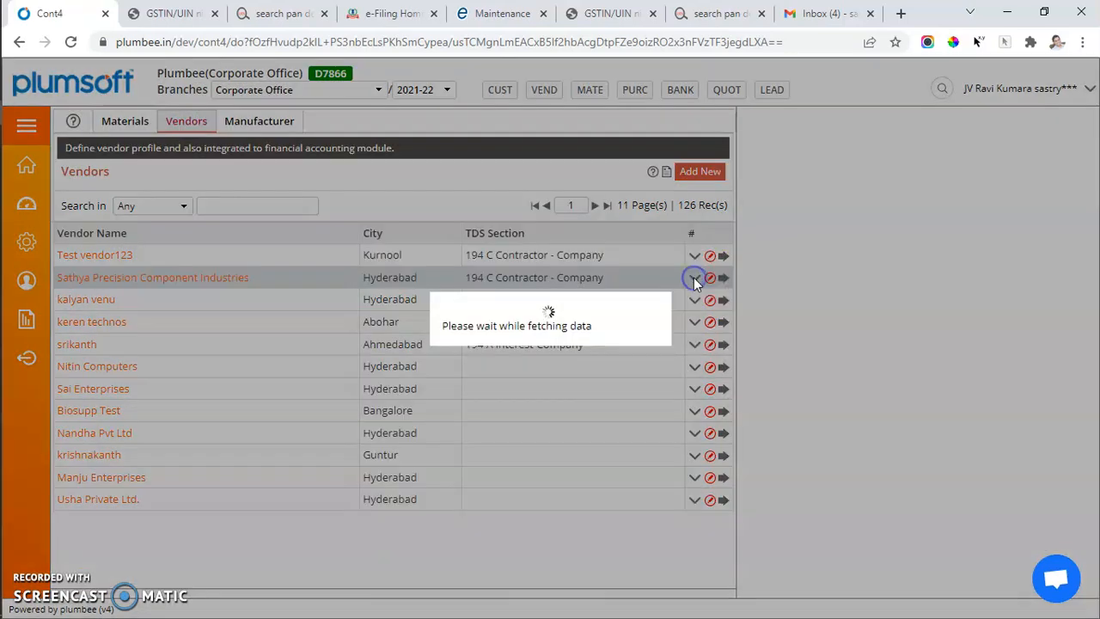
pyautogui.click(592, 315)
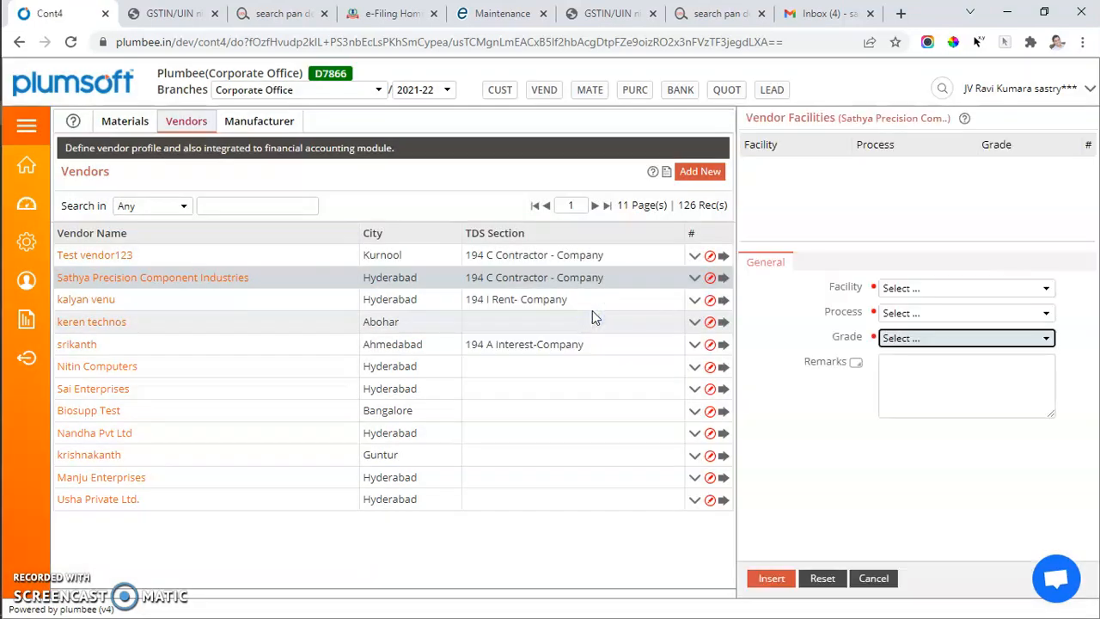
# Try a vendor facility entry with facility Fettling and process Continuity Checking & Inspection, and view the grade options without inserting
pyautogui.click(963, 290)
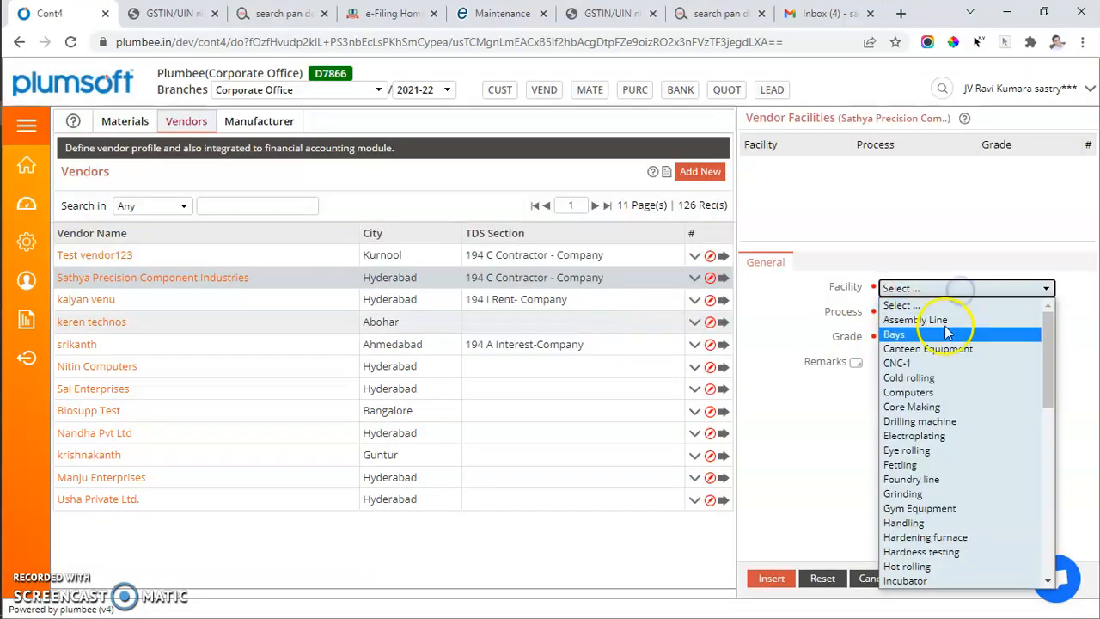
pyautogui.click(933, 465)
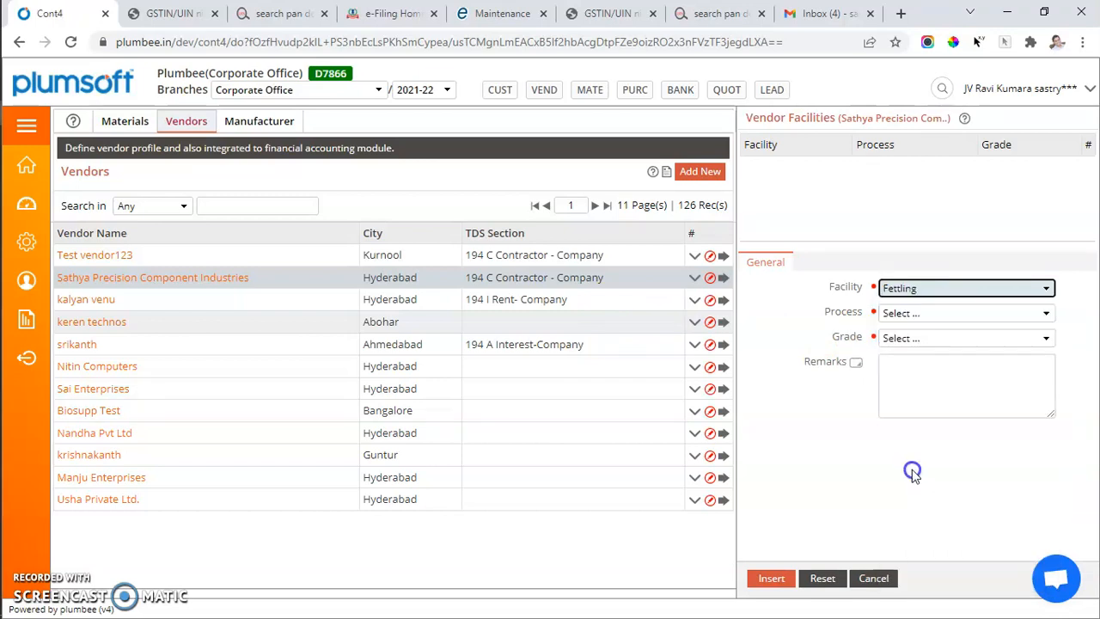
pyautogui.click(935, 315)
pyautogui.click(922, 543)
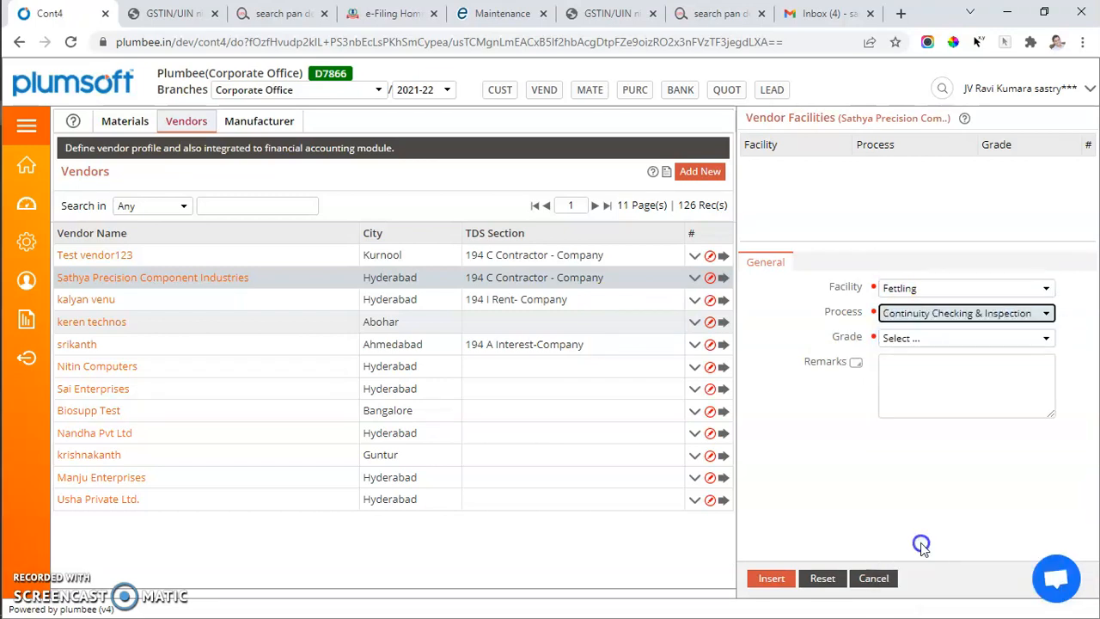
pyautogui.click(937, 340)
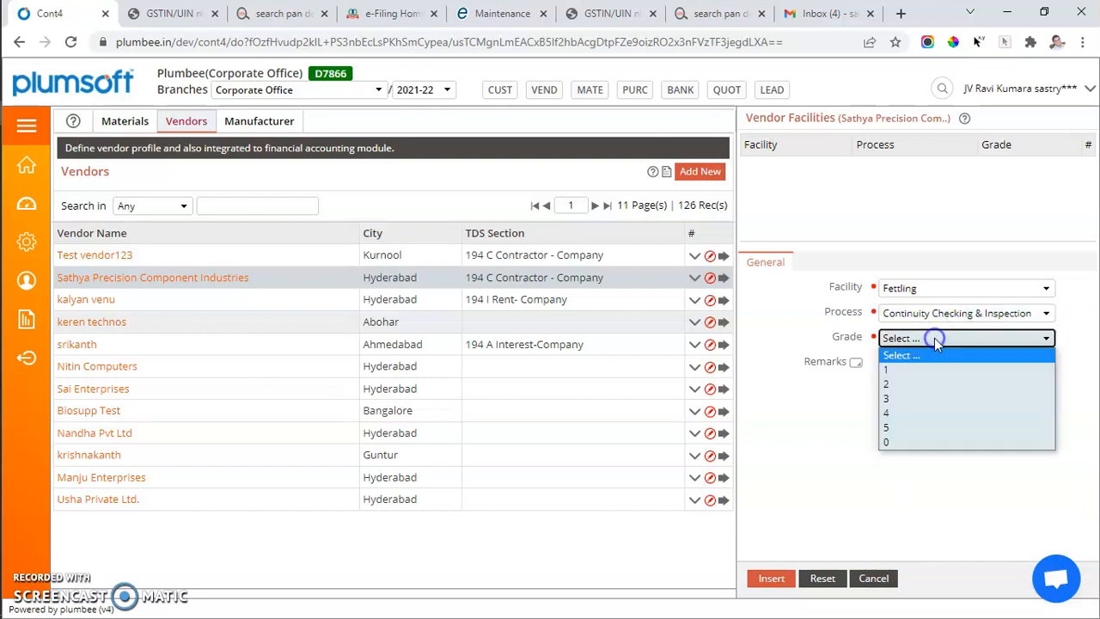
pyautogui.click(911, 489)
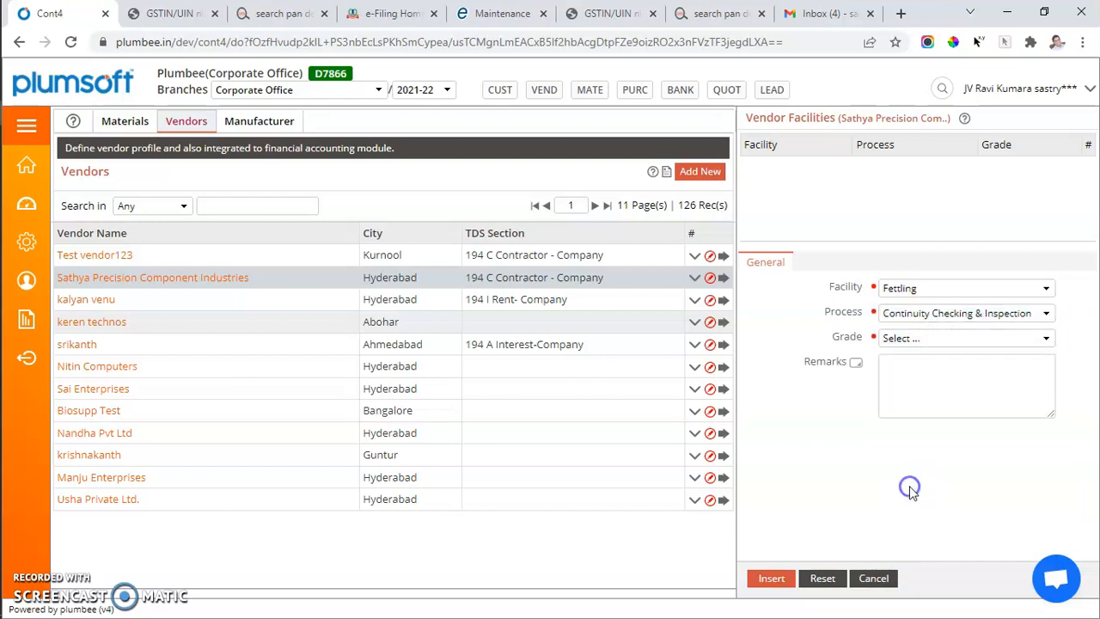
# Add 830 HAND RAIL to the vendor catalogue of keren technos with rate 78667 and GST 28%
pyautogui.click(697, 324)
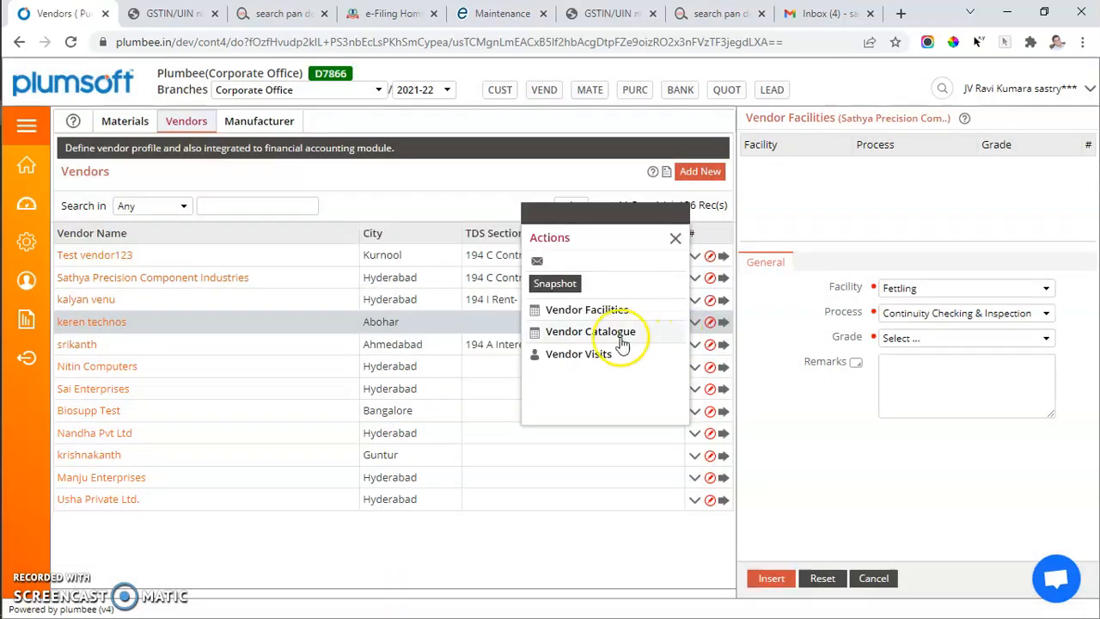
pyautogui.click(587, 333)
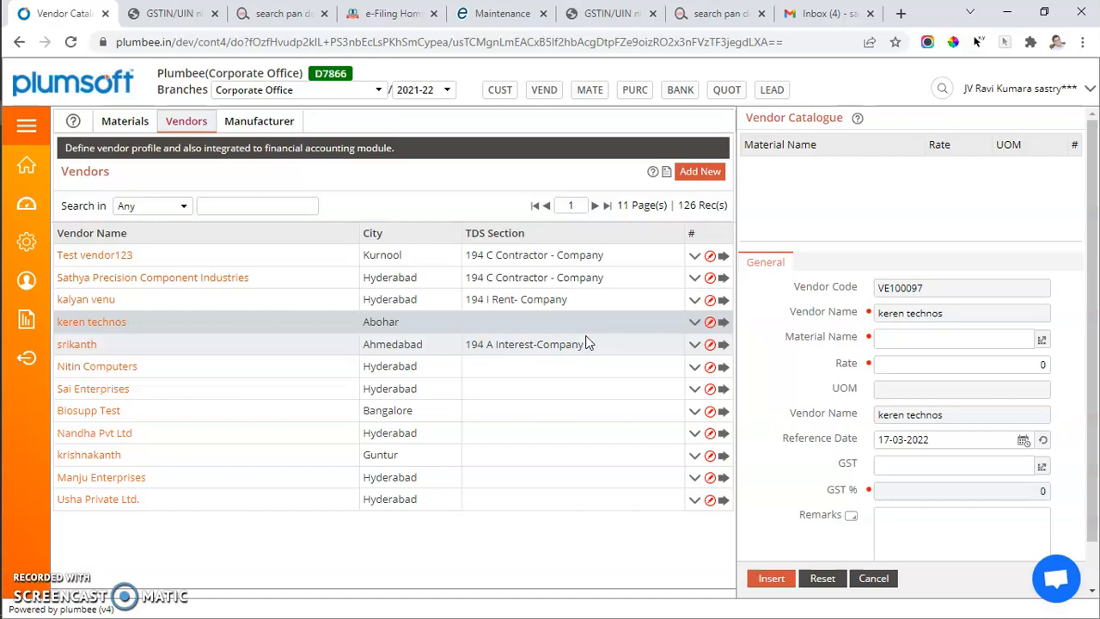
pyautogui.click(1042, 344)
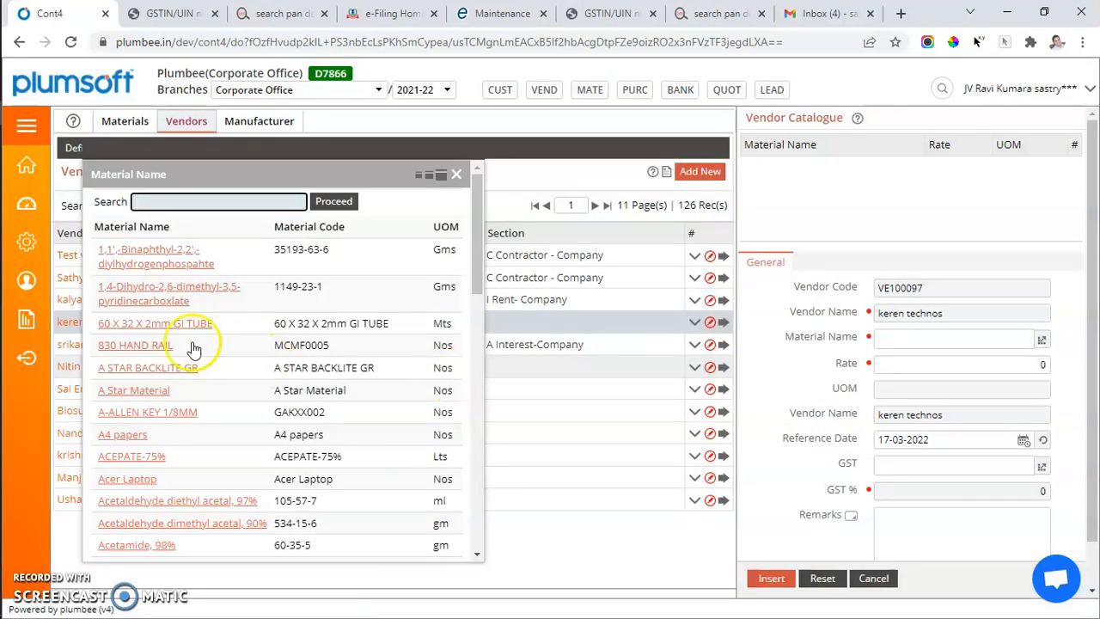
pyautogui.click(137, 344)
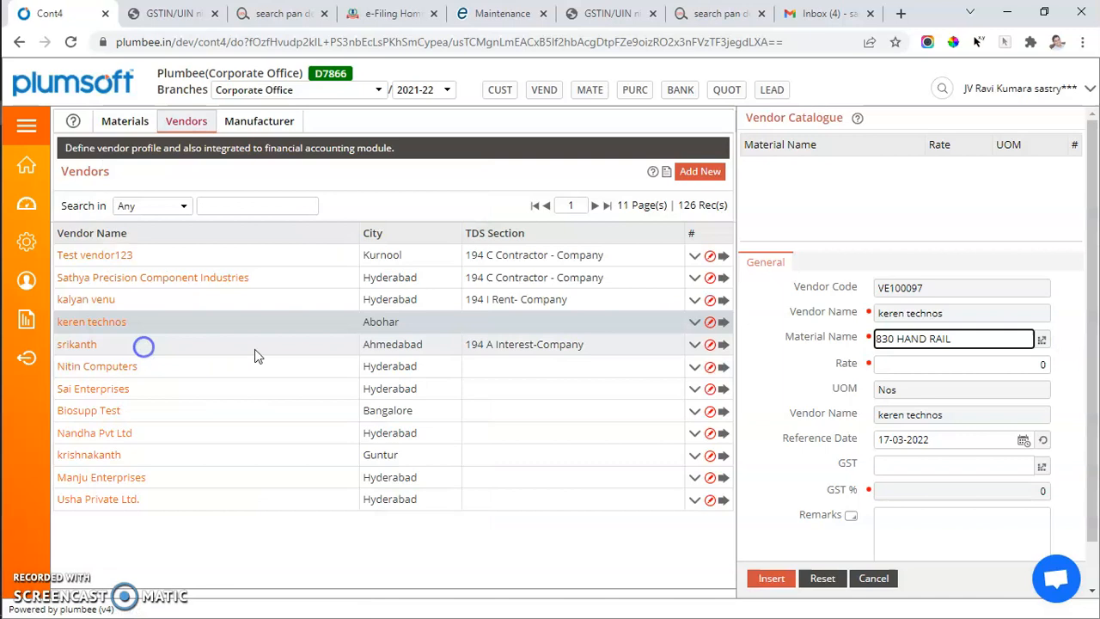
pyautogui.click(943, 363)
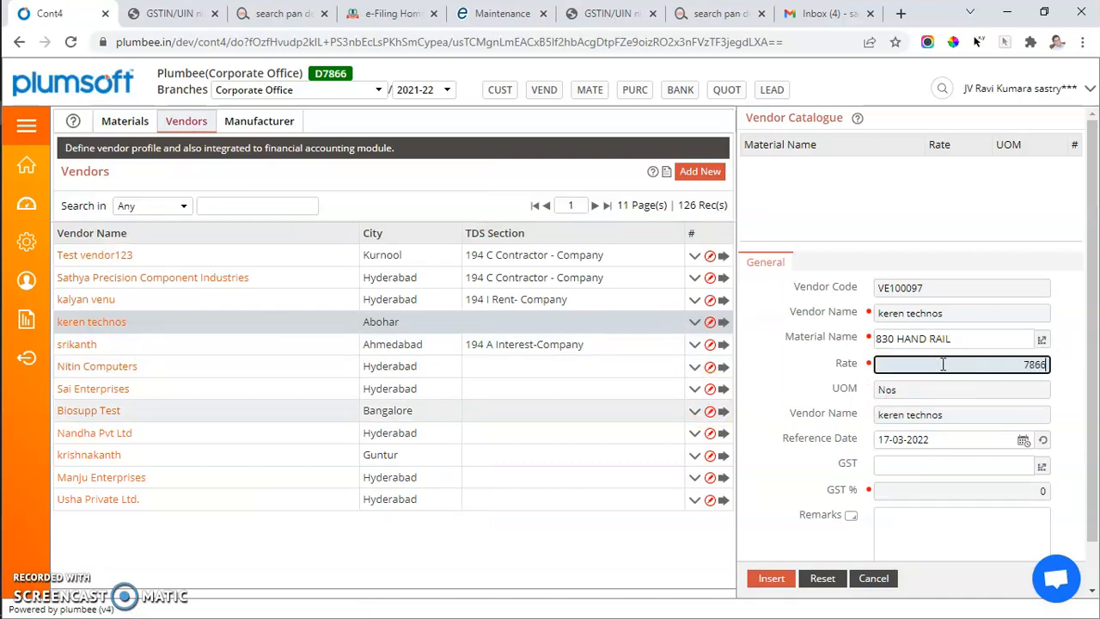
pyautogui.click(1042, 465)
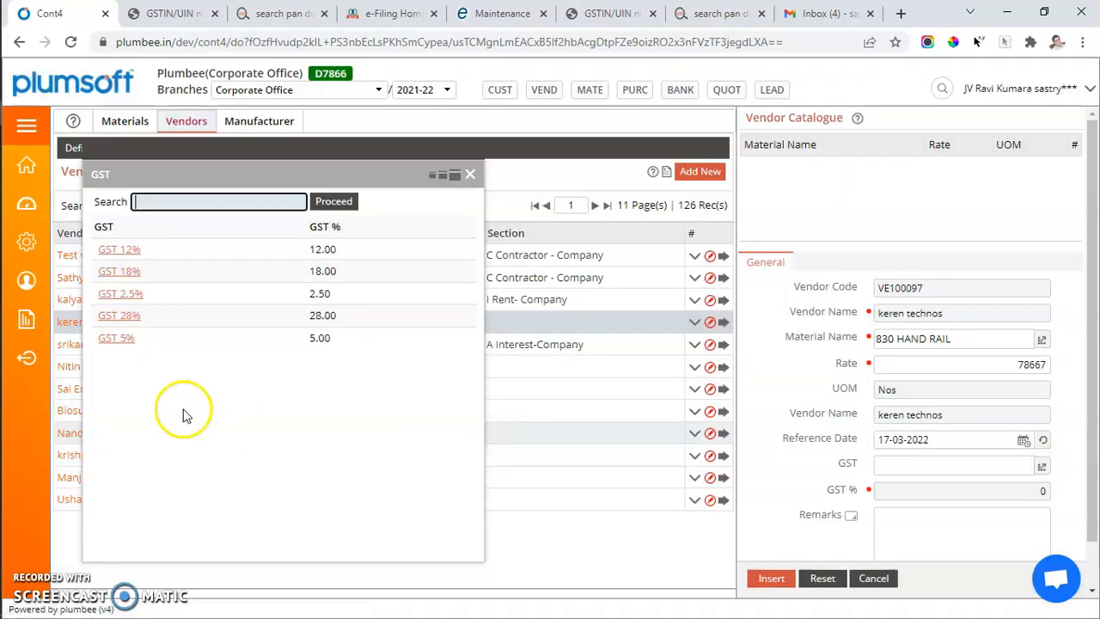
pyautogui.click(116, 320)
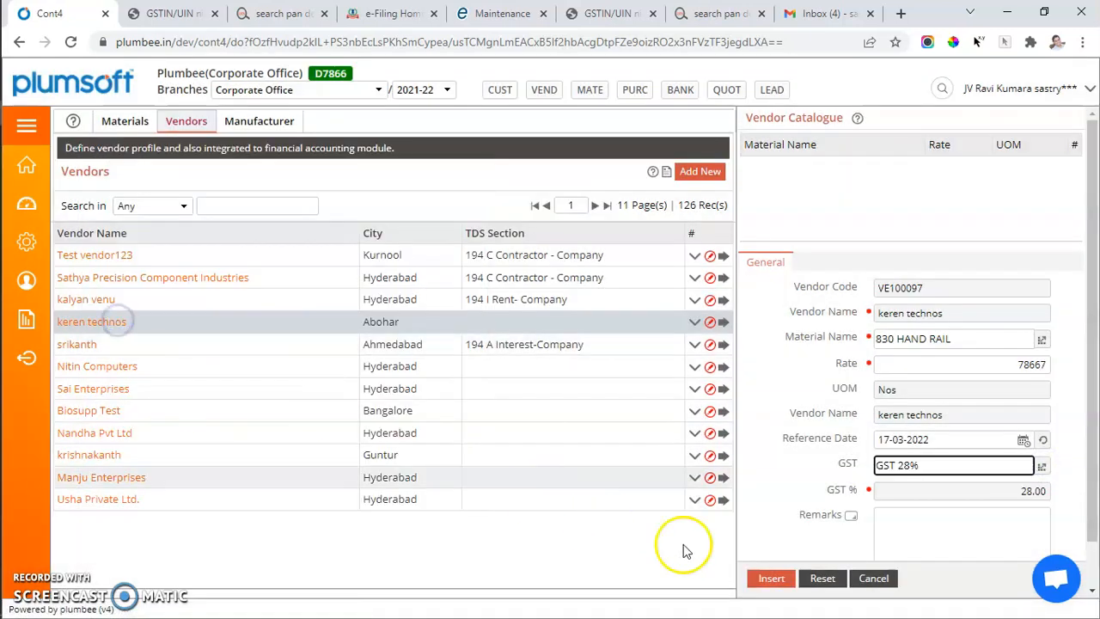
pyautogui.click(771, 579)
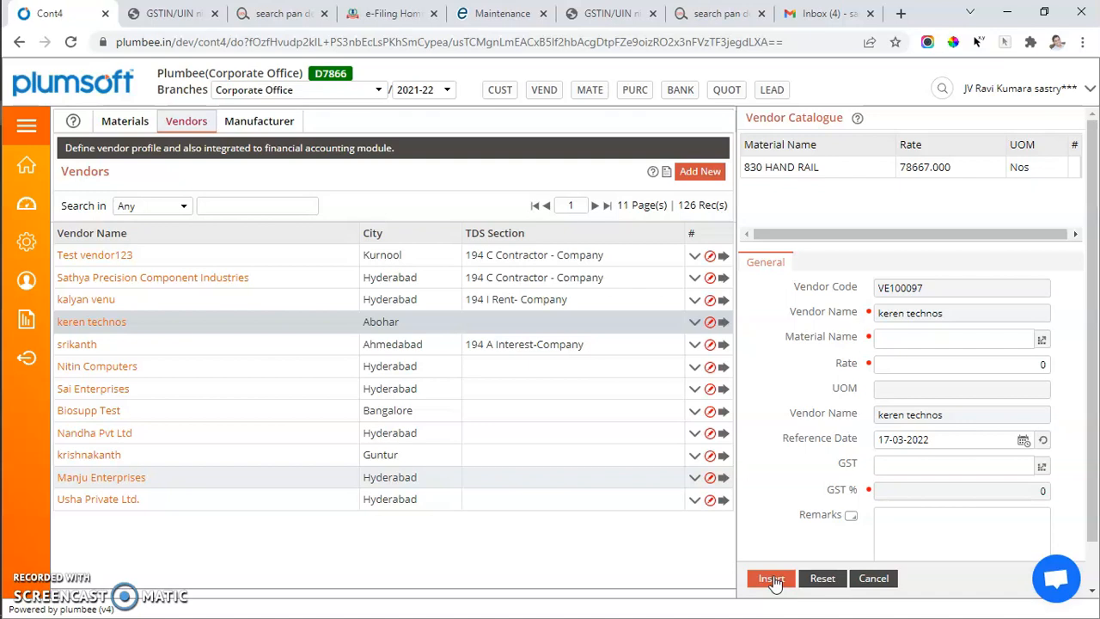
# Open the vendor visits form of keren technos and view its fields and grading options
pyautogui.click(693, 324)
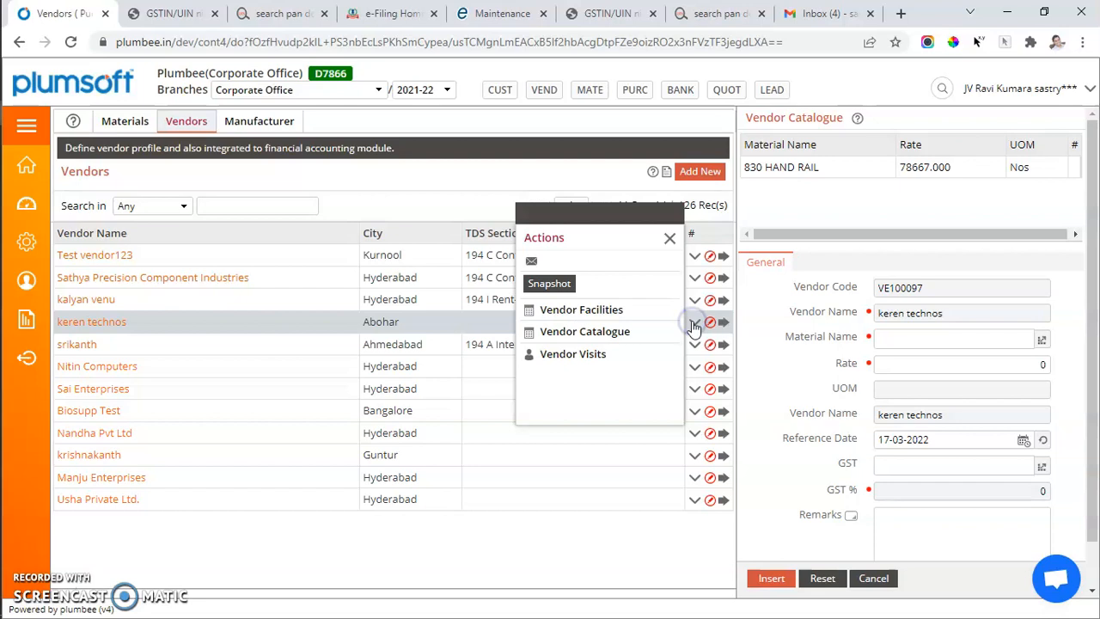
pyautogui.click(560, 355)
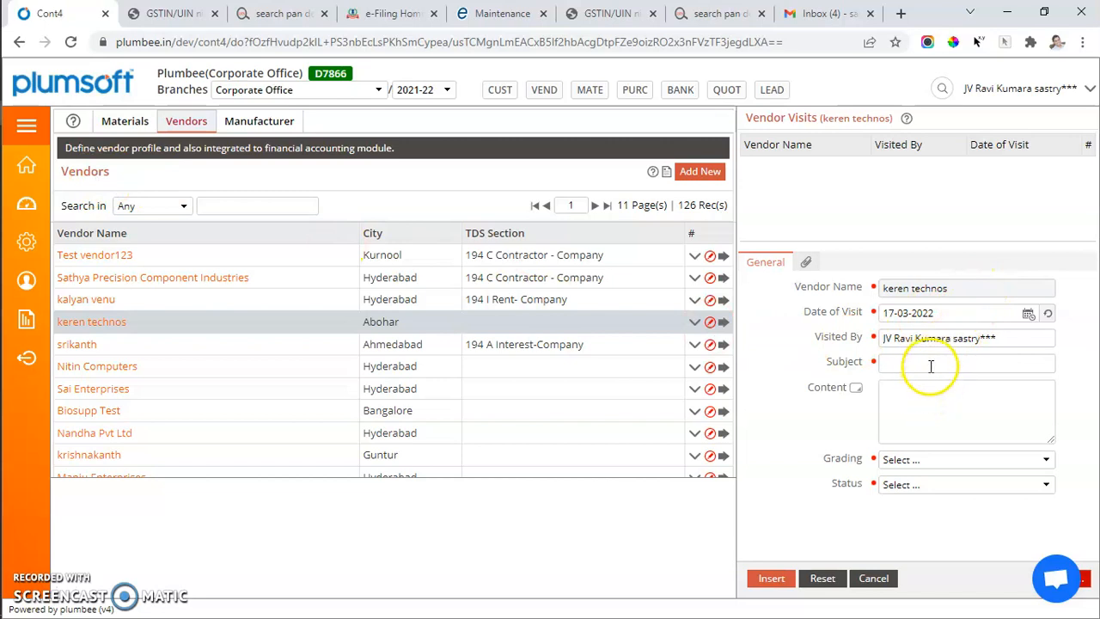
pyautogui.click(932, 460)
pyautogui.click(932, 474)
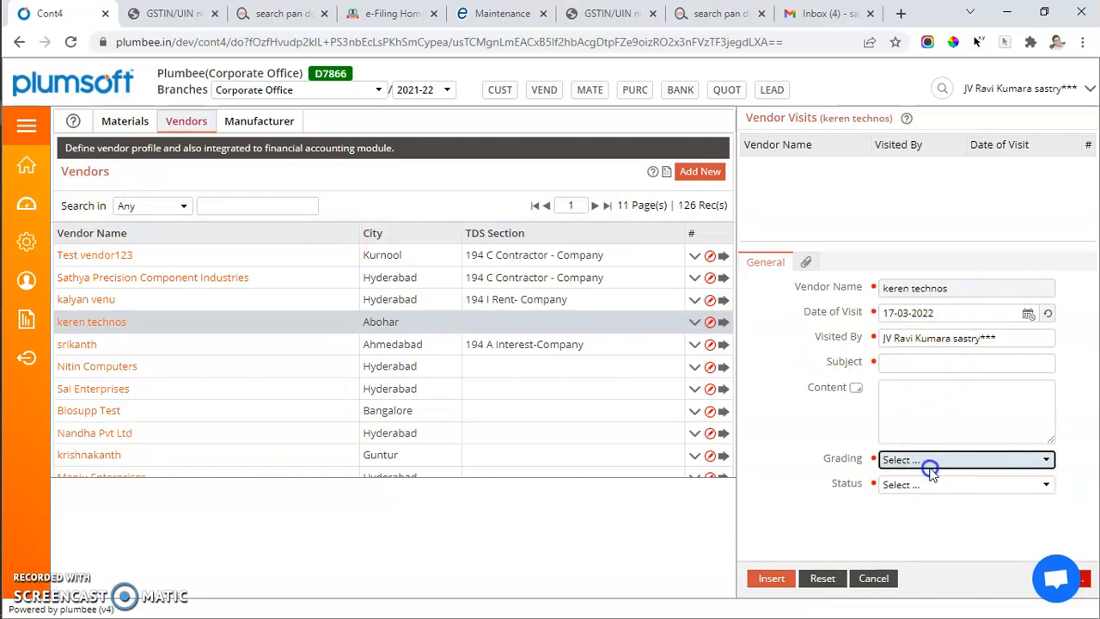
# Reload the Vendors list, view the facilities form of Test vendor123, and show the available actions for Manju Enterprises
pyautogui.click(114, 260)
pyautogui.click(95, 175)
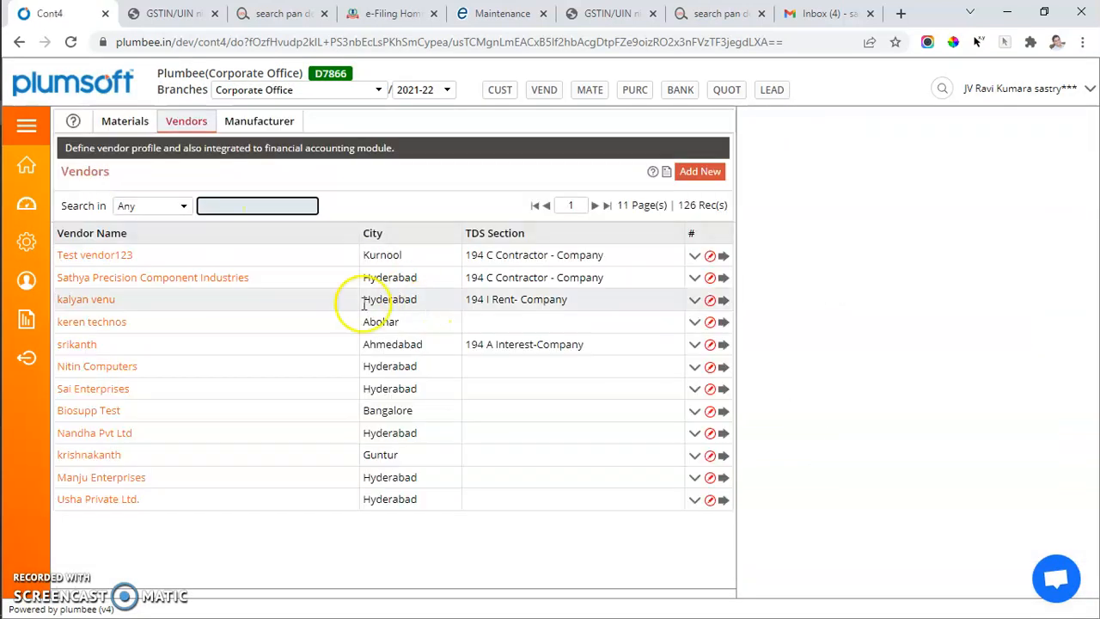
pyautogui.click(208, 257)
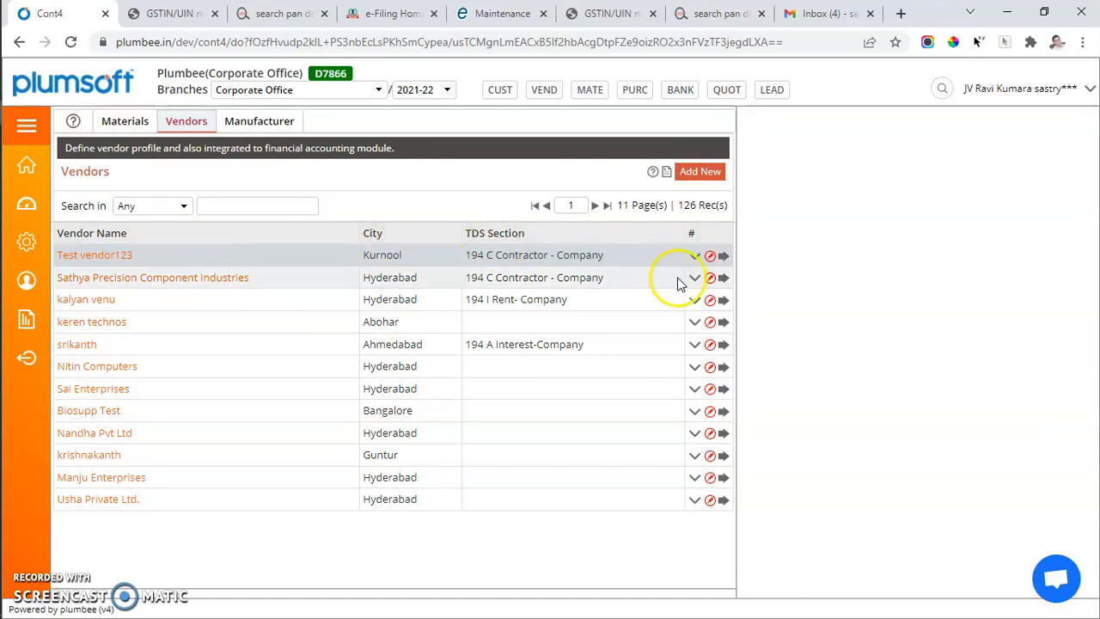
pyautogui.click(696, 257)
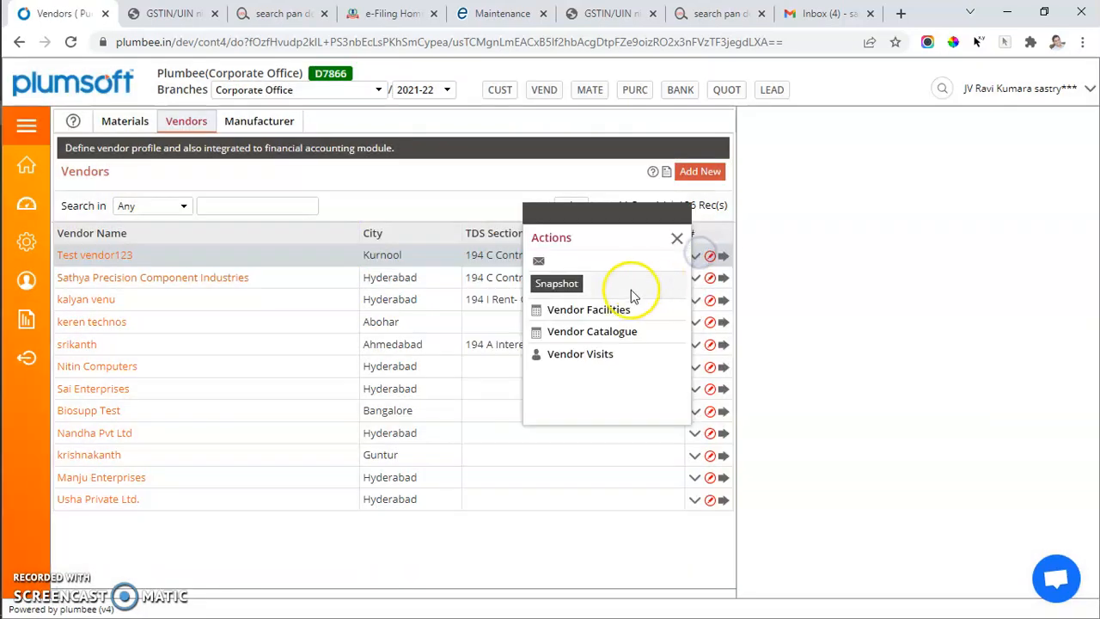
pyautogui.click(568, 310)
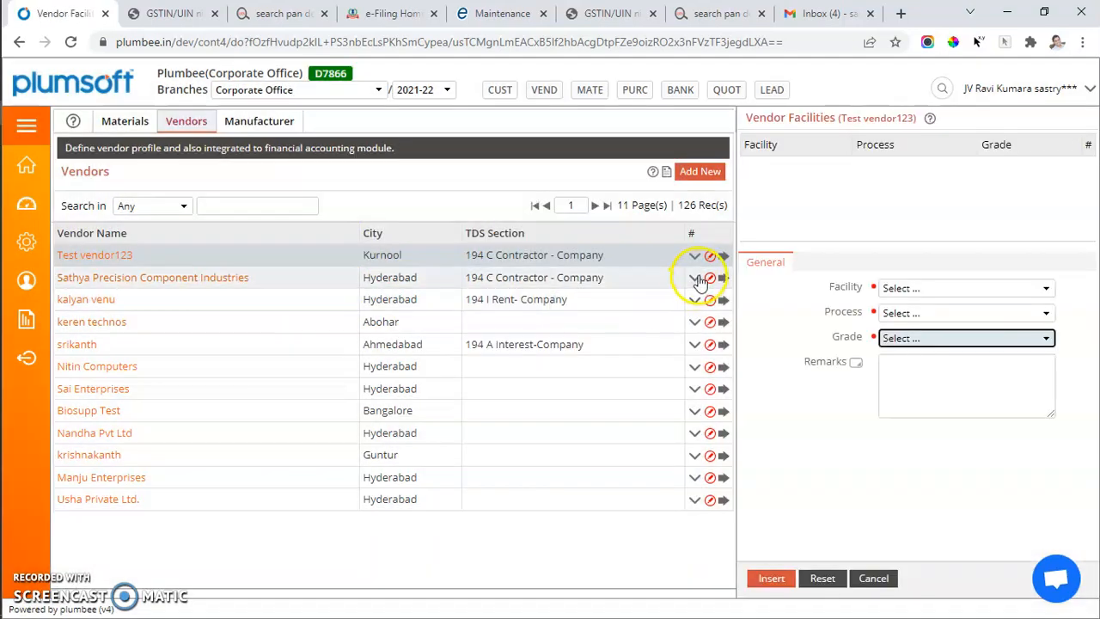
pyautogui.click(696, 277)
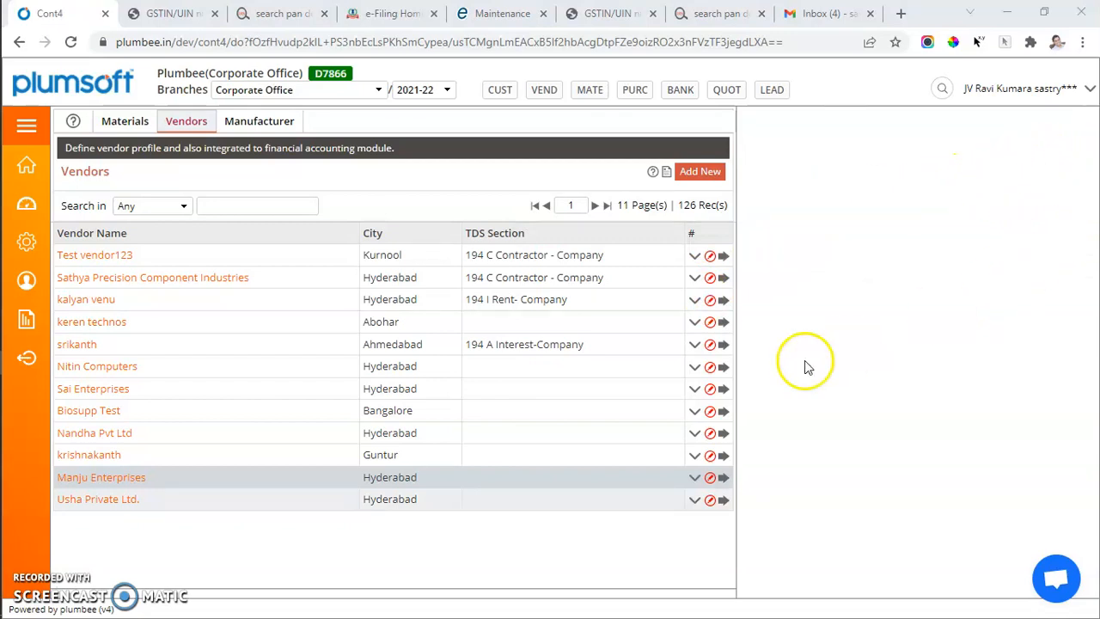
pyautogui.click(695, 478)
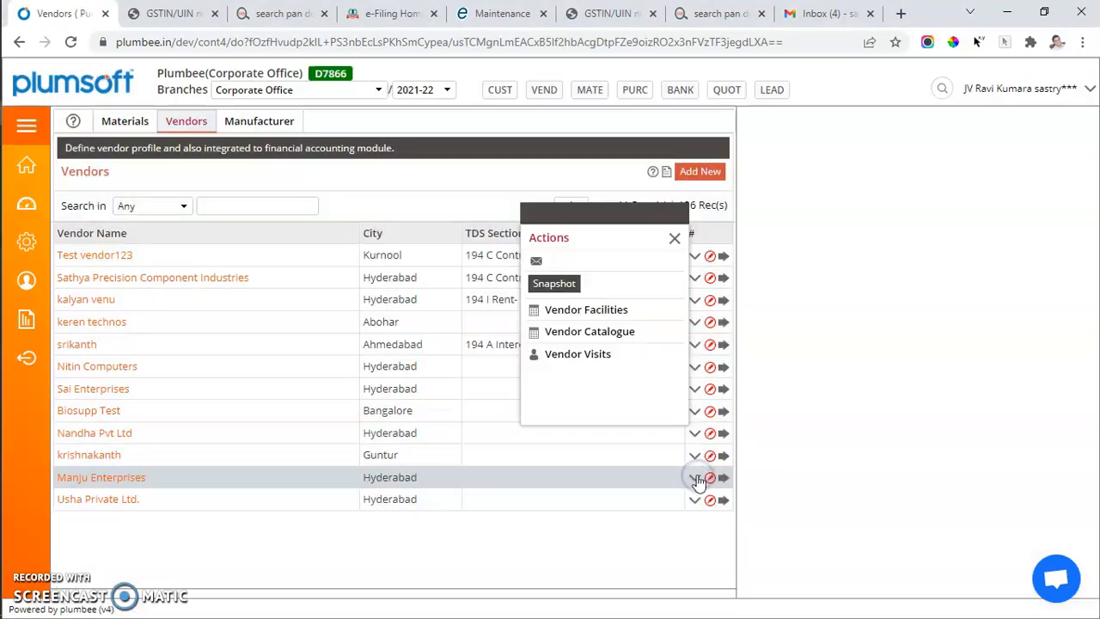
# Search the vendors for "ad", open the Aditya Paints record and show its profile snapshot
pyautogui.click(253, 204)
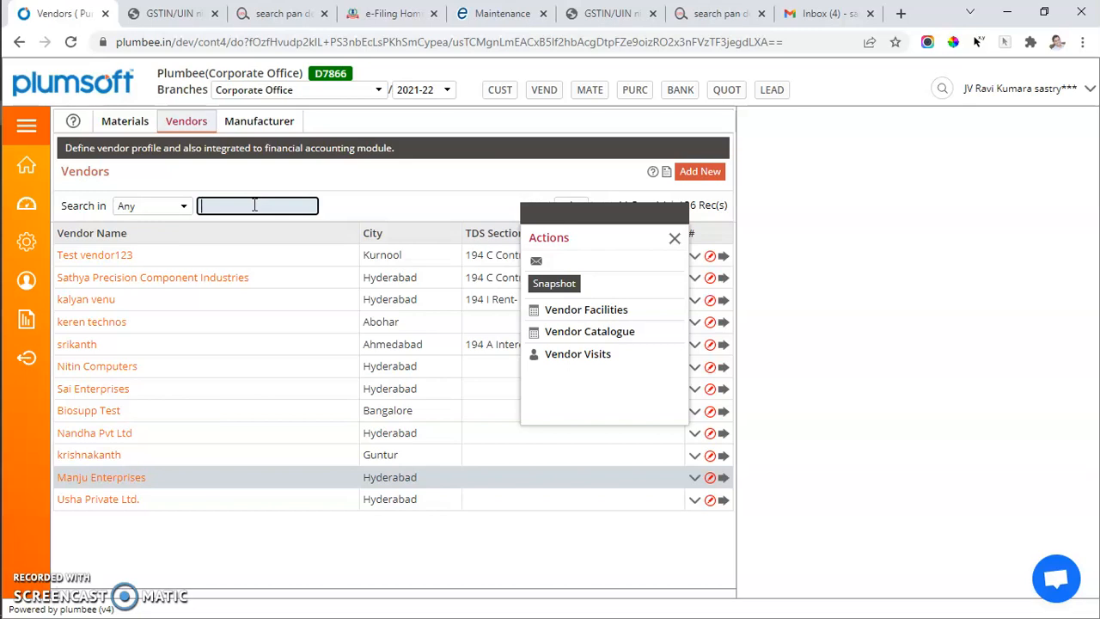
pyautogui.write('ad')
pyautogui.click(389, 196)
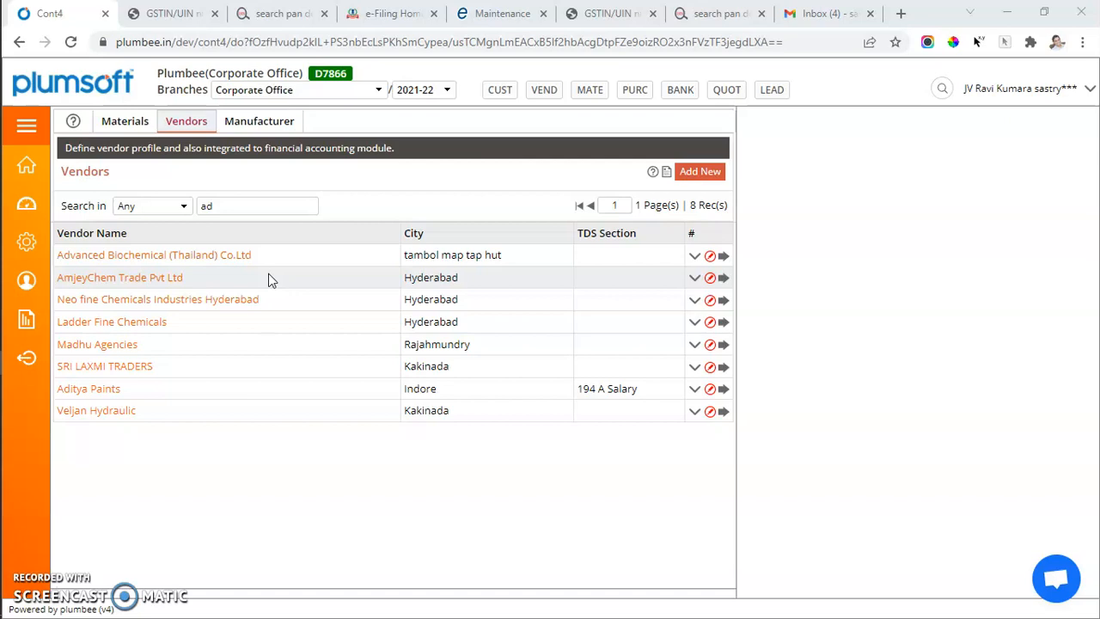
pyautogui.click(90, 391)
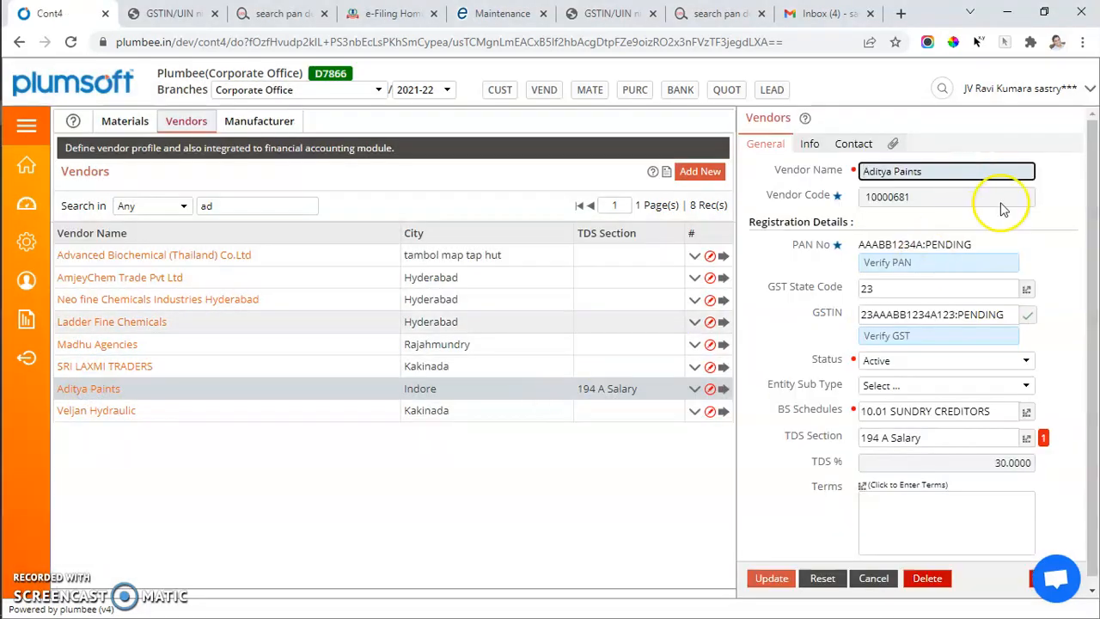
pyautogui.click(710, 388)
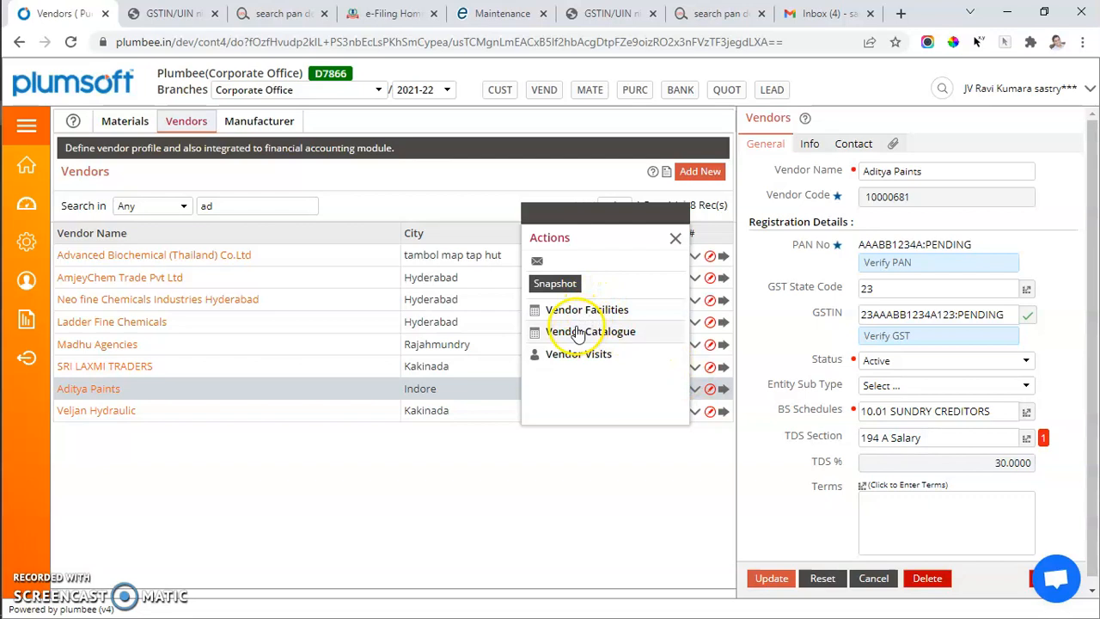
pyautogui.click(560, 284)
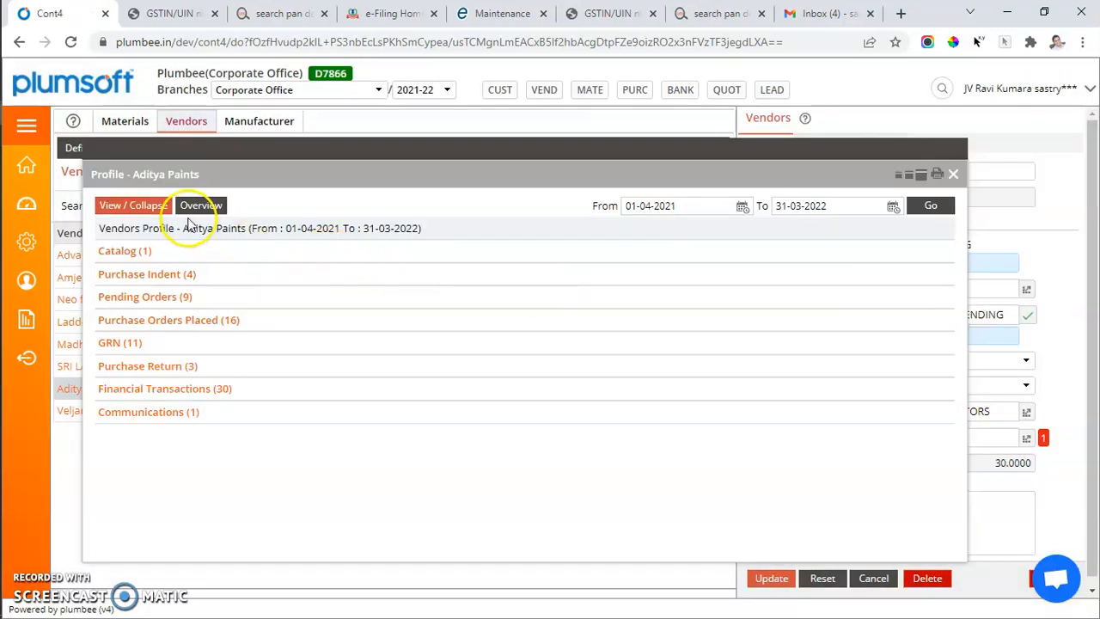
# Expand all sections of the Aditya Paints profile, examine the Purchase Indent quantities, and collapse the Purchase Indent section
pyautogui.click(150, 208)
pyautogui.click(150, 208)
pyautogui.click(150, 208)
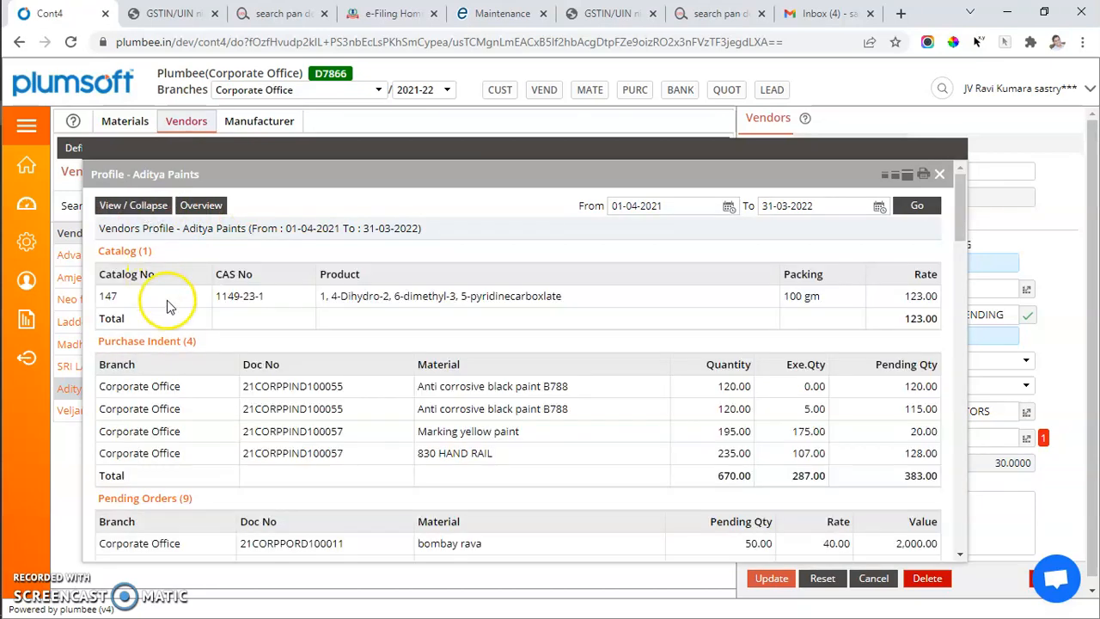
pyautogui.scroll(-1, 170, 304)
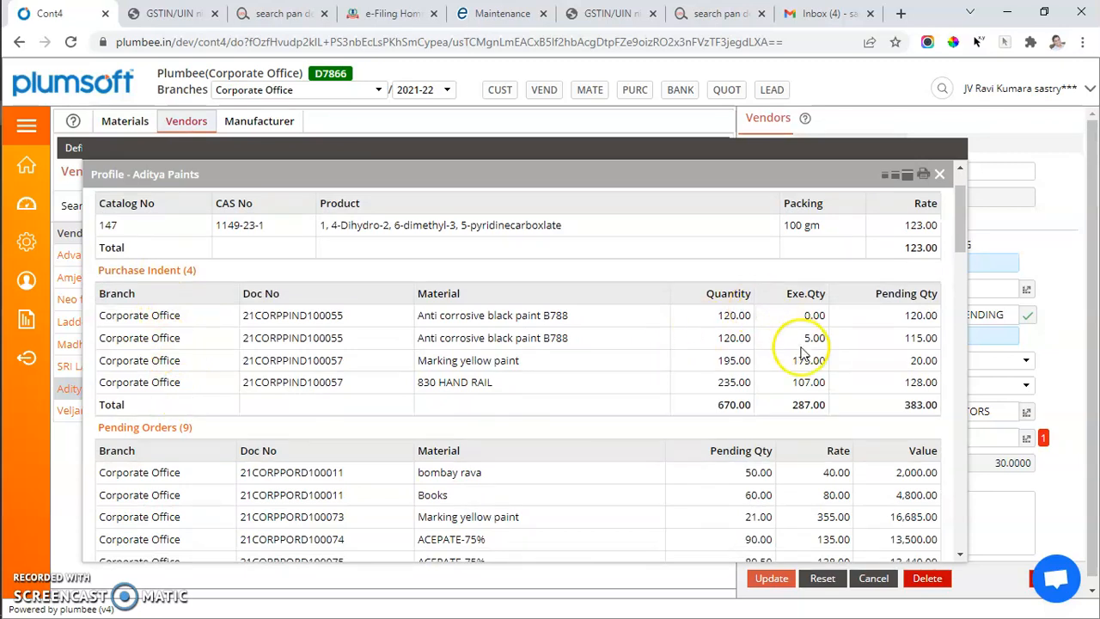
pyautogui.doubleClick(729, 360)
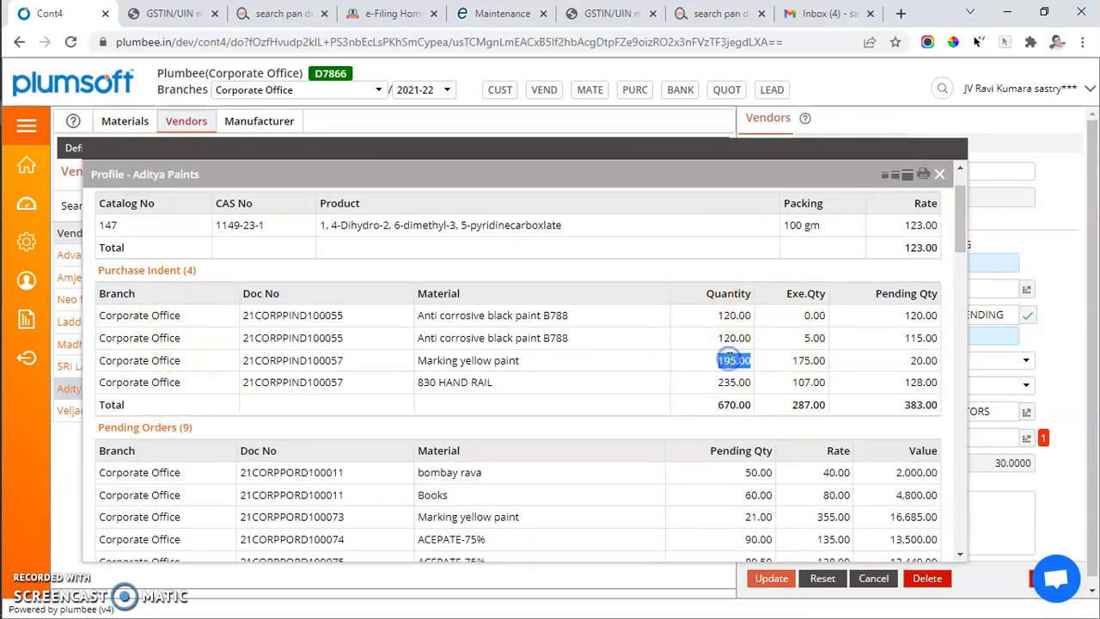
pyautogui.click(803, 359)
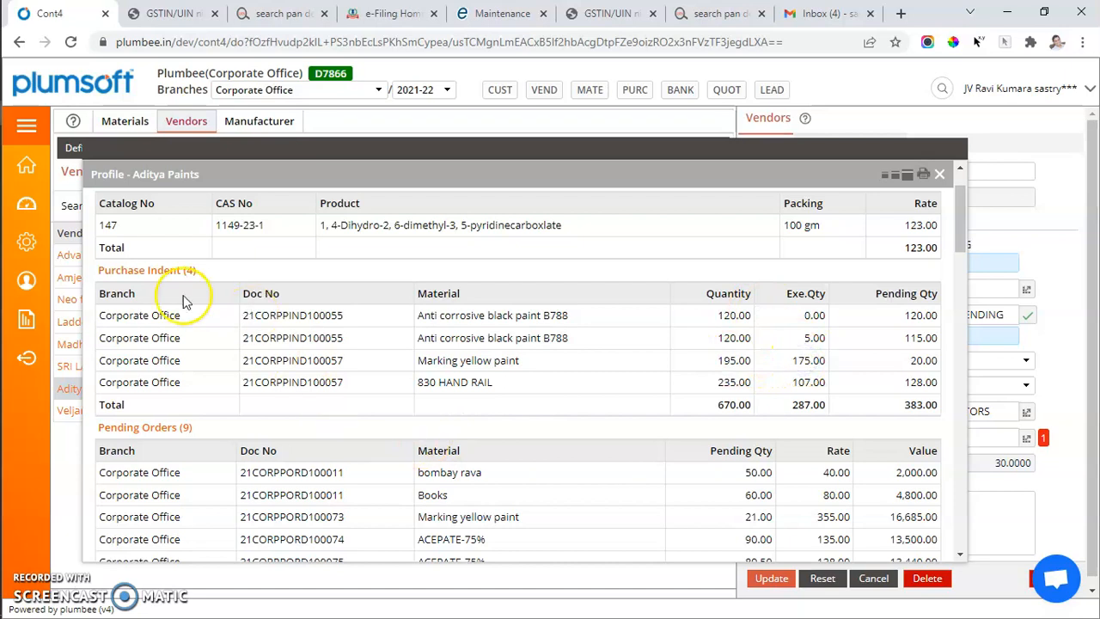
pyautogui.click(164, 273)
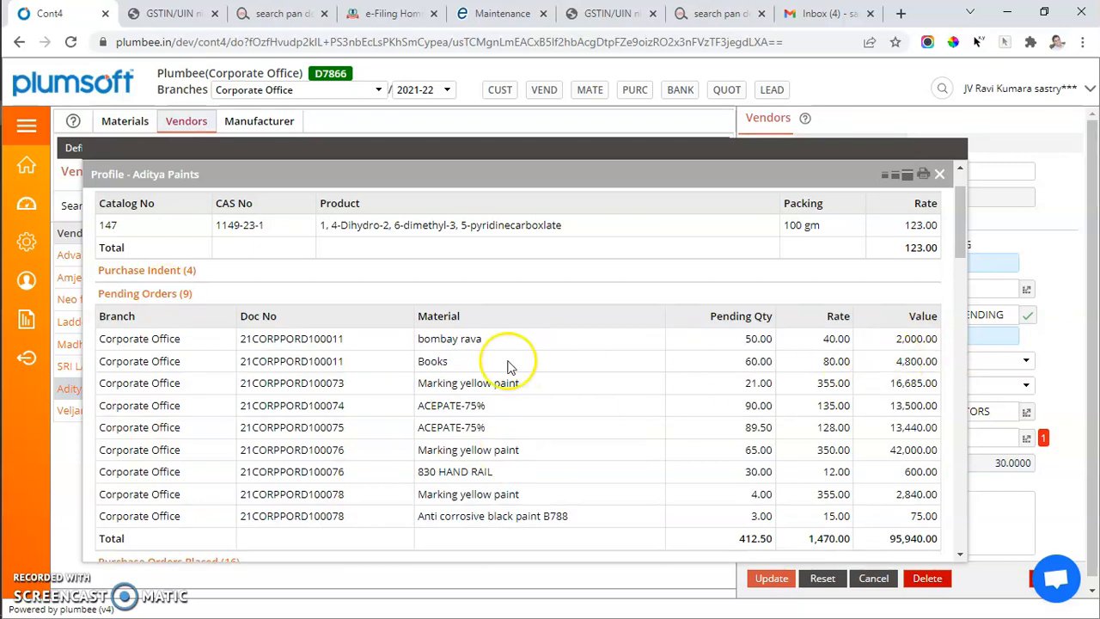
# Collapse the Pending Orders, Purchase Orders Placed, GRN, Purchase Return and Financial Transactions sections of the Aditya Paints profile
pyautogui.click(163, 295)
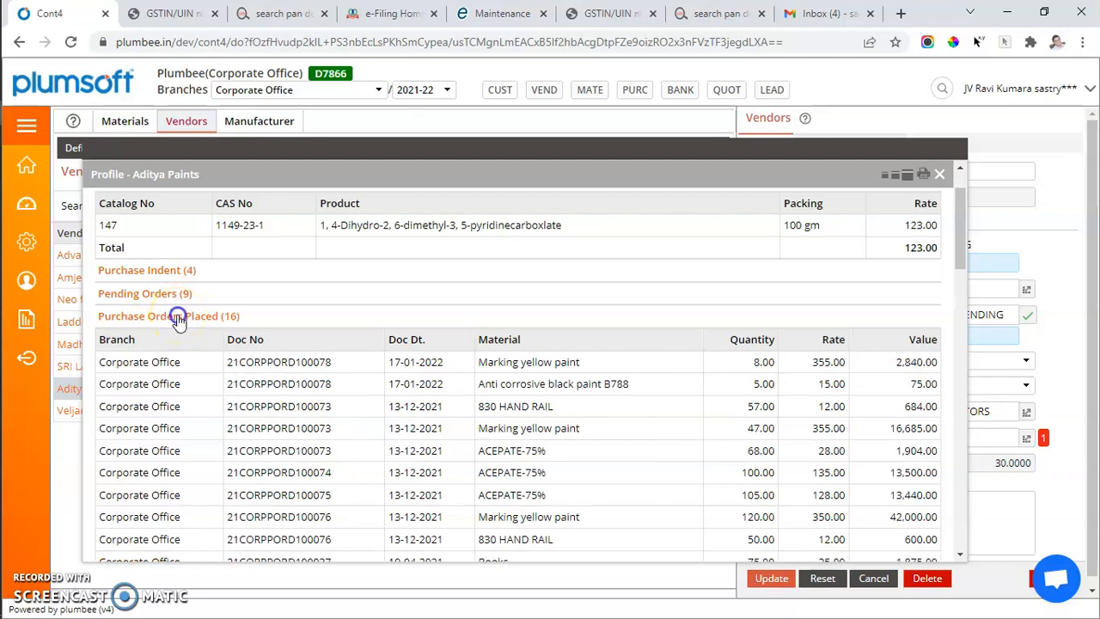
pyautogui.click(178, 318)
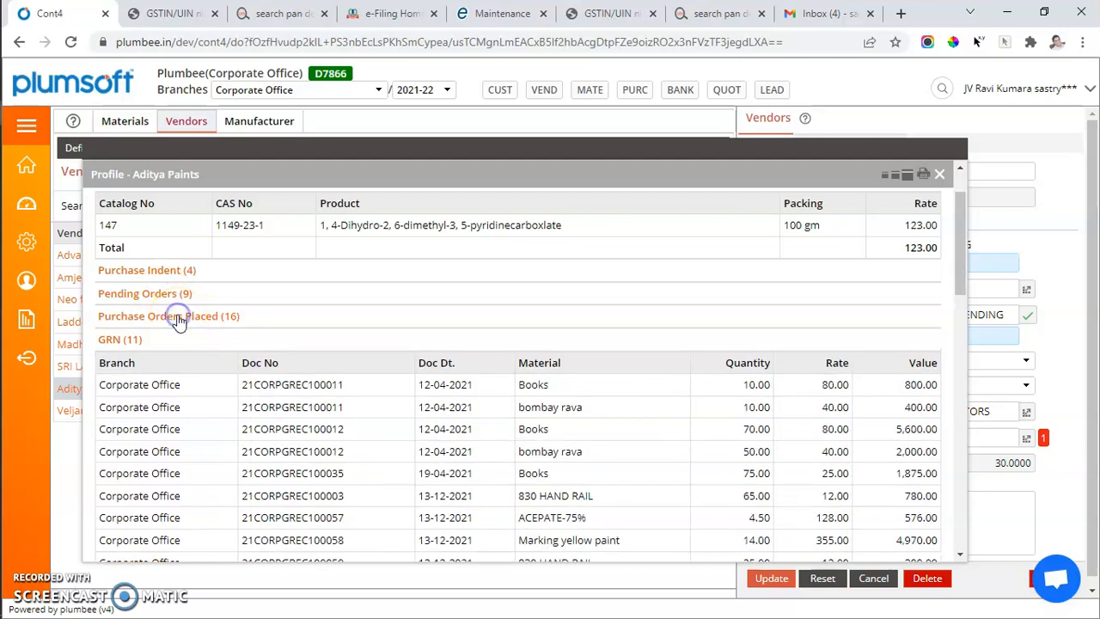
pyautogui.click(112, 340)
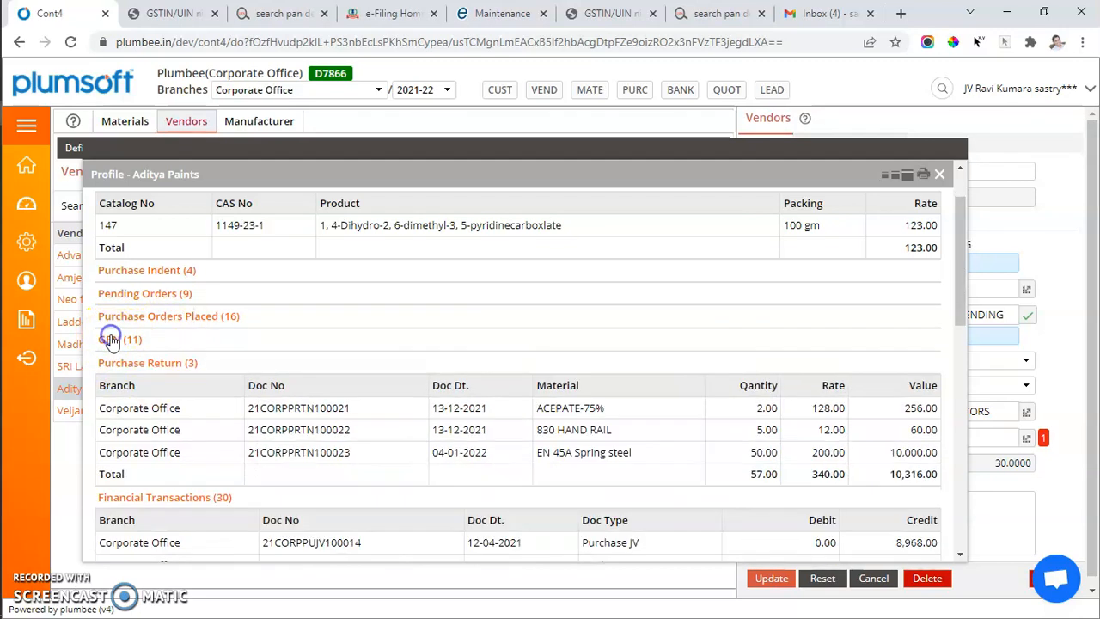
pyautogui.click(168, 368)
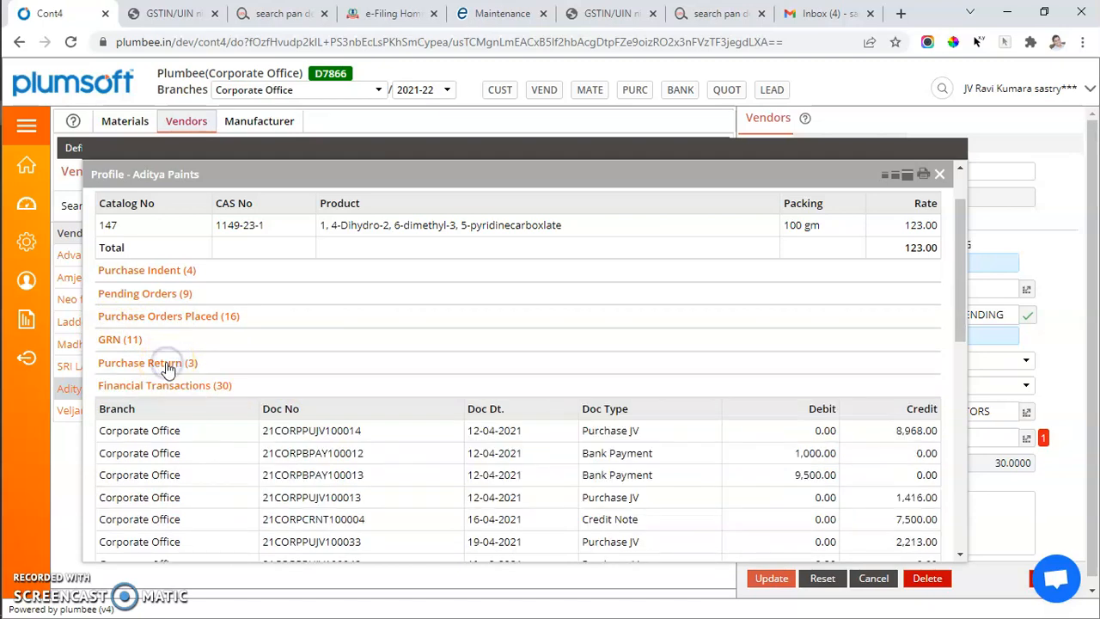
pyautogui.scroll(-2, 275, 442)
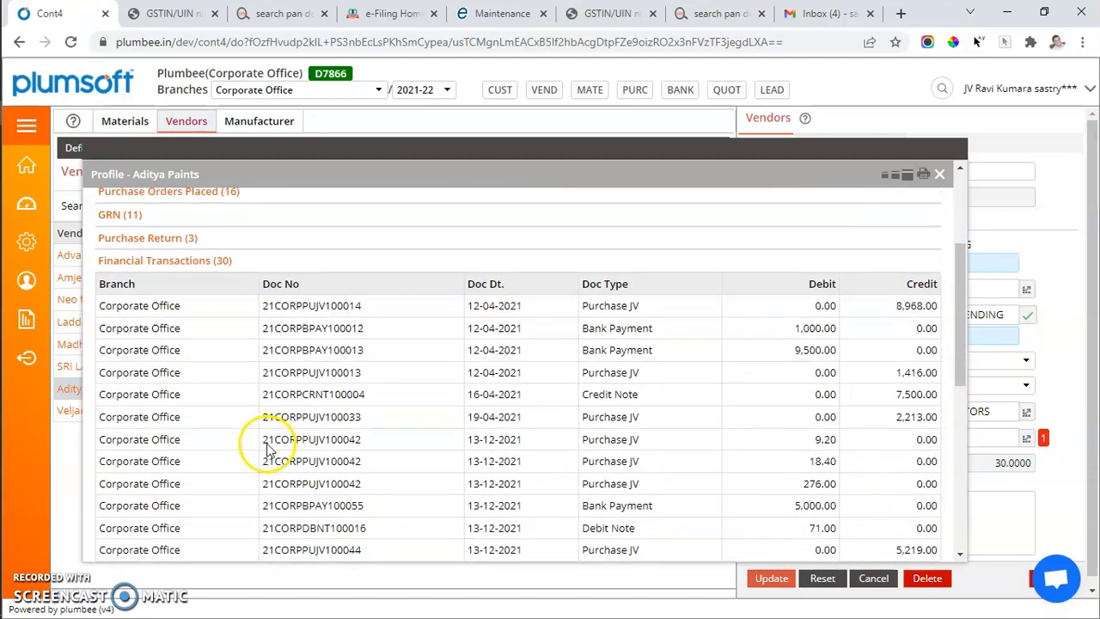
pyautogui.click(182, 260)
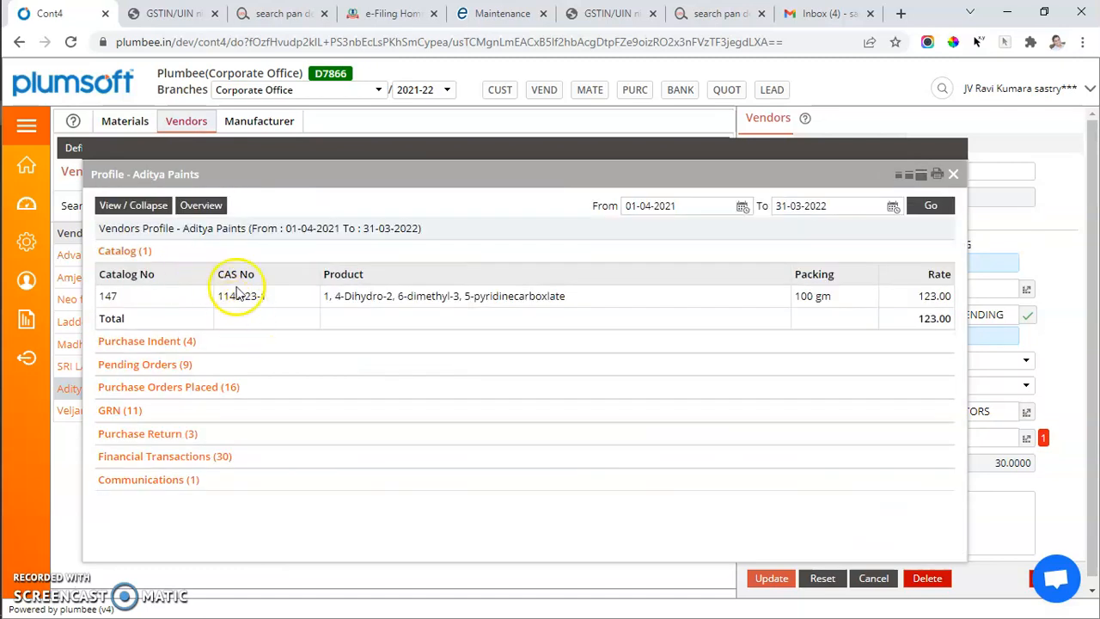
# Expand all sections of the Aditya Paints profile, review its print preview pages, and close the preview and profile without saving
pyautogui.click(155, 215)
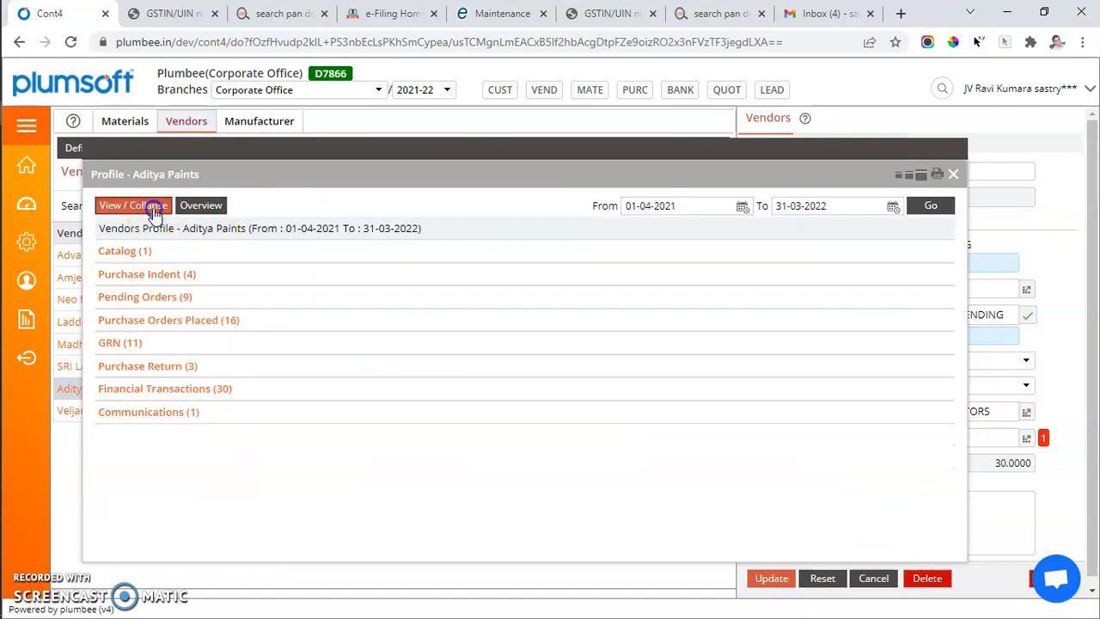
pyautogui.click(155, 211)
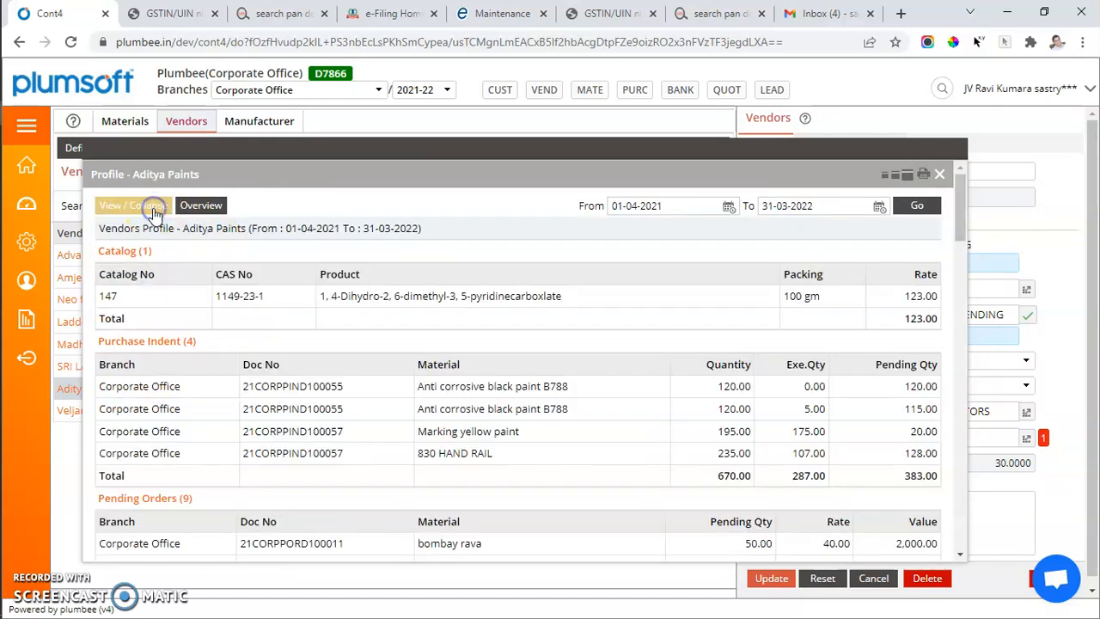
pyautogui.click(923, 176)
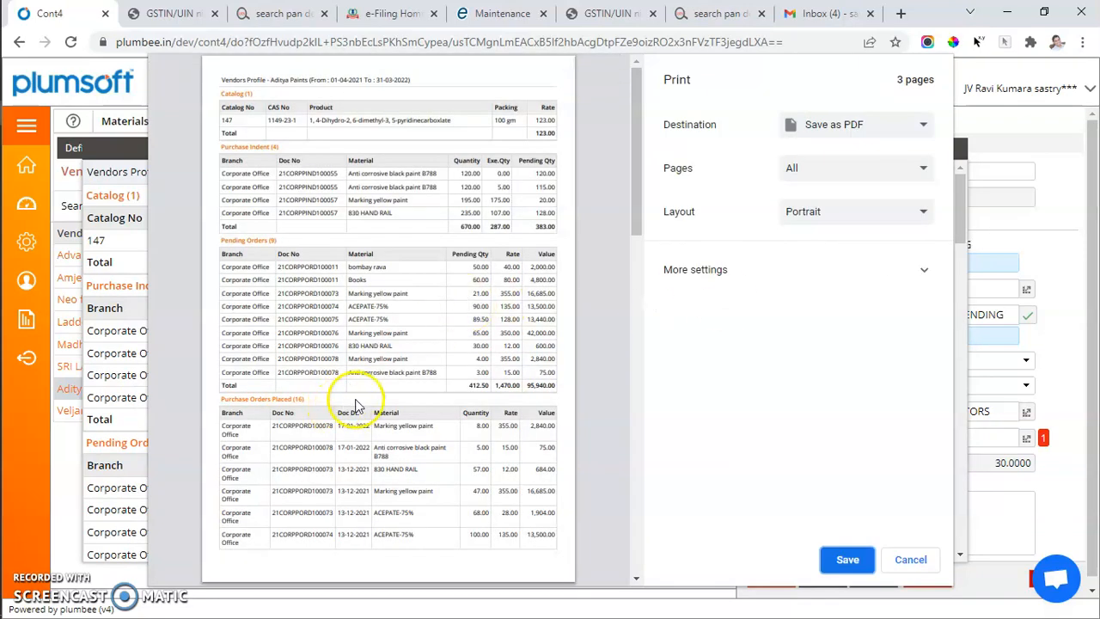
pyautogui.scroll(-6, 357, 400)
pyautogui.scroll(-4, 357, 398)
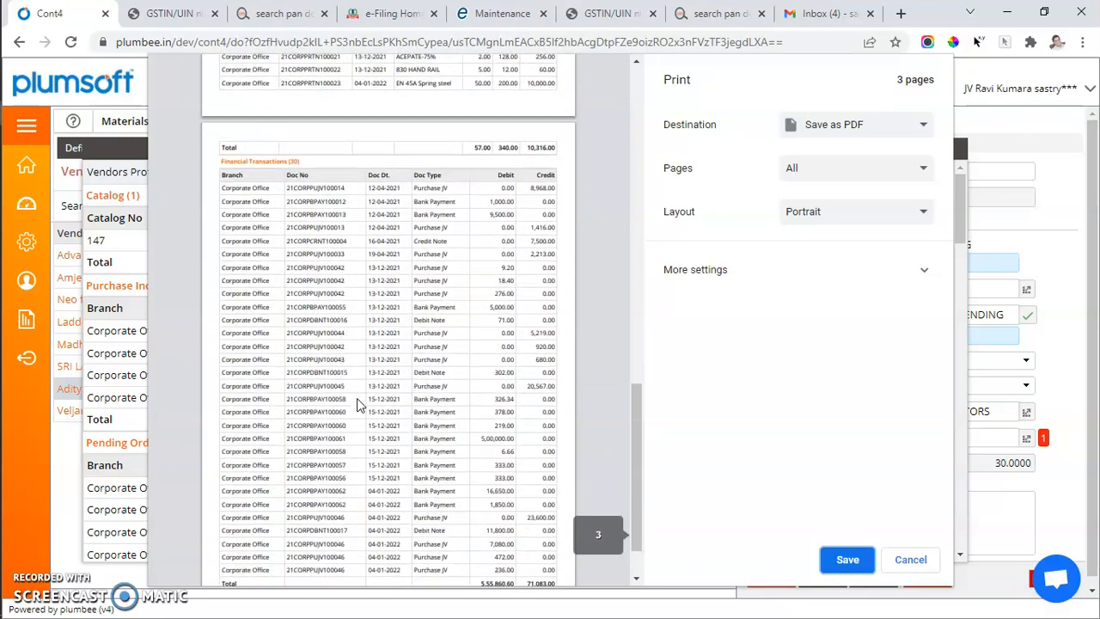
pyautogui.scroll(8, 356, 398)
pyautogui.scroll(6, 357, 398)
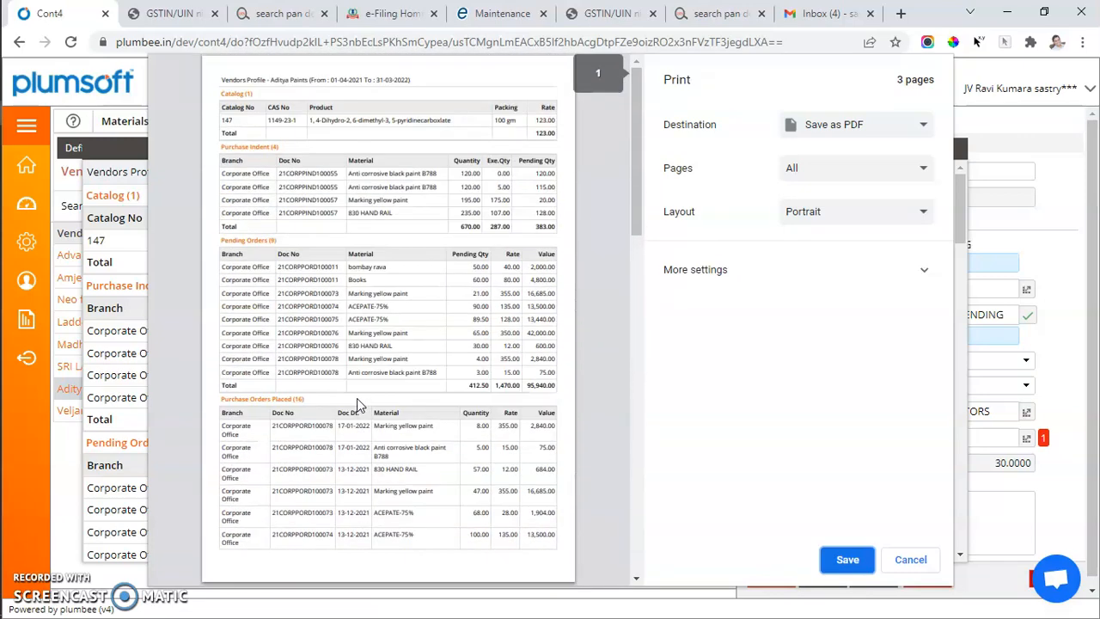
pyautogui.click(912, 561)
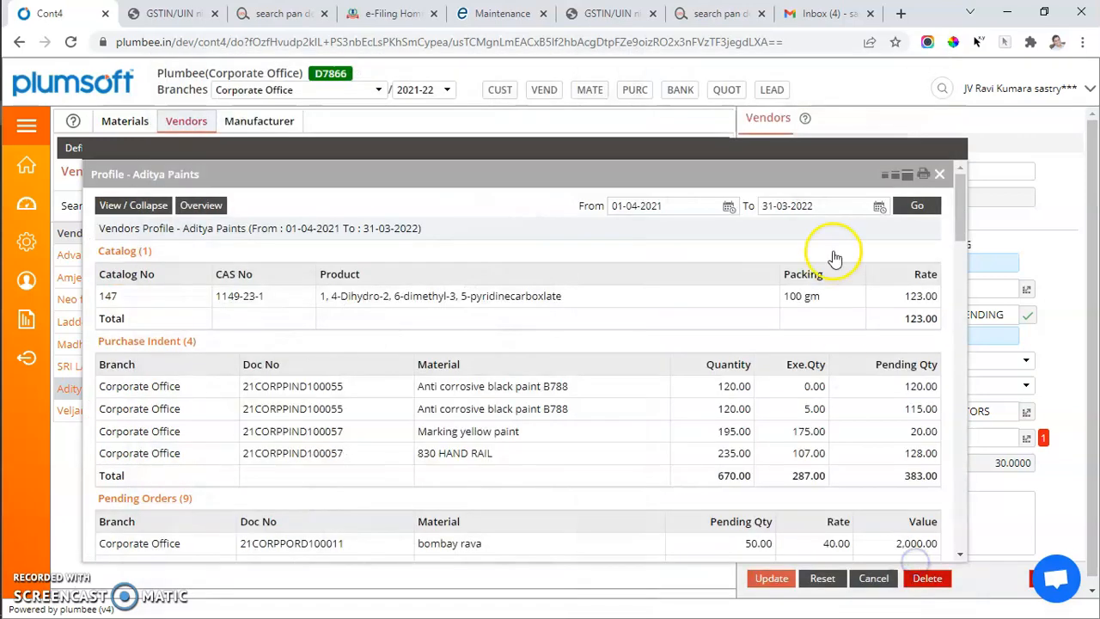
pyautogui.click(940, 176)
# Show the Manufacturer master list and view the general details of C&M Manufacturer
pyautogui.click(253, 122)
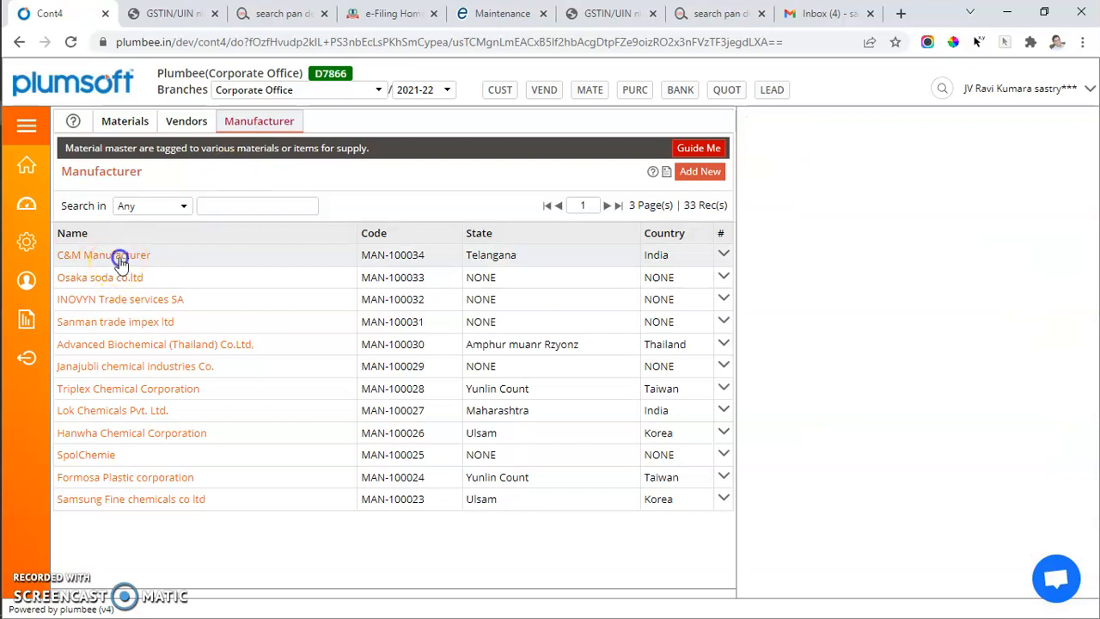
pyautogui.click(86, 255)
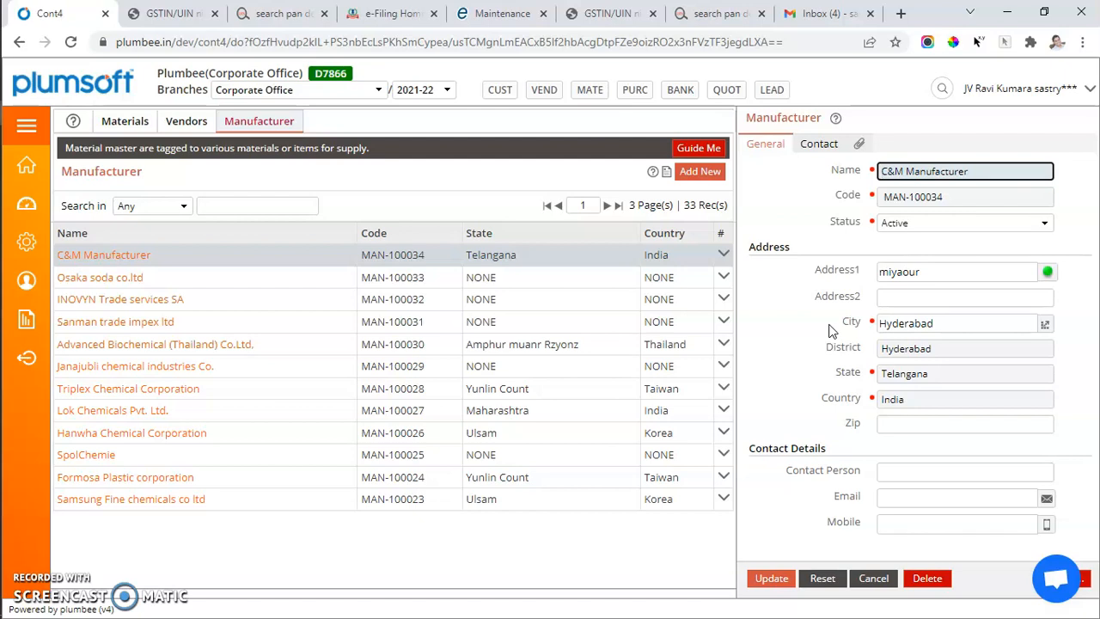
pyautogui.click(540, 341)
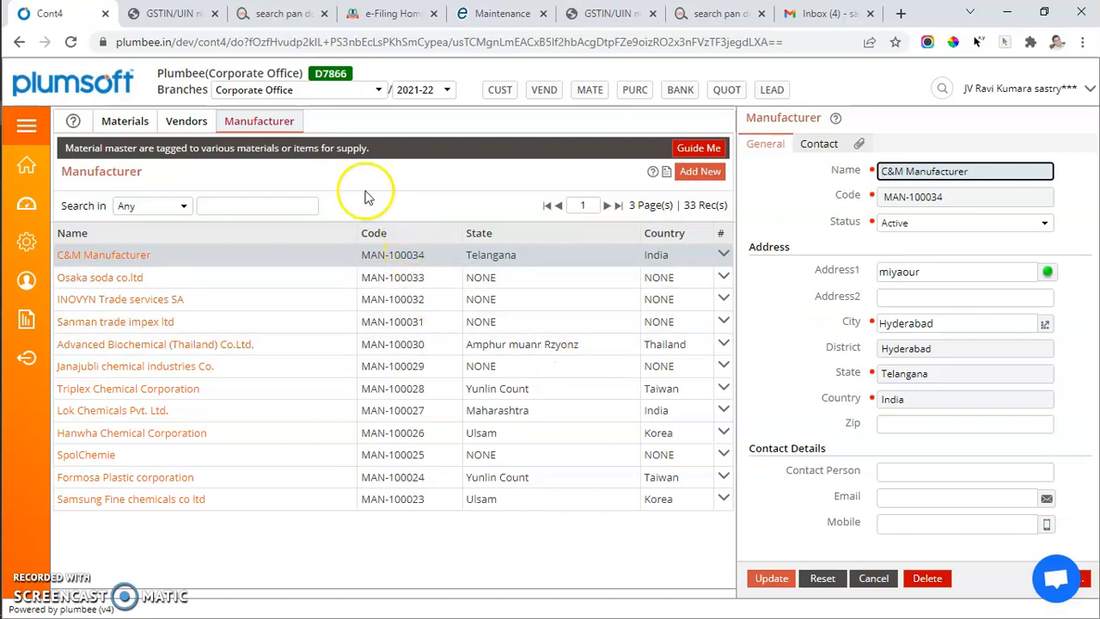
# Return to the Materials list and try to show the profile snapshot of ZEOLITE
pyautogui.click(127, 121)
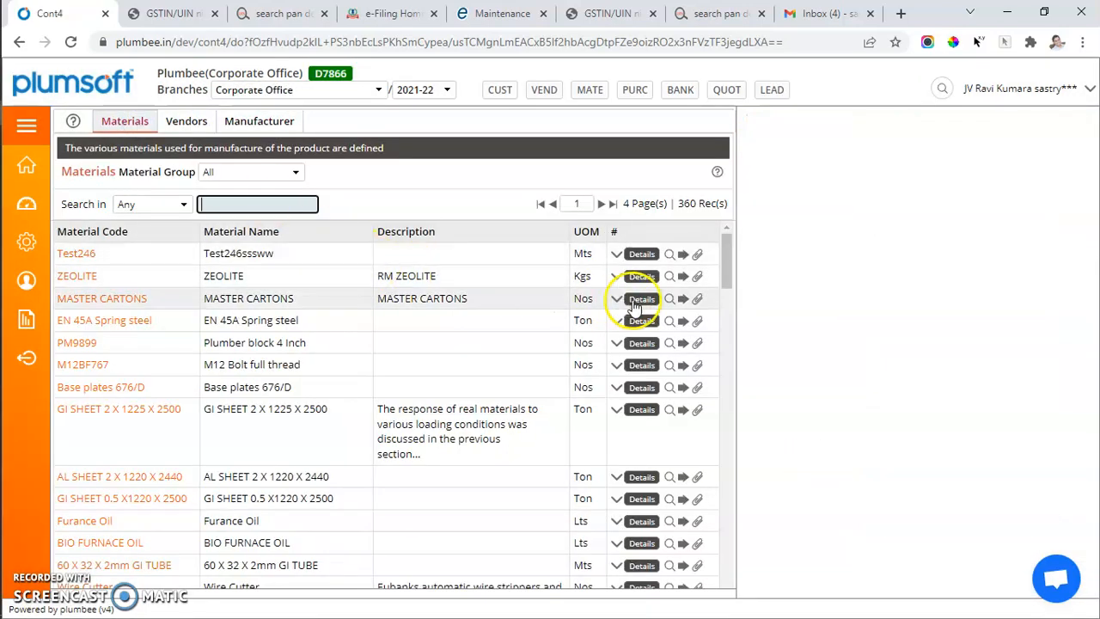
pyautogui.click(617, 277)
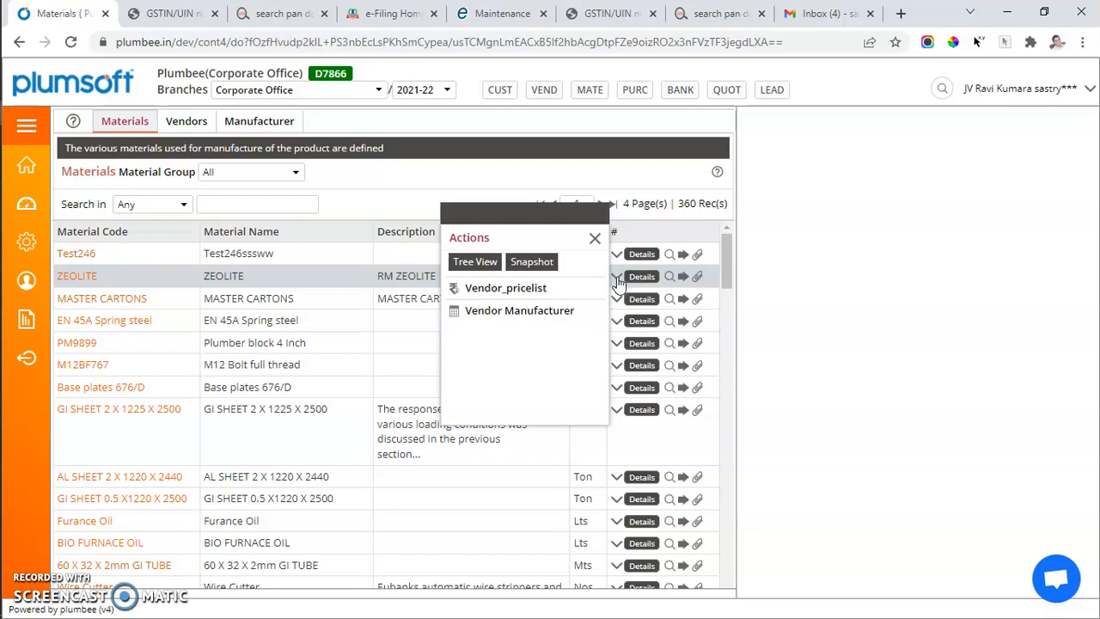
pyautogui.click(531, 267)
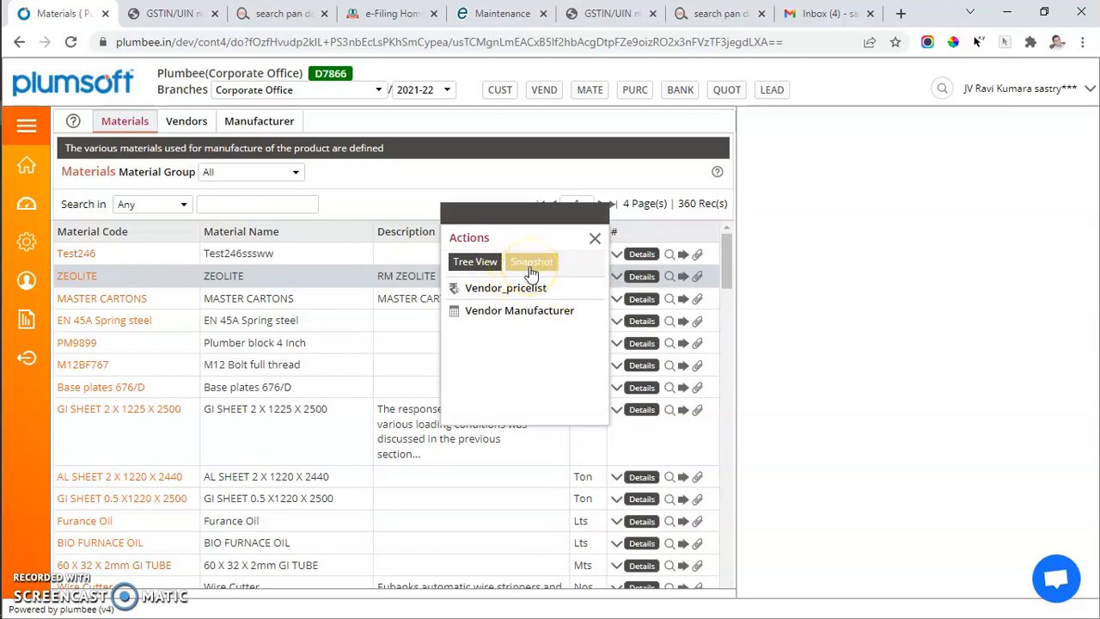
pyautogui.click(533, 354)
# Show the profile snapshot of EN 45A Spring steel, expanding and collapsing all its sections
pyautogui.click(615, 323)
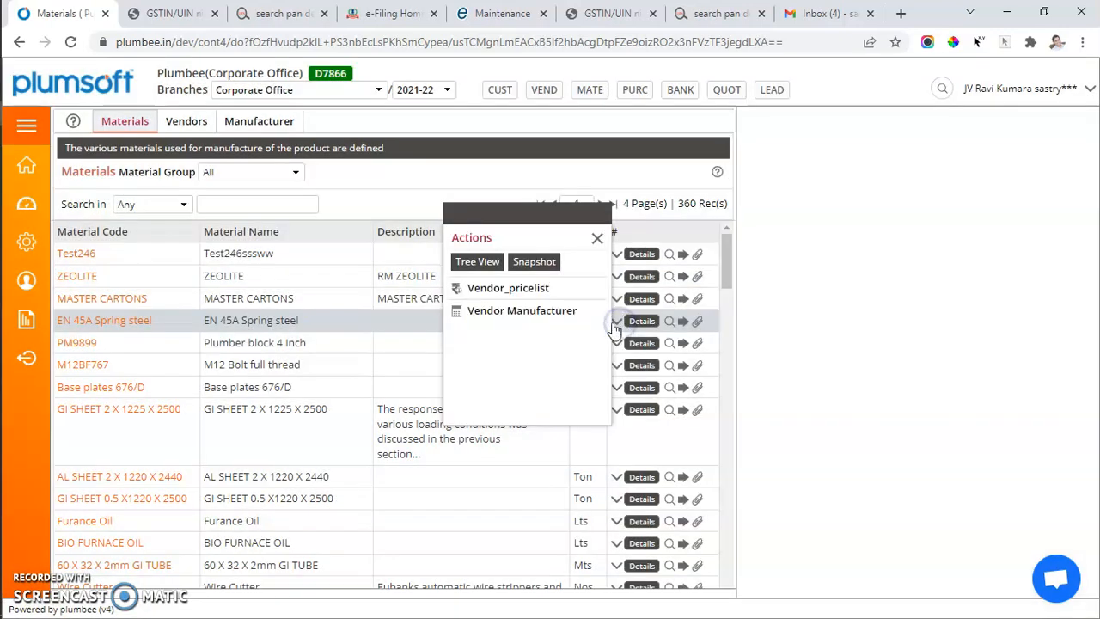
pyautogui.click(534, 263)
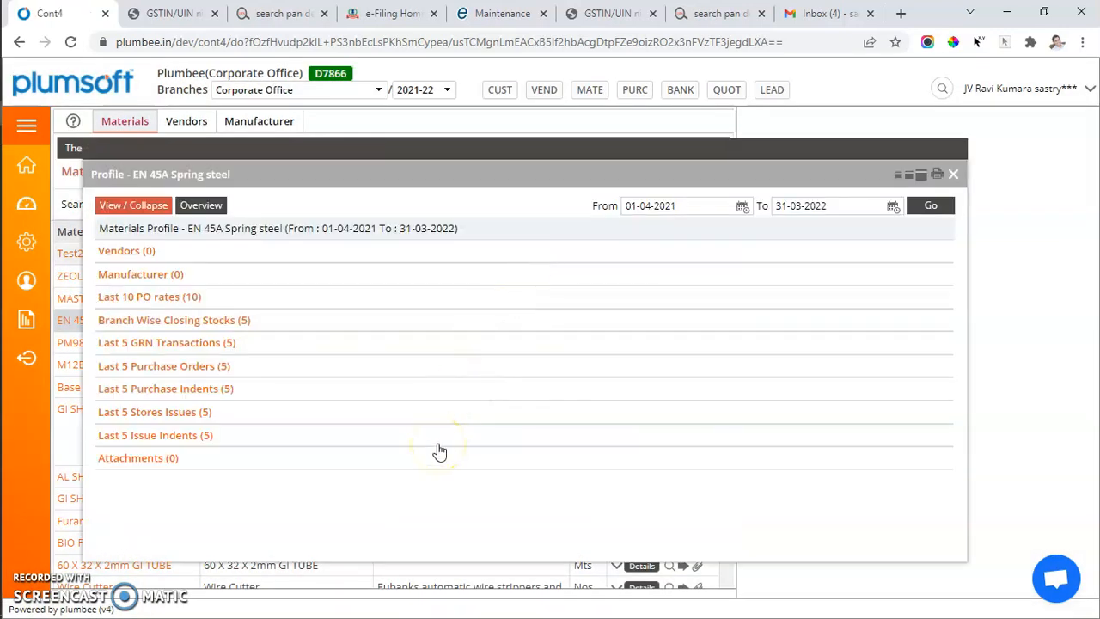
pyautogui.click(155, 213)
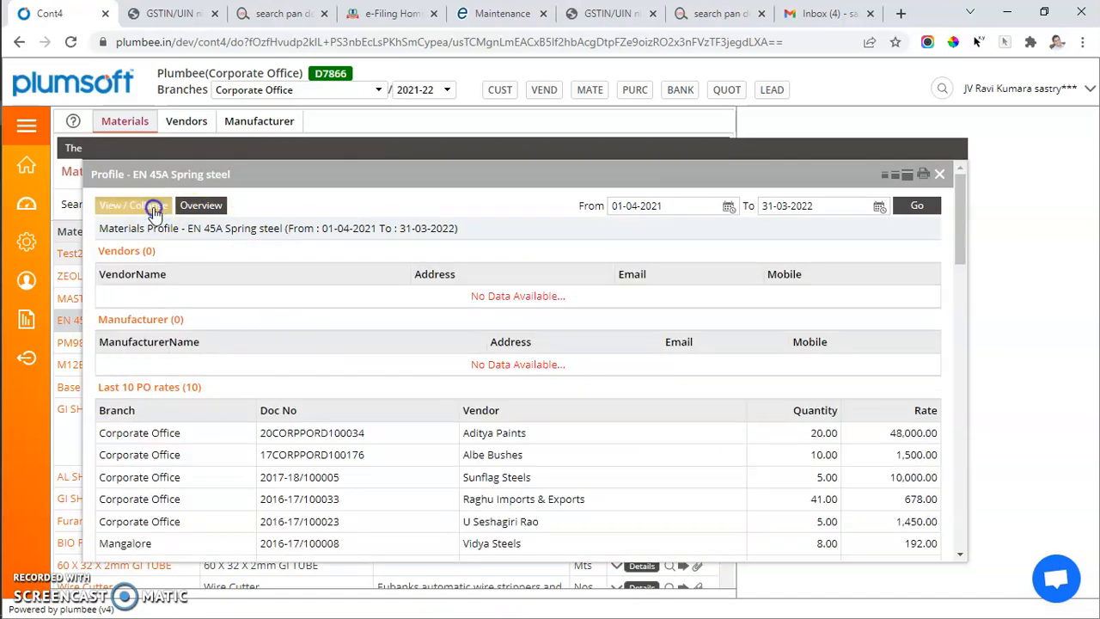
pyautogui.click(155, 210)
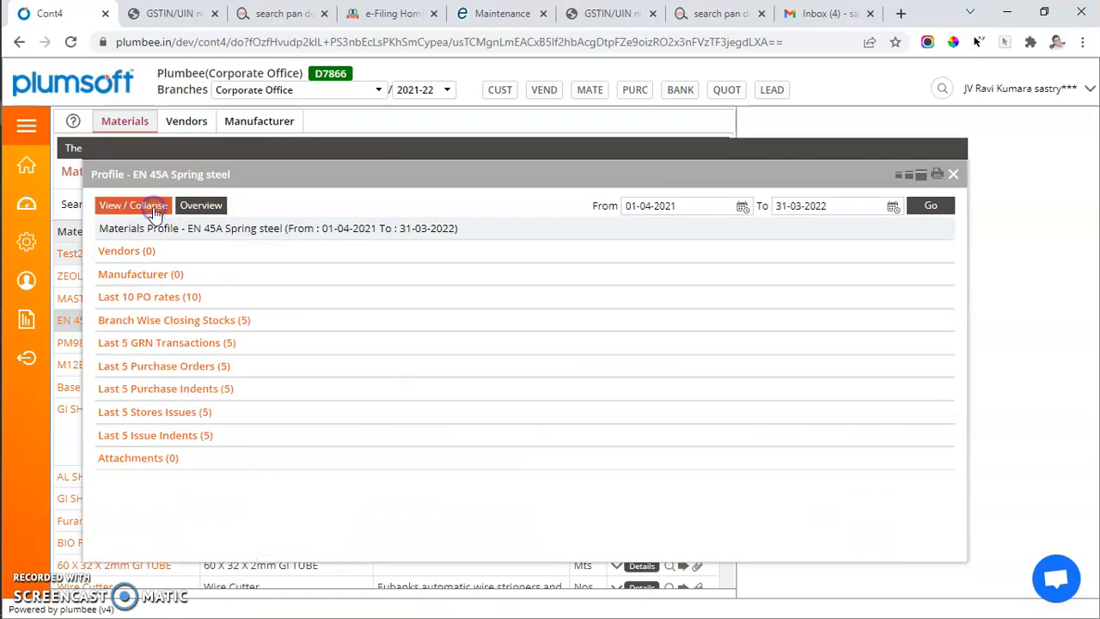
# View the Last 10 PO rates, Branch Wise Closing Stocks and Last 5 Issue Indents sections of the spring steel profile
pyautogui.click(151, 296)
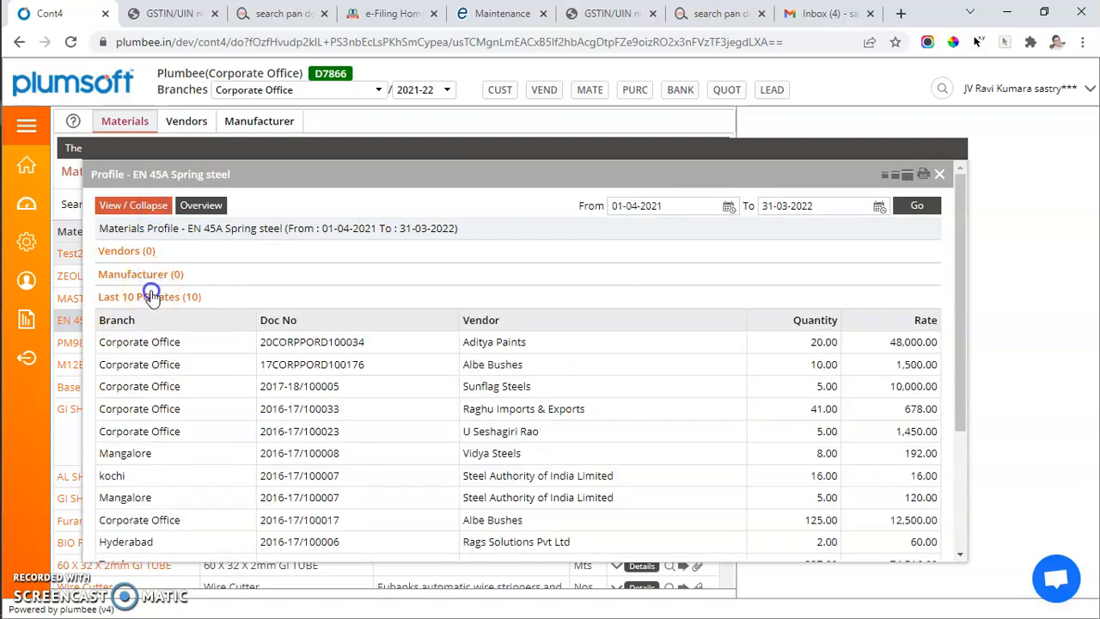
pyautogui.click(151, 296)
pyautogui.click(155, 322)
pyautogui.click(155, 322)
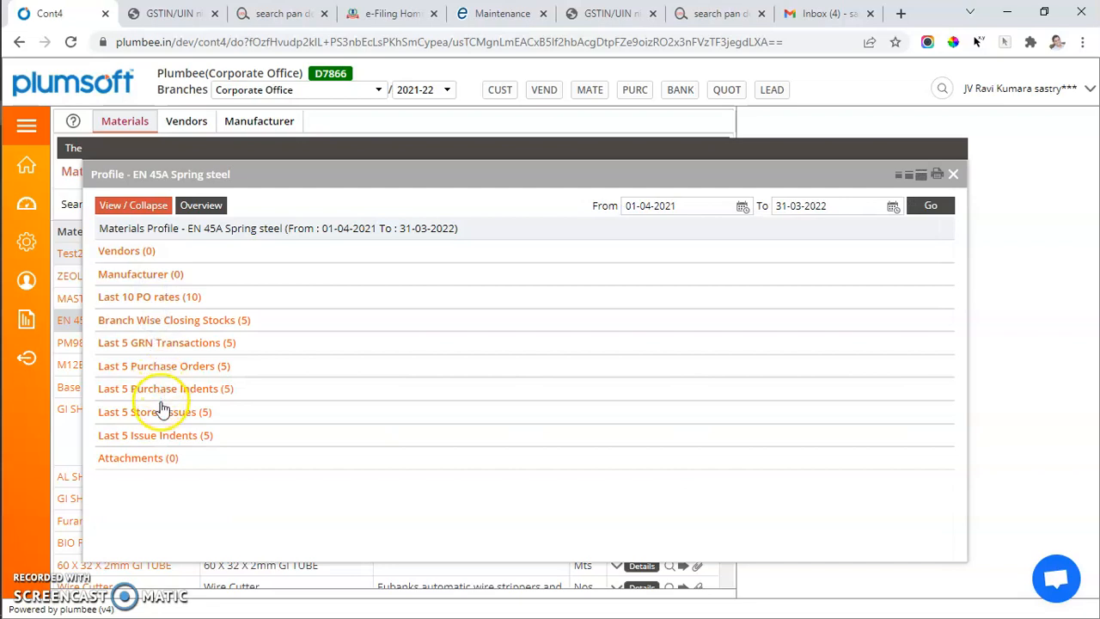
pyautogui.click(159, 437)
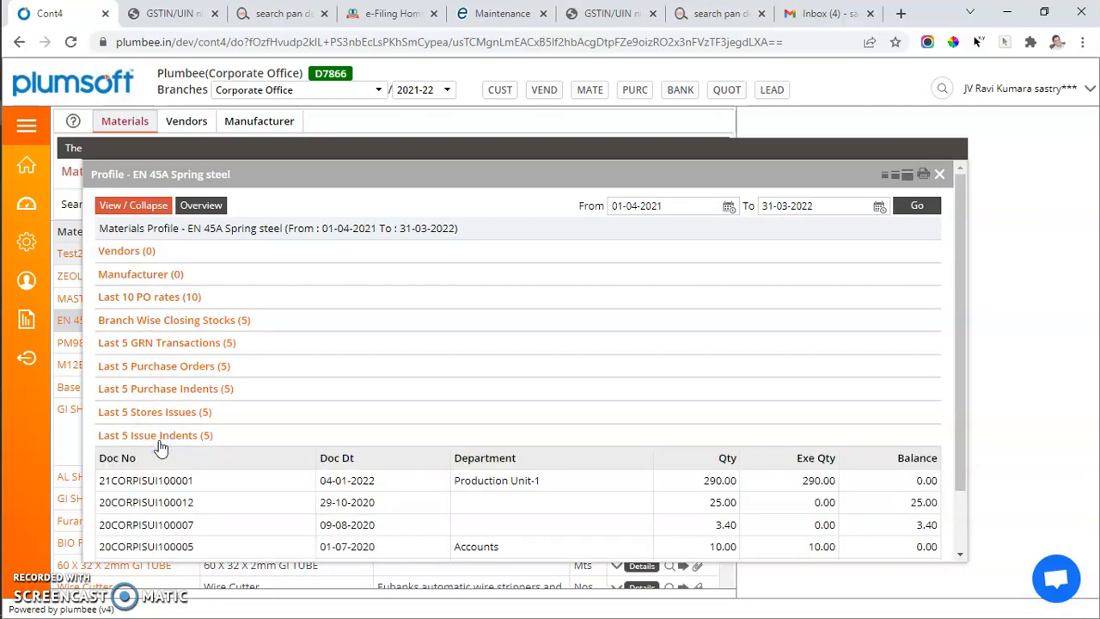
# Expand all sections of the EN 45A Spring steel profile, preview its printout, and cancel printing
pyautogui.click(158, 210)
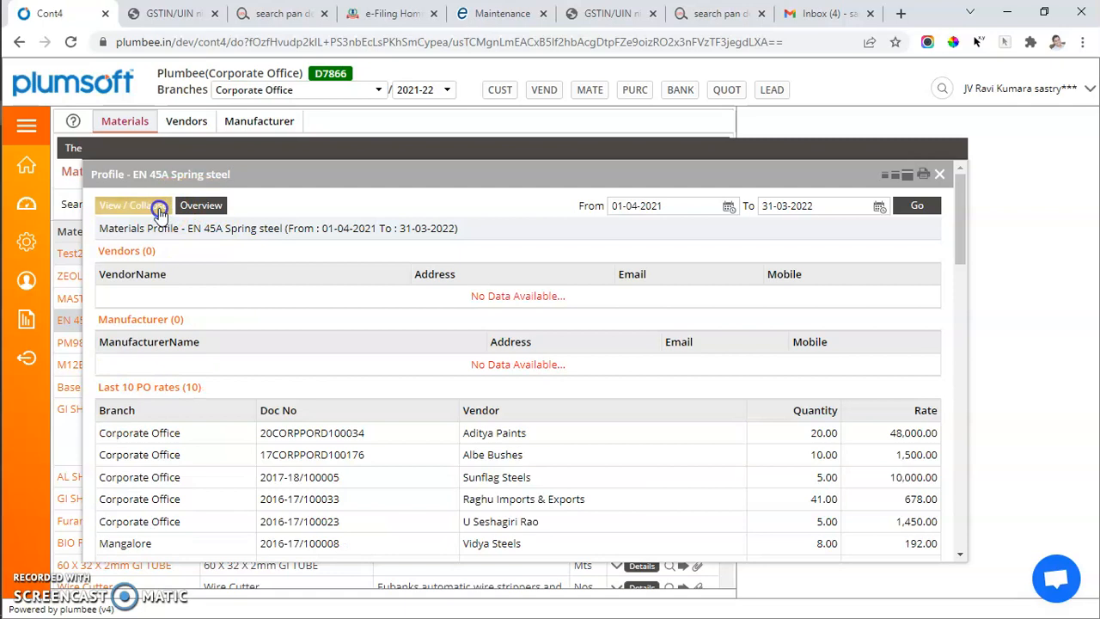
pyautogui.scroll(-10, 503, 309)
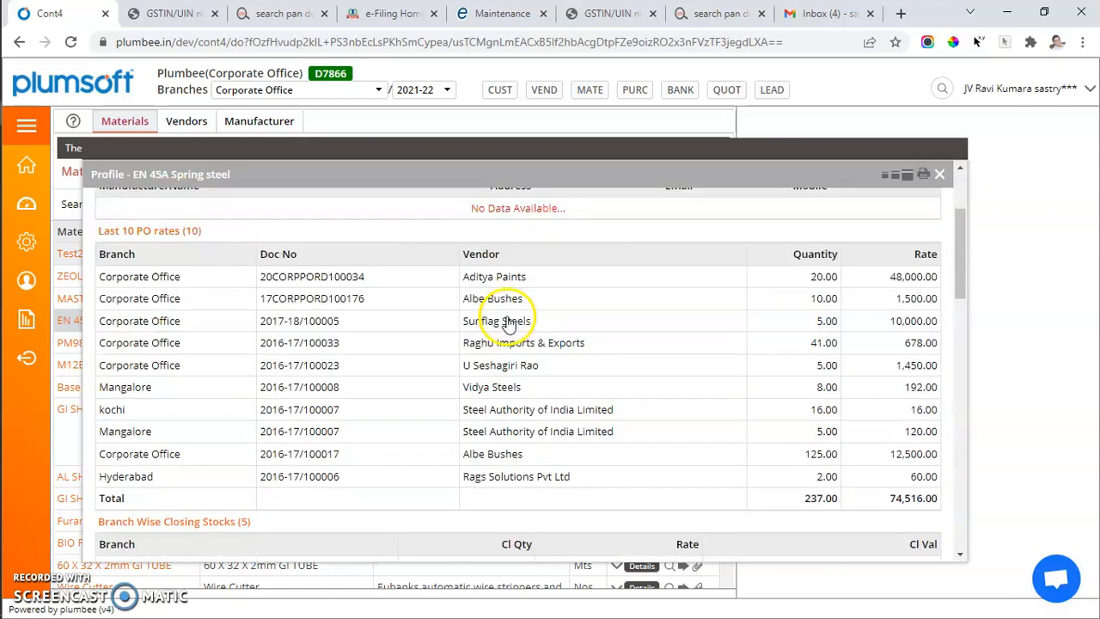
pyautogui.click(922, 174)
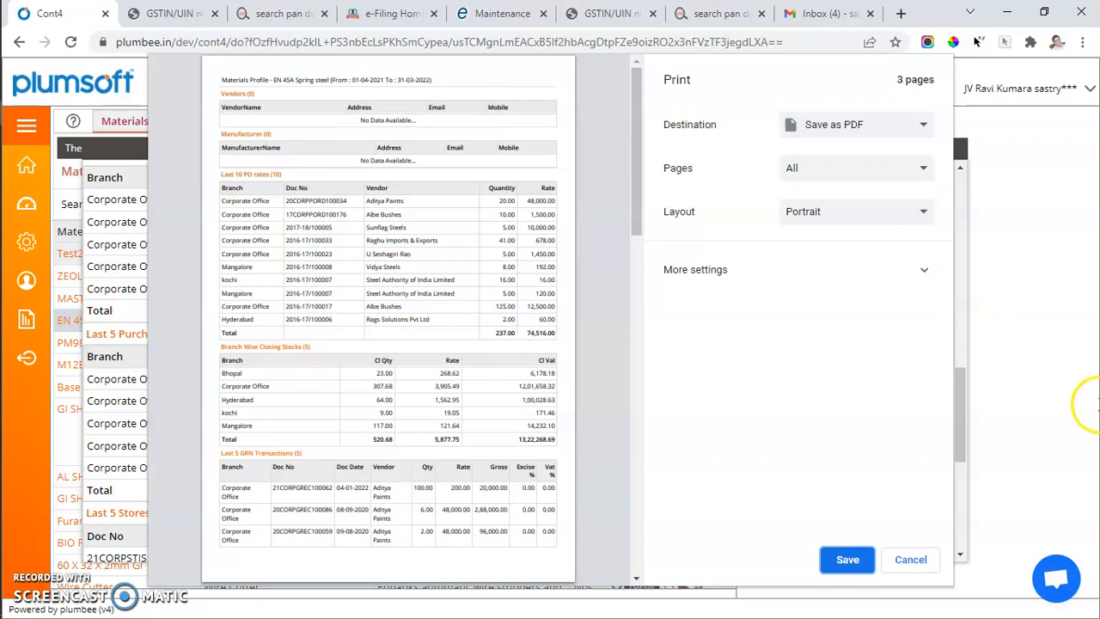
pyautogui.click(910, 560)
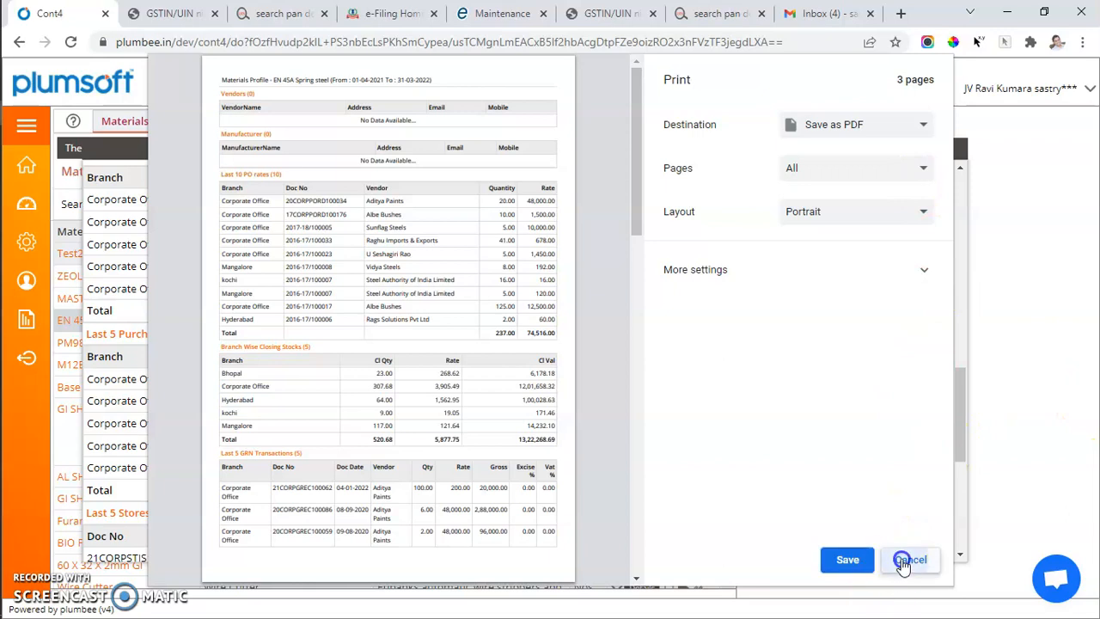